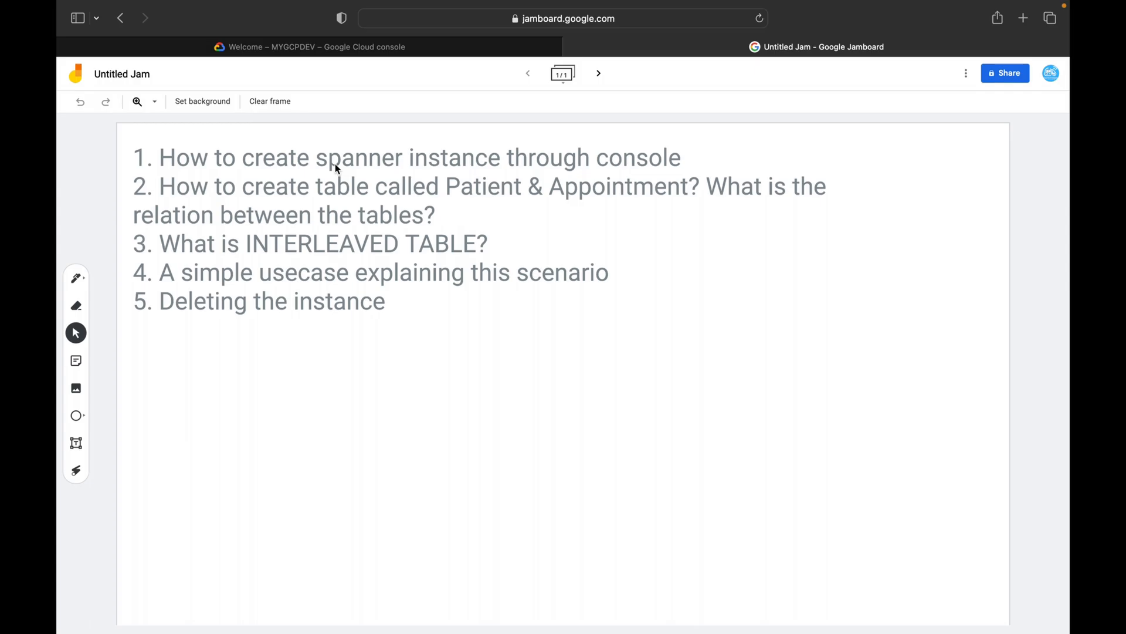
Switch to the Google Cloud console and open Spanner from the Databases category of all products
{"action": "left_click", "coordinate": [387, 48]}
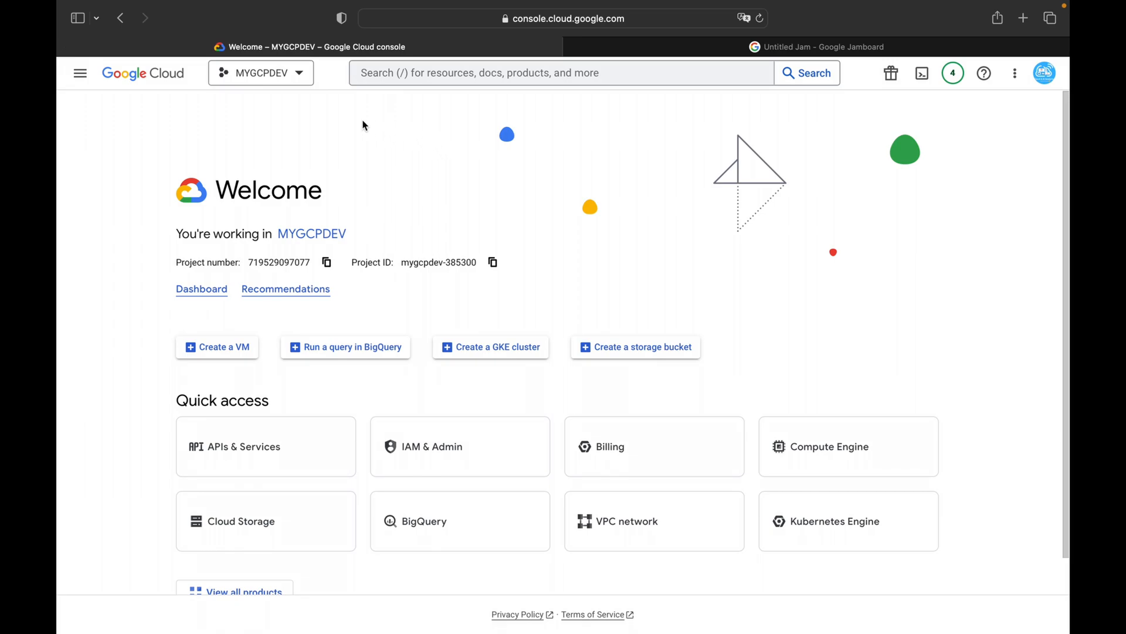
{"action": "left_click", "coordinate": [82, 74]}
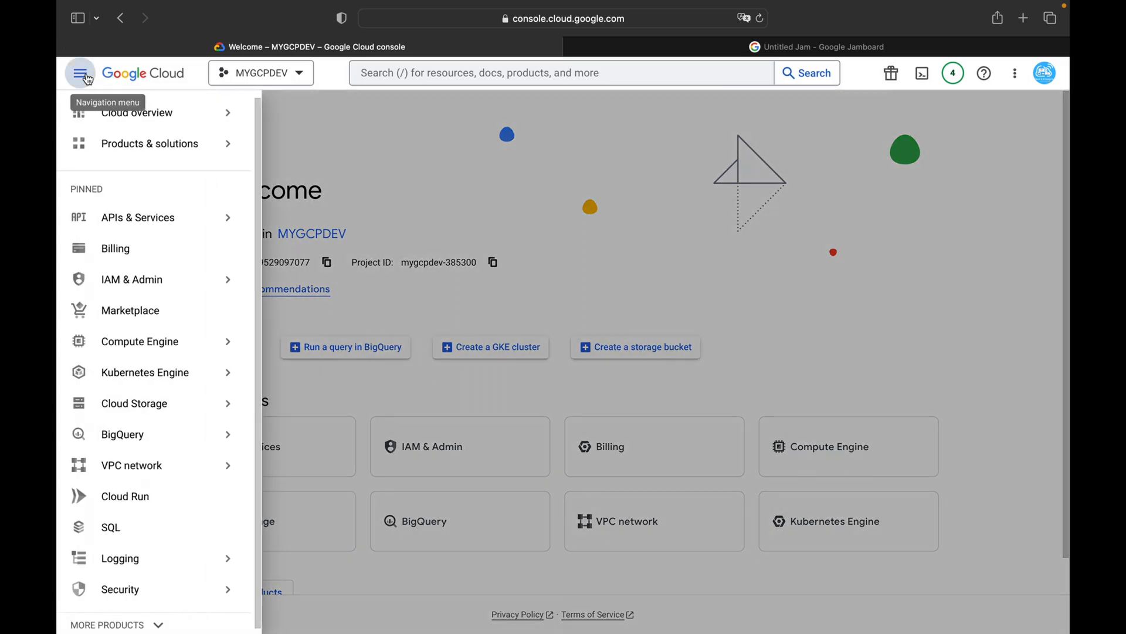
{"action": "mouse_move", "coordinate": [120, 155]}
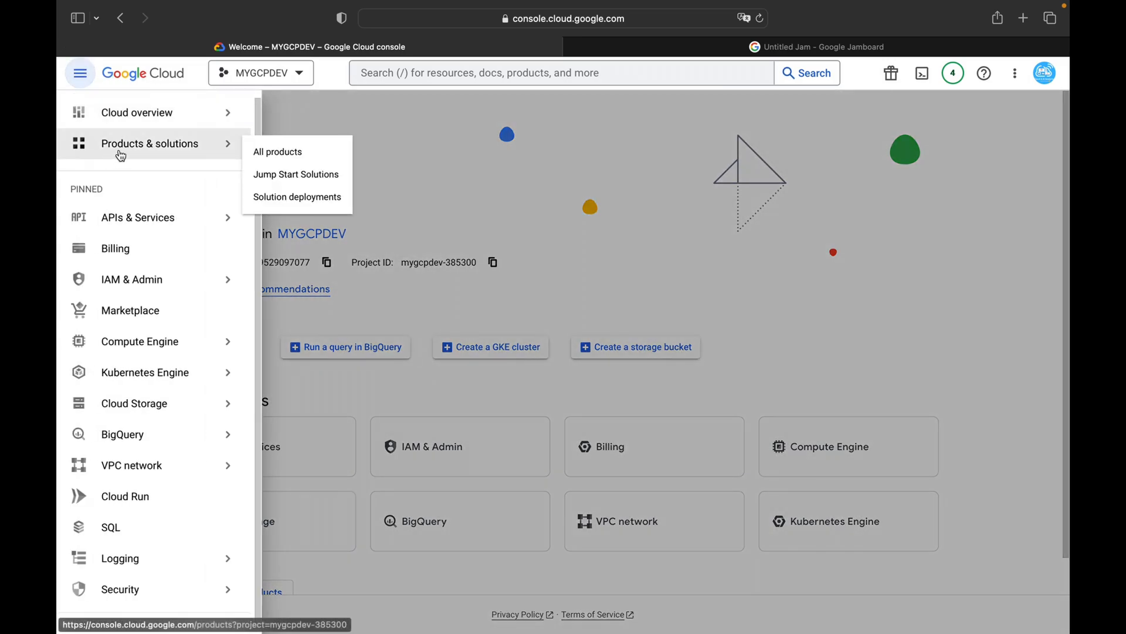
{"action": "left_click", "coordinate": [257, 153]}
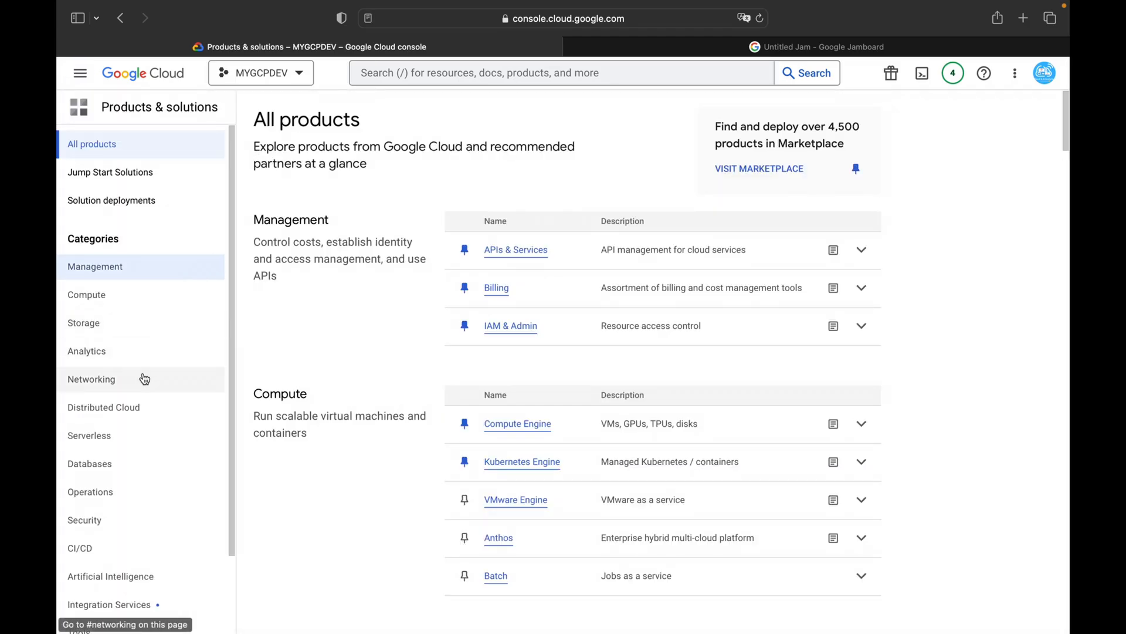
{"action": "left_click", "coordinate": [148, 464]}
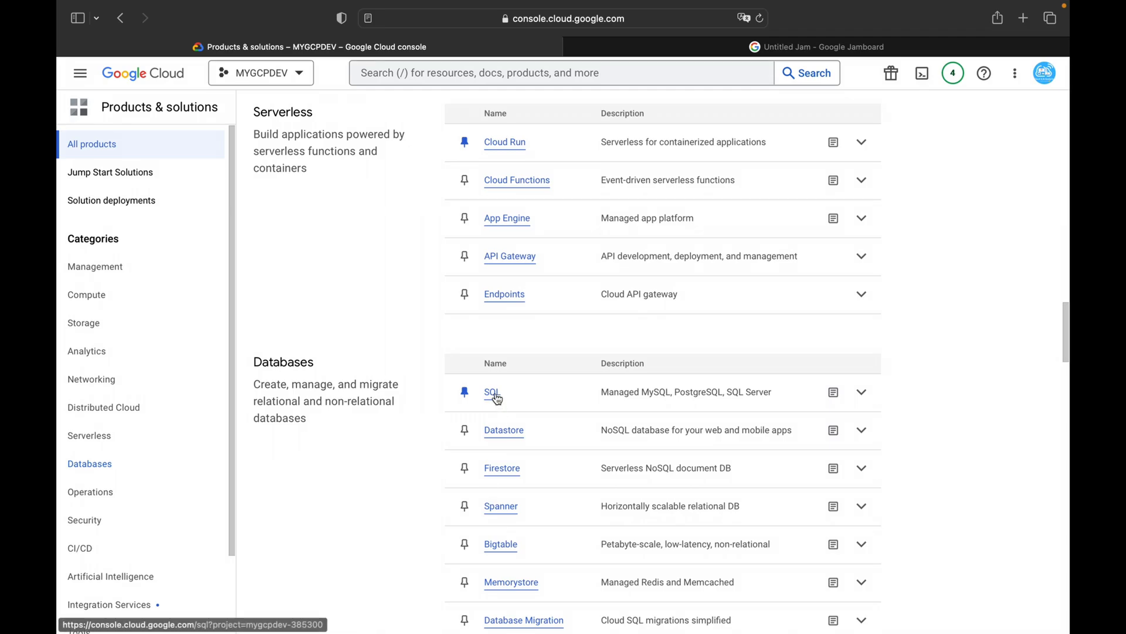
{"action": "left_click", "coordinate": [492, 510]}
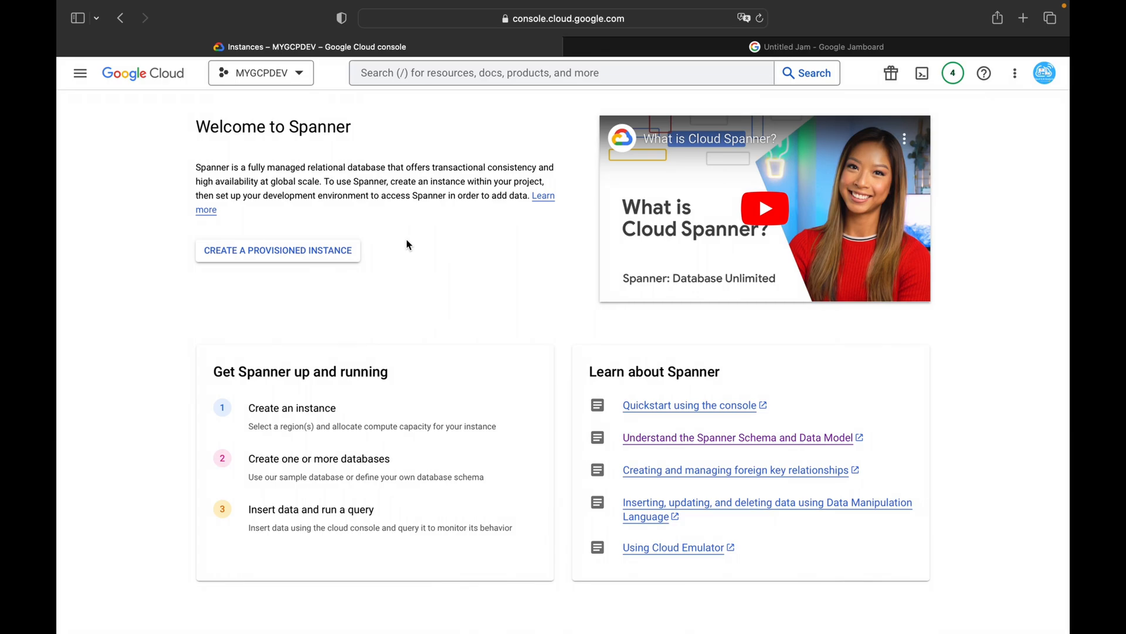
Start creating a provisioned Spanner instance with the name demogcp_001 and the instance ID demogcp-001
{"action": "left_click", "coordinate": [244, 254]}
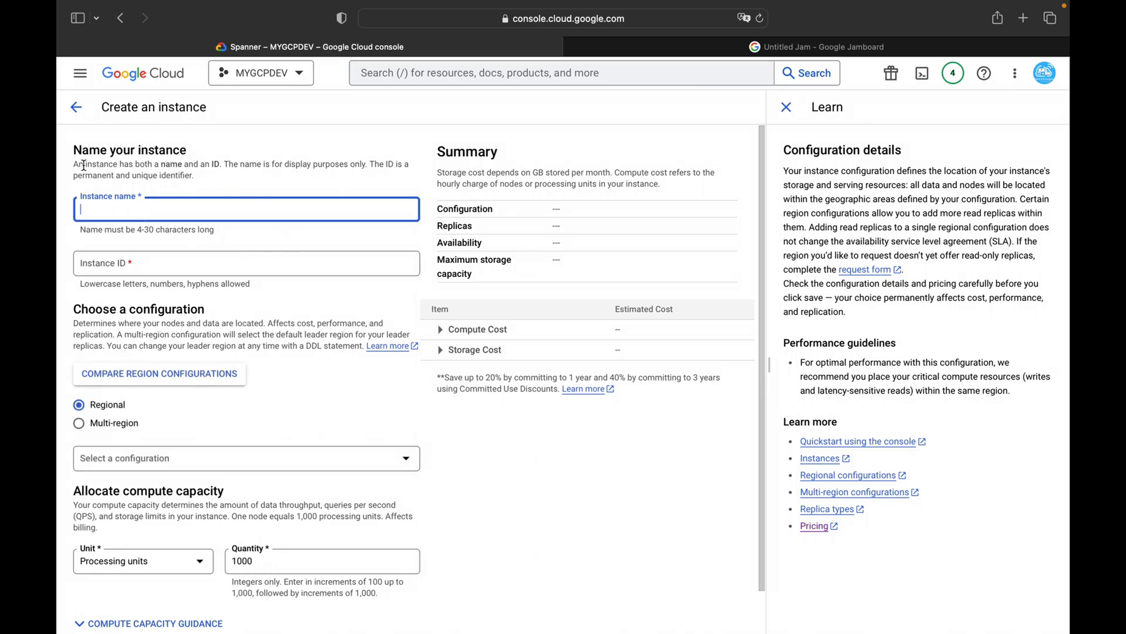
{"action": "type", "text": "demogcp"}
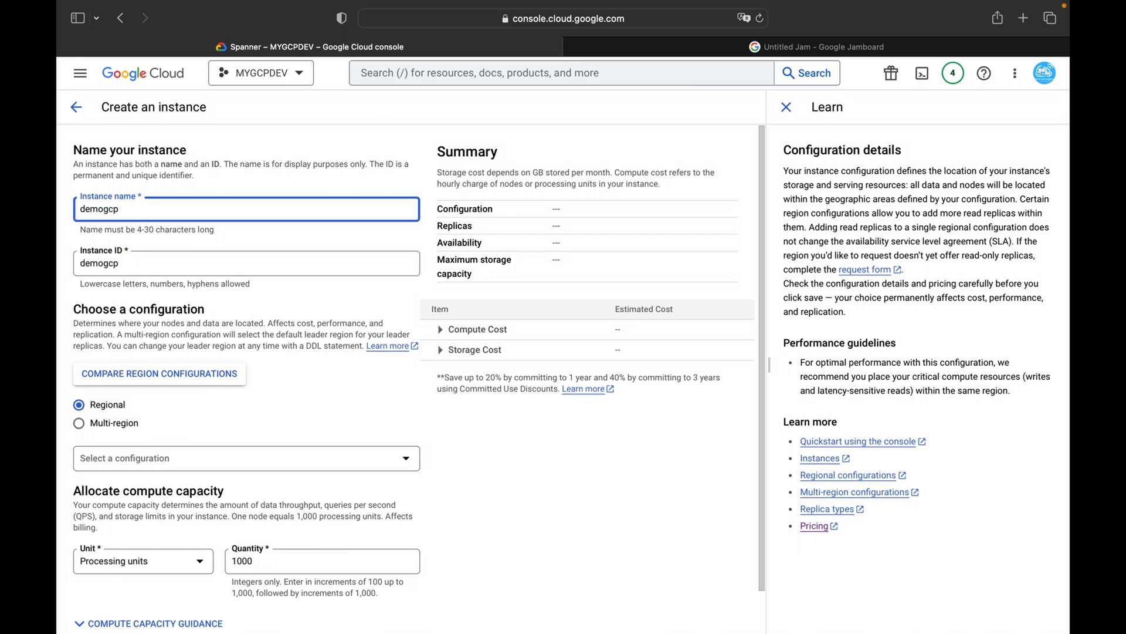
{"action": "type", "text": "_001"}
{"action": "left_click", "coordinate": [123, 260]}
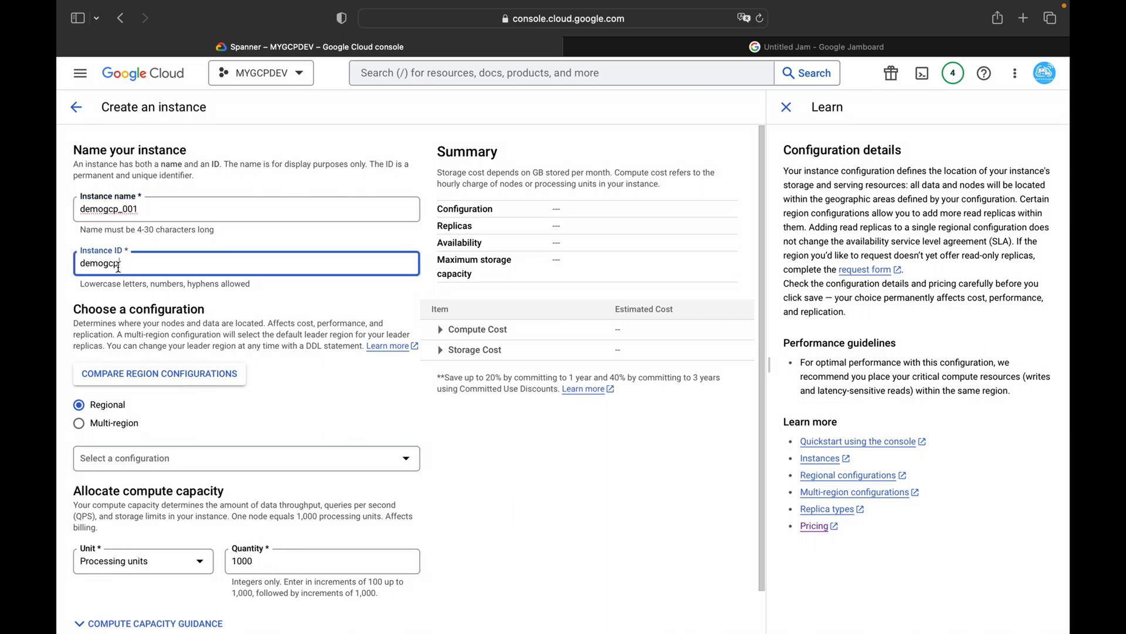
{"action": "type", "text": "_"}
{"action": "type", "text": "00"}
{"action": "key", "text": "BackSpace"}
{"action": "key", "text": "BackSpace"}
{"action": "type", "text": "-001"}
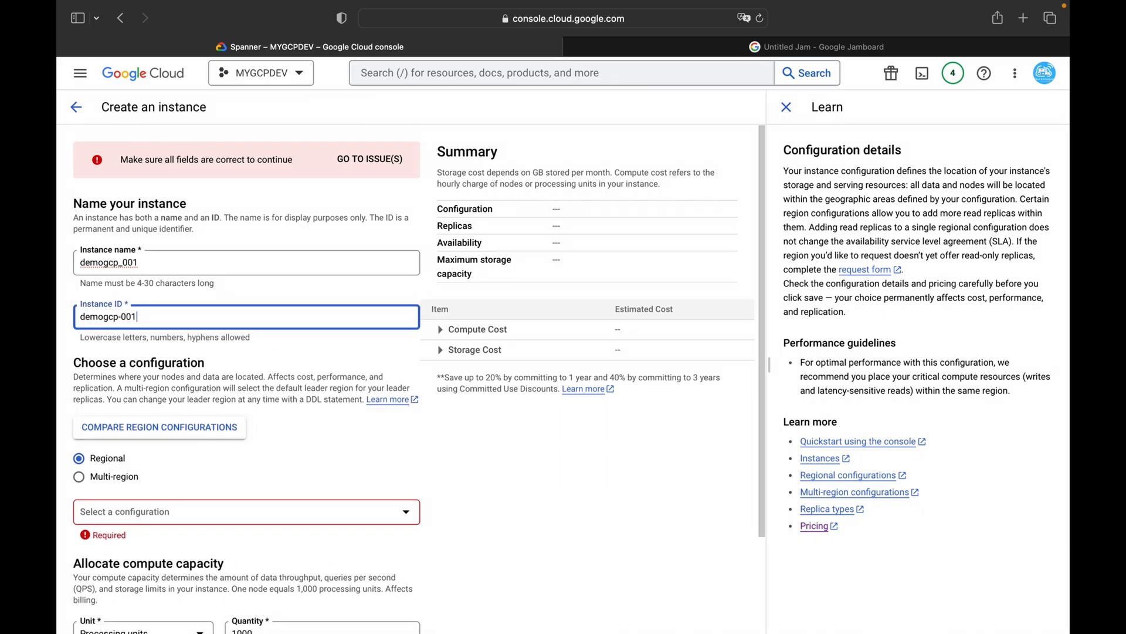
{"action": "left_click", "coordinate": [236, 359]}
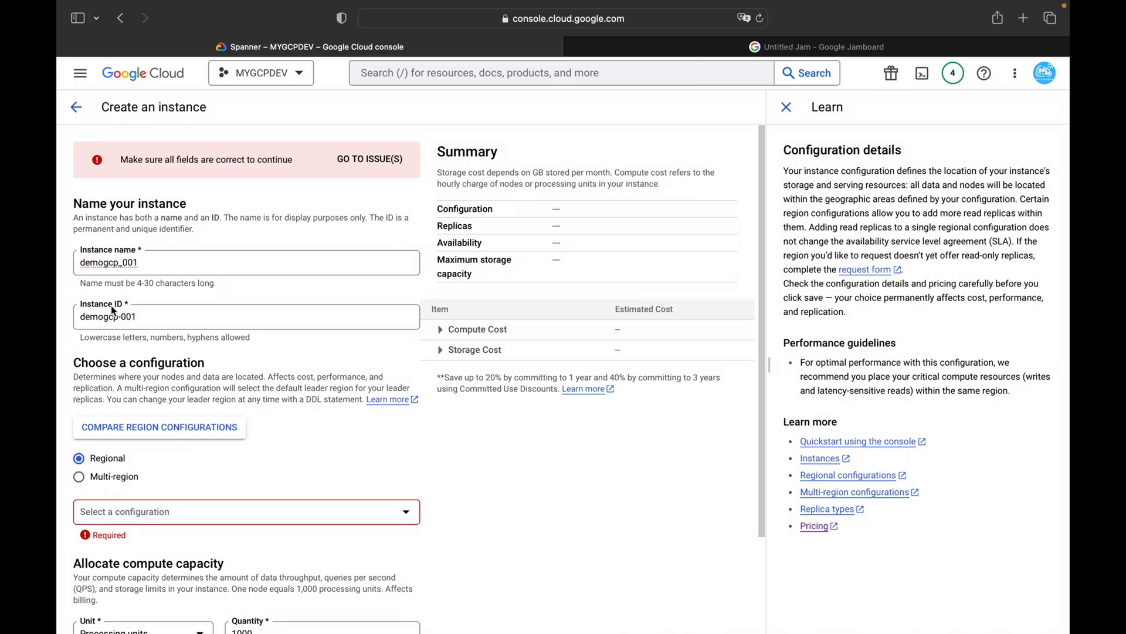
Compare the region configurations asia-south1 (Mumbai) and us-east4 (Northern Virginia) against each other
{"action": "scroll", "coordinate": [200, 298], "scroll_direction": "down", "scroll_amount": 1}
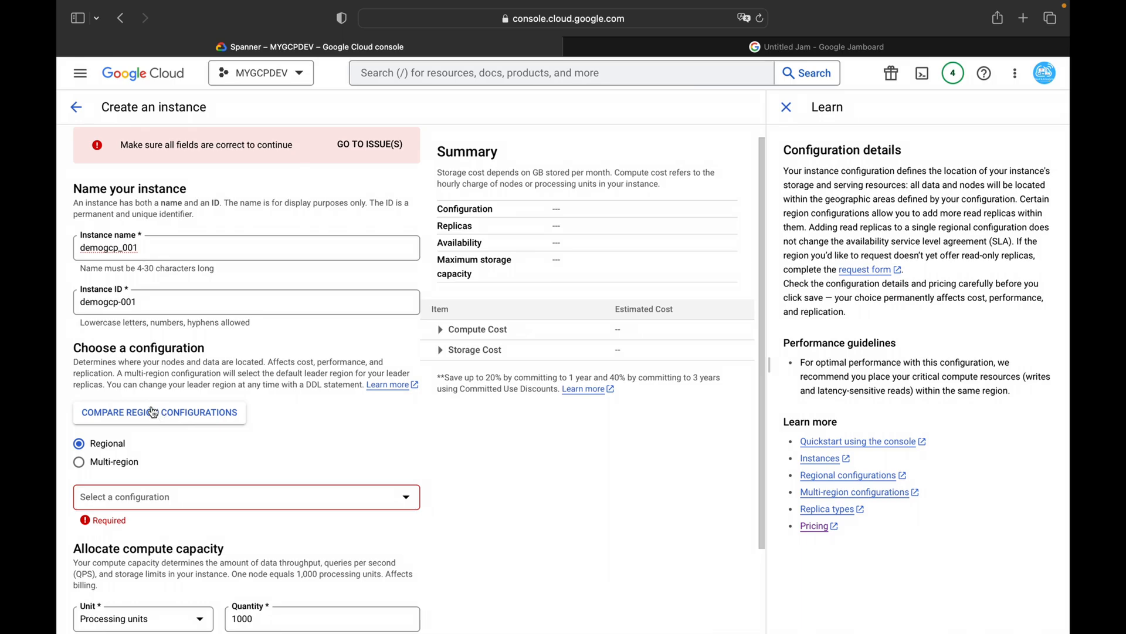
{"action": "double_click", "coordinate": [171, 364]}
{"action": "left_click", "coordinate": [296, 364]}
{"action": "left_click_drag", "start_coordinate": [296, 363], "coordinate": [330, 364]}
{"action": "left_click", "coordinate": [194, 420]}
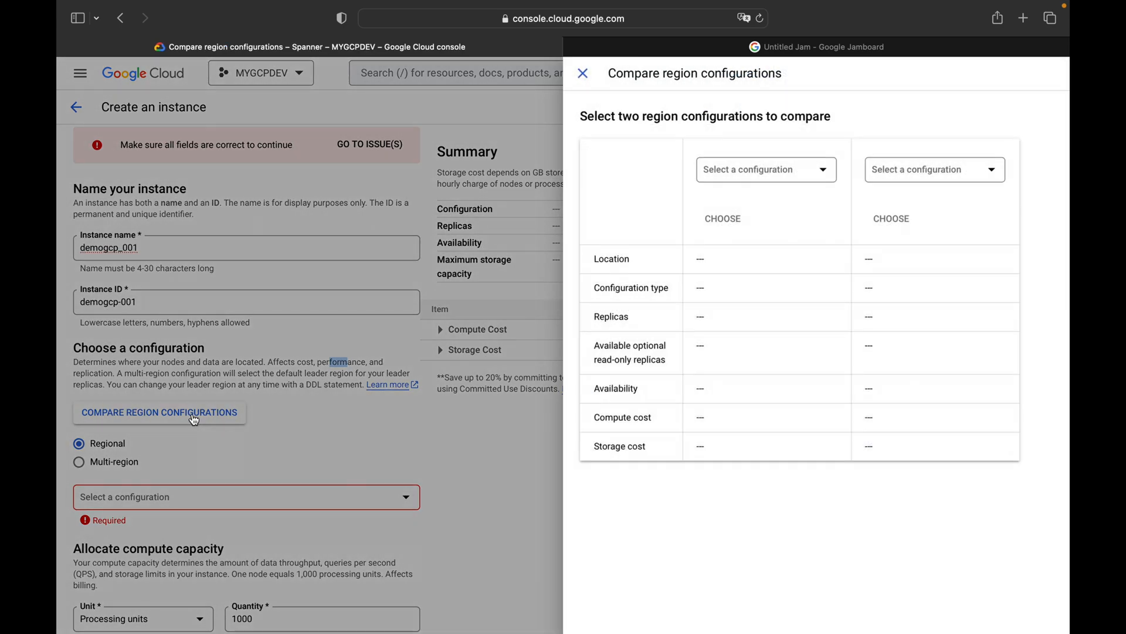
{"action": "left_click", "coordinate": [723, 178]}
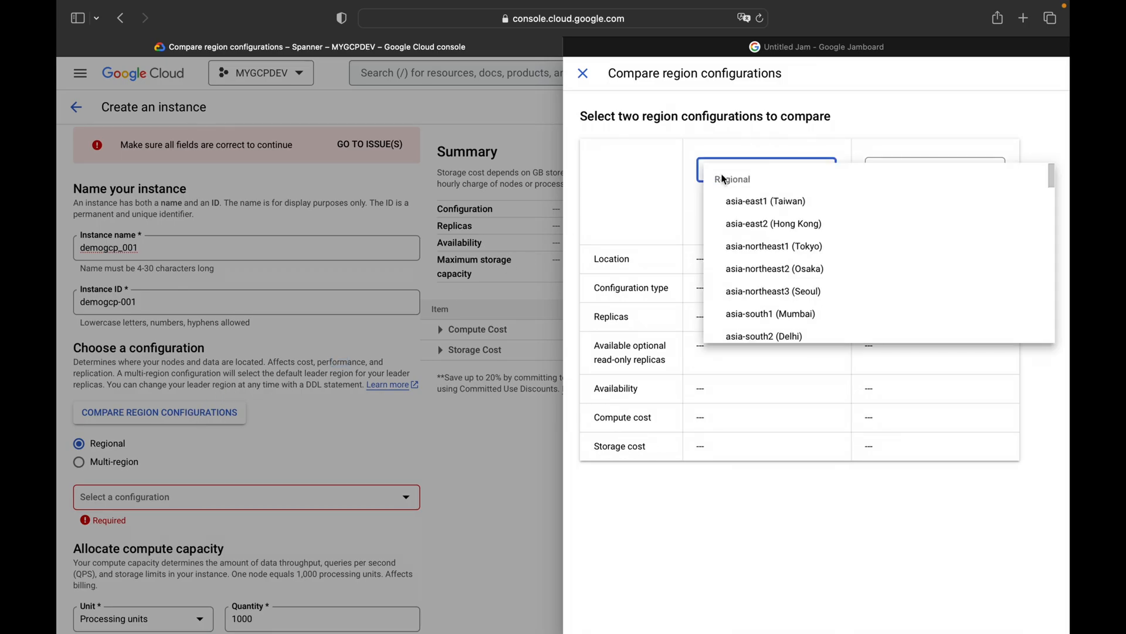
{"action": "left_click", "coordinate": [779, 314]}
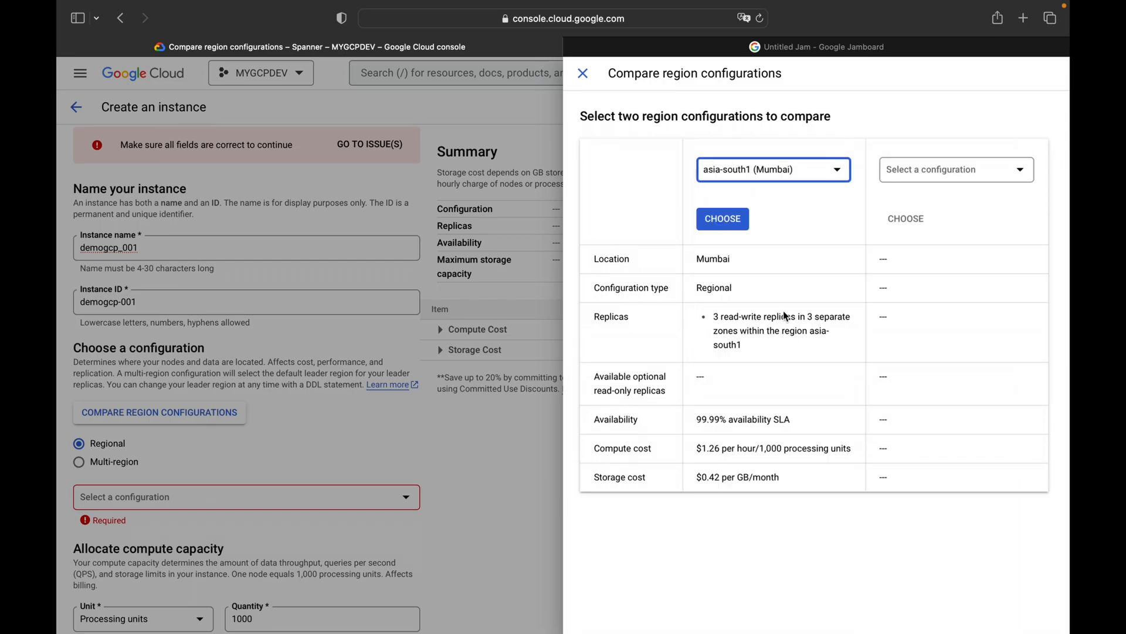
{"action": "left_click", "coordinate": [953, 183]}
{"action": "scroll", "coordinate": [822, 270], "scroll_direction": "down", "scroll_amount": 5}
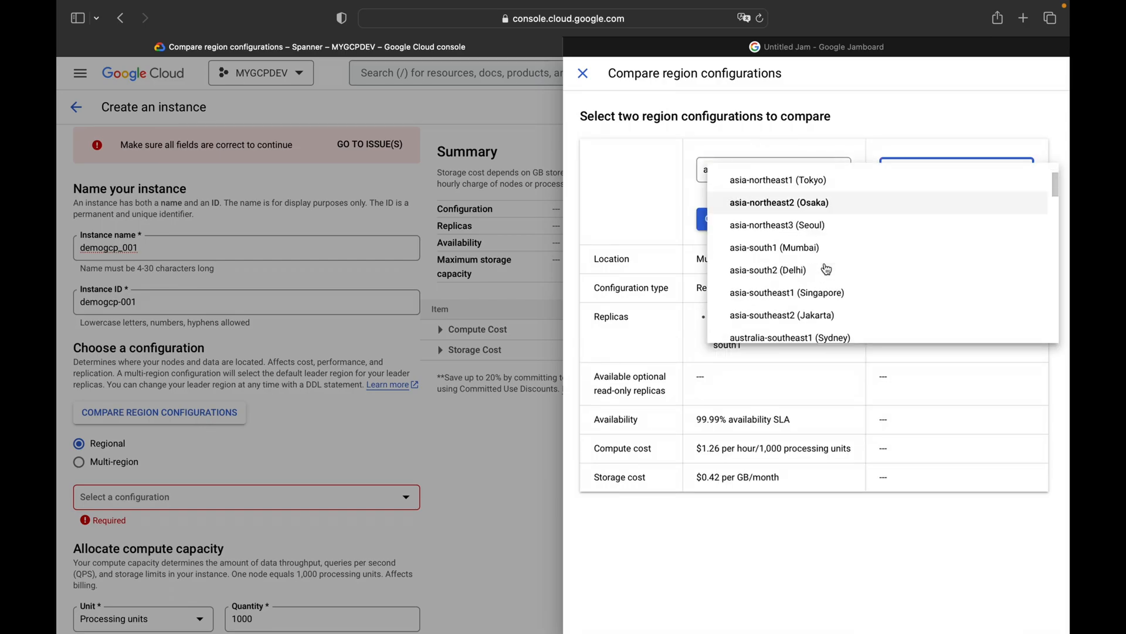
{"action": "scroll", "coordinate": [825, 270], "scroll_direction": "down", "scroll_amount": 5}
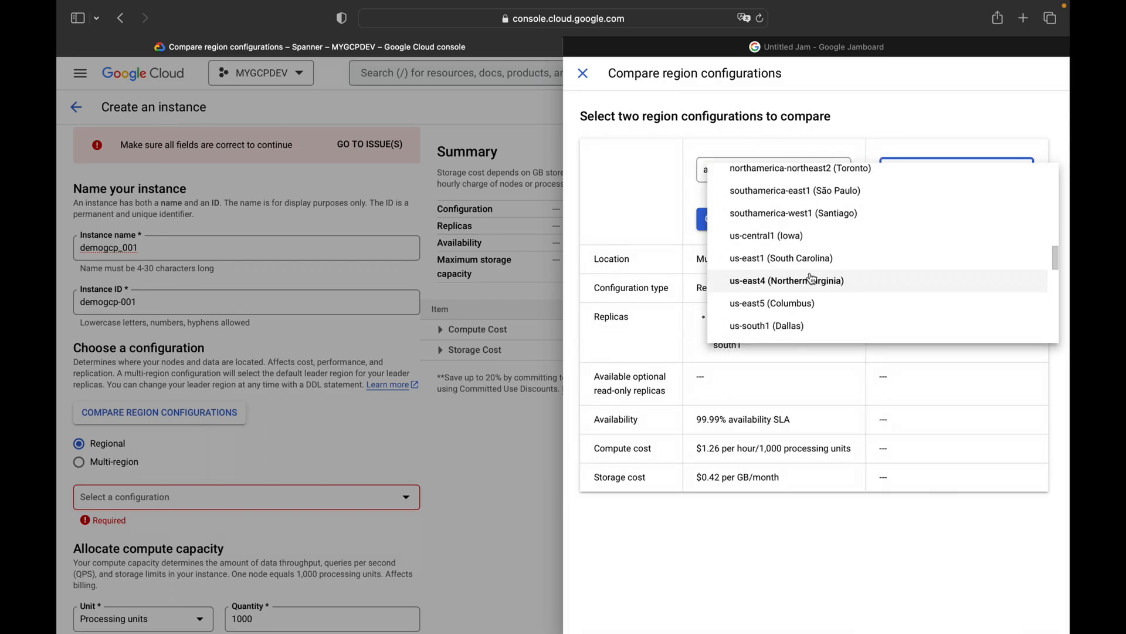
{"action": "left_click", "coordinate": [782, 281]}
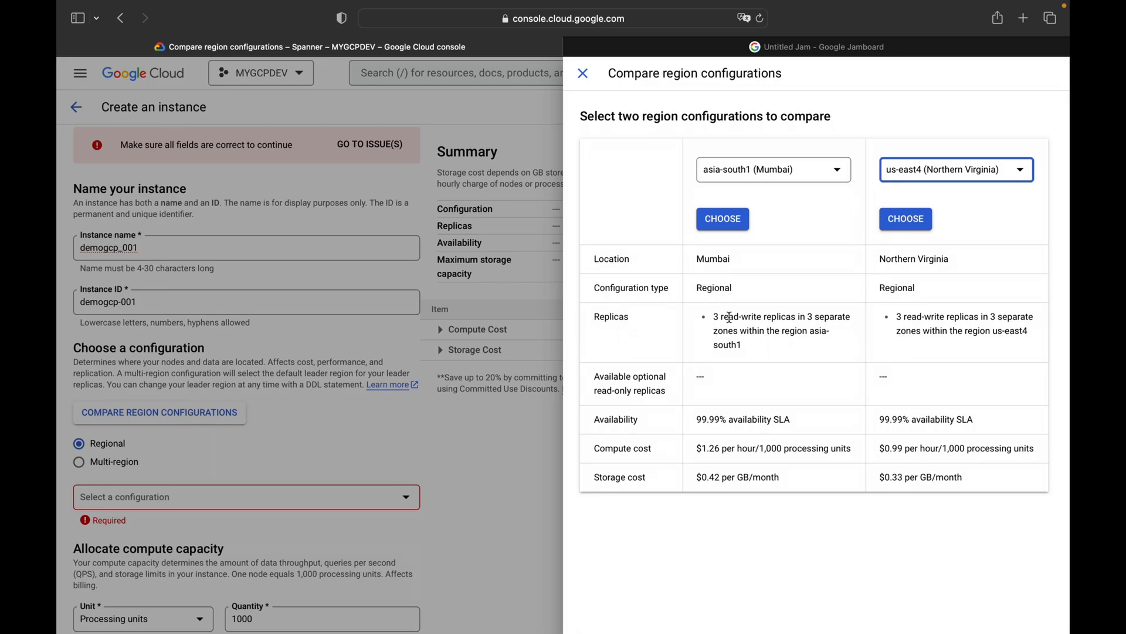
Examine the replicas, availability and compute cost of the Mumbai and Northern Virginia configurations
{"action": "left_click_drag", "start_coordinate": [712, 317], "coordinate": [771, 332]}
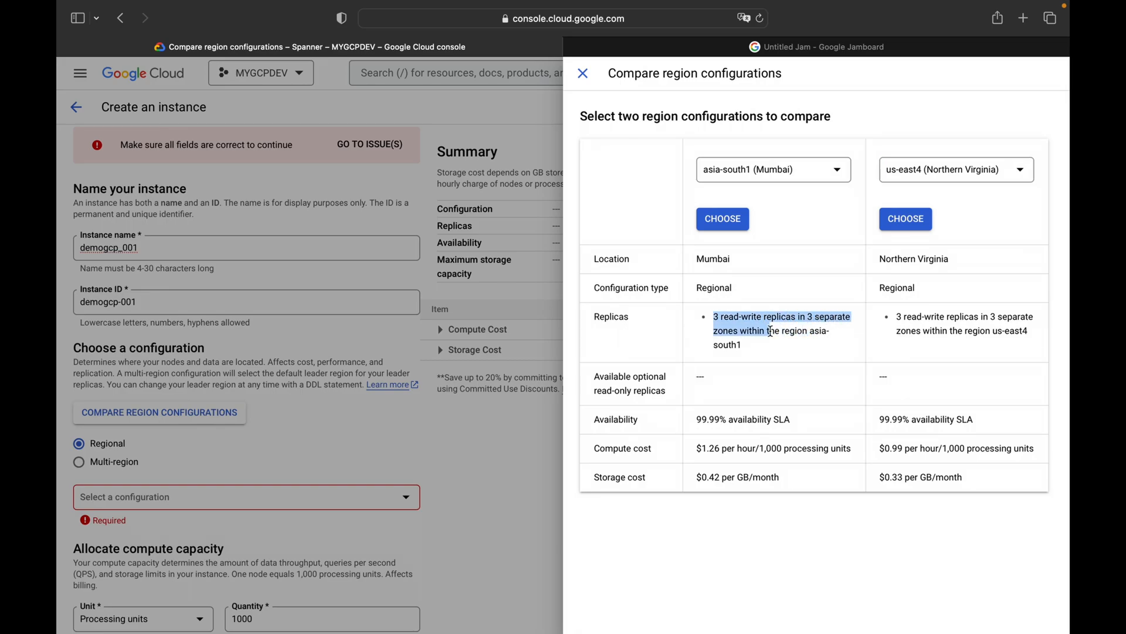
{"action": "left_click", "coordinate": [899, 317]}
{"action": "left_click_drag", "start_coordinate": [899, 316], "coordinate": [989, 318]}
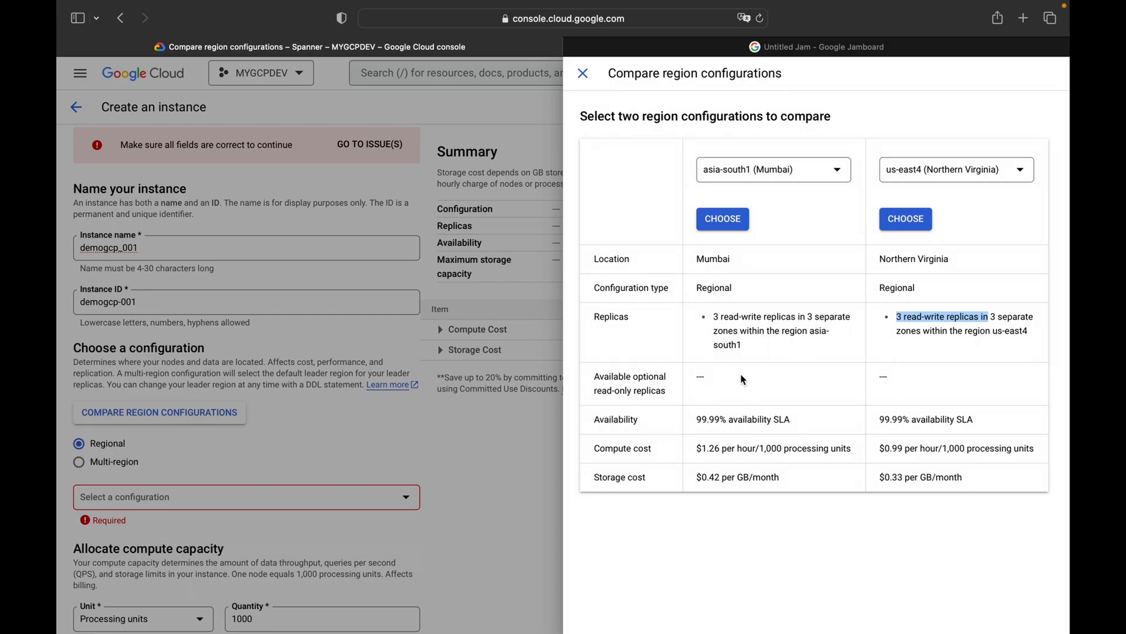
{"action": "double_click", "coordinate": [627, 420]}
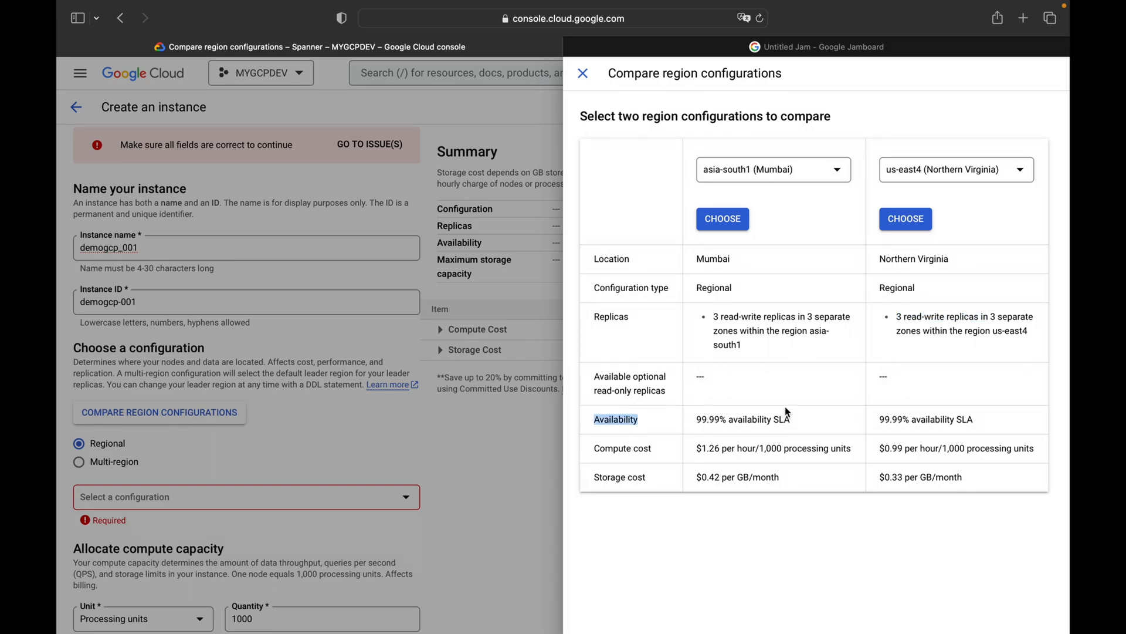
{"action": "left_click_drag", "start_coordinate": [697, 448], "coordinate": [752, 449]}
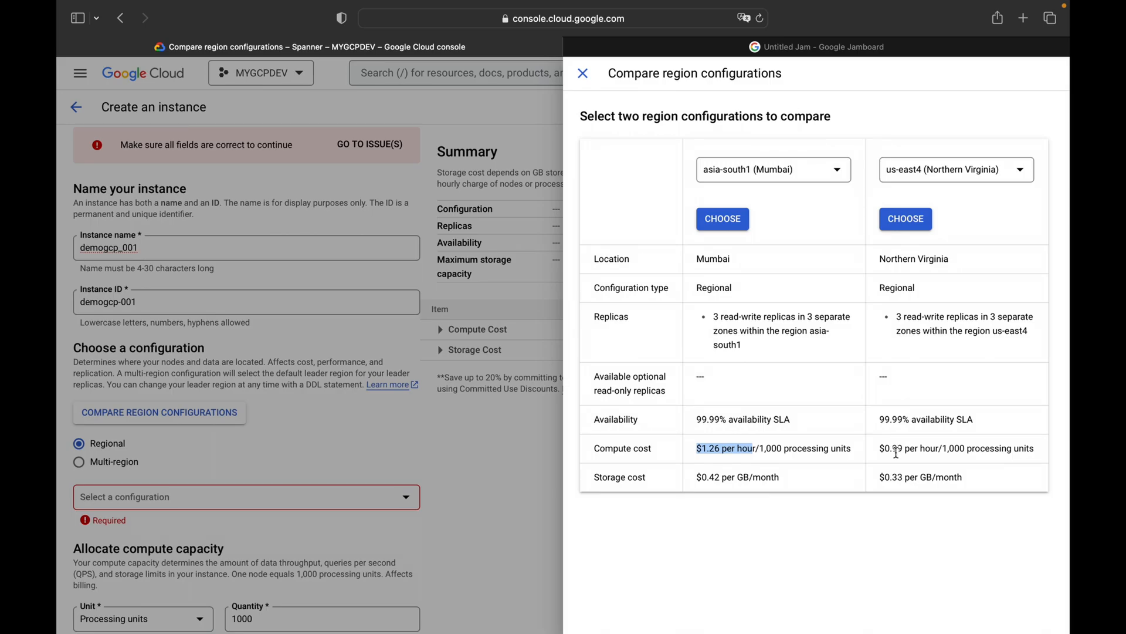
Replace Northern Virginia in the comparison with the multi-region configuration eur5 (London/Belgium/Netherlands)
{"action": "left_click", "coordinate": [971, 174]}
{"action": "scroll", "coordinate": [822, 296], "scroll_direction": "down", "scroll_amount": 1}
{"action": "scroll", "coordinate": [821, 295], "scroll_direction": "down", "scroll_amount": 5}
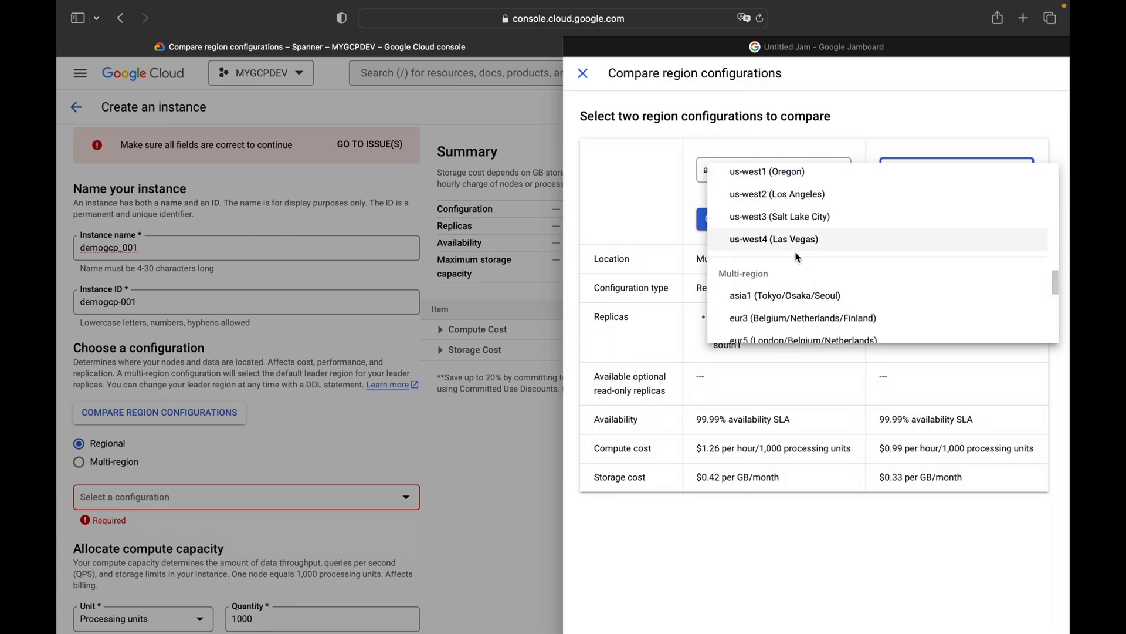
{"action": "scroll", "coordinate": [770, 243], "scroll_direction": "up", "scroll_amount": 15}
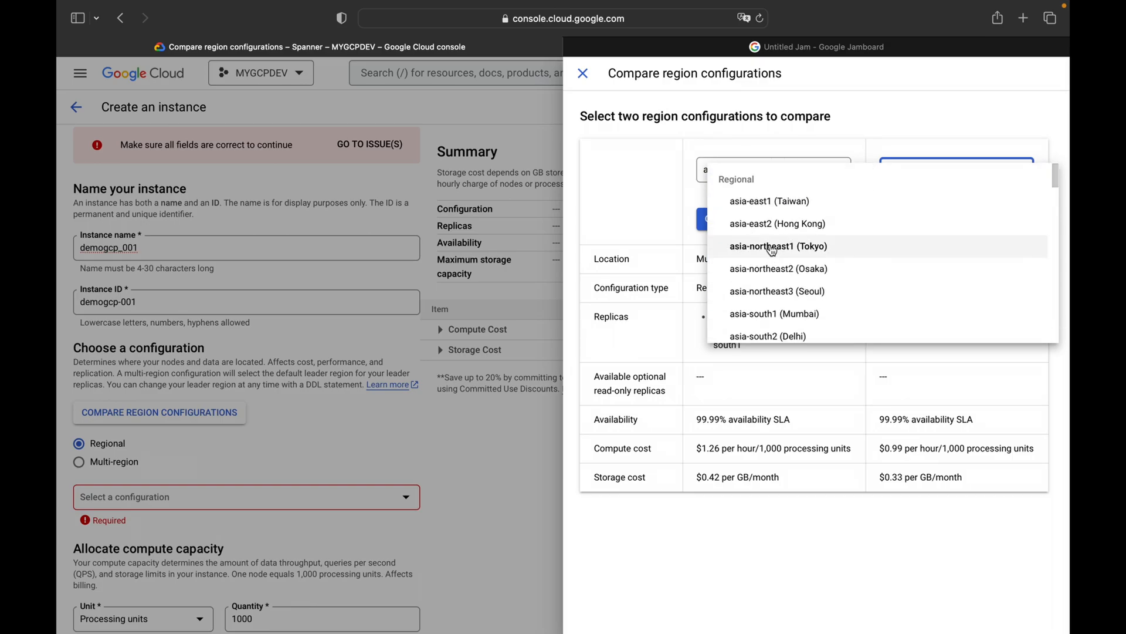
{"action": "scroll", "coordinate": [783, 251], "scroll_direction": "down", "scroll_amount": 8}
{"action": "scroll", "coordinate": [783, 251], "scroll_direction": "down", "scroll_amount": 5}
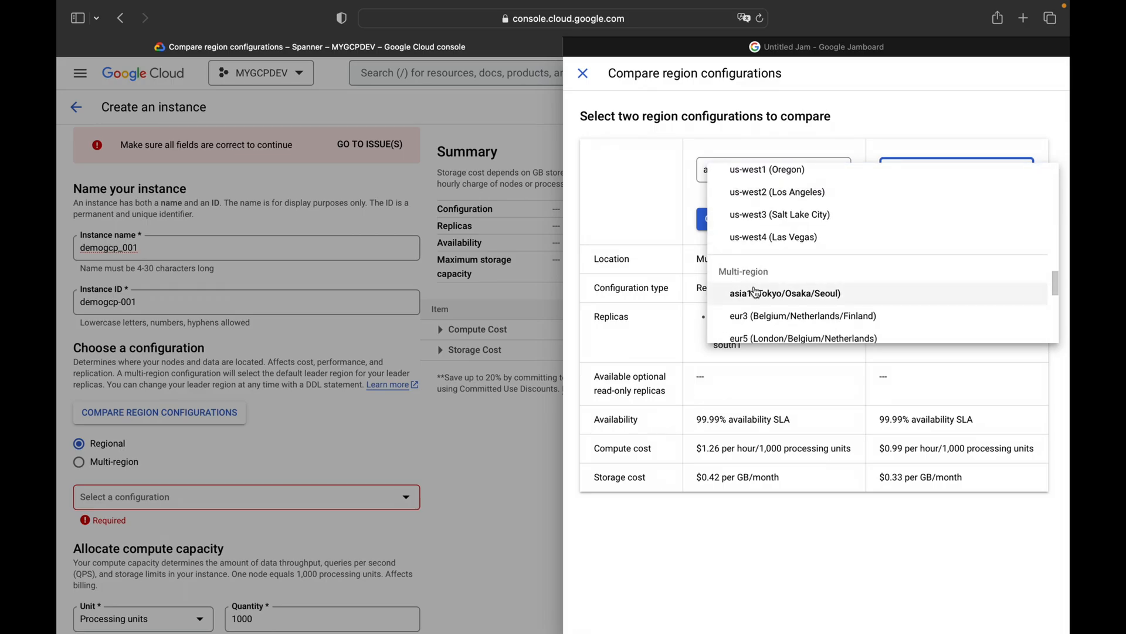
{"action": "scroll", "coordinate": [745, 314], "scroll_direction": "down", "scroll_amount": 1}
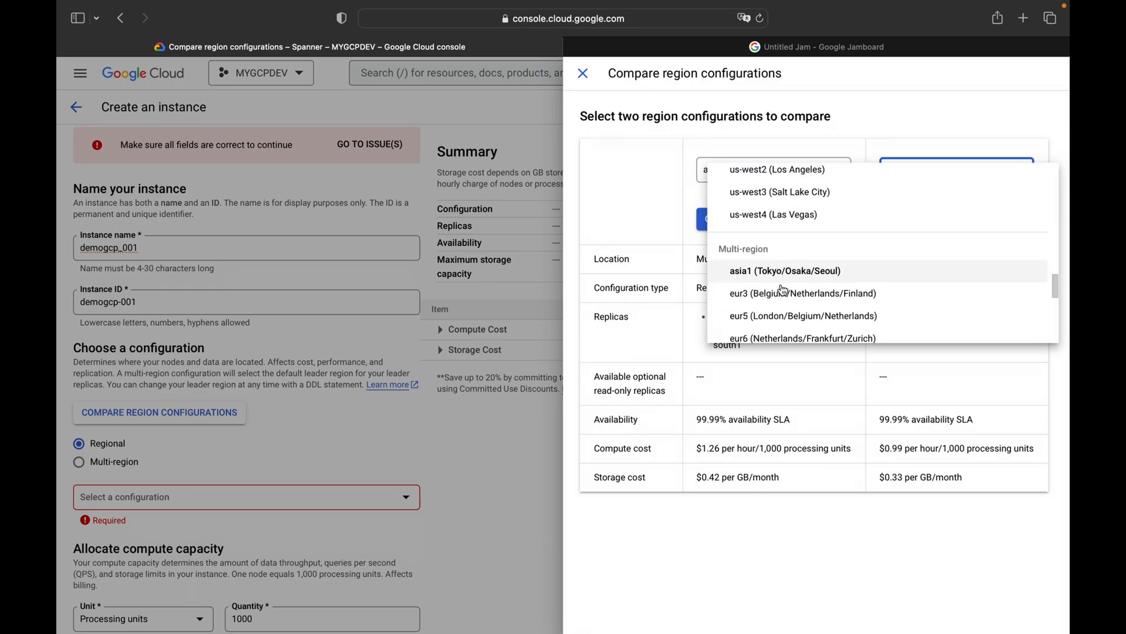
{"action": "scroll", "coordinate": [772, 306], "scroll_direction": "down", "scroll_amount": 6}
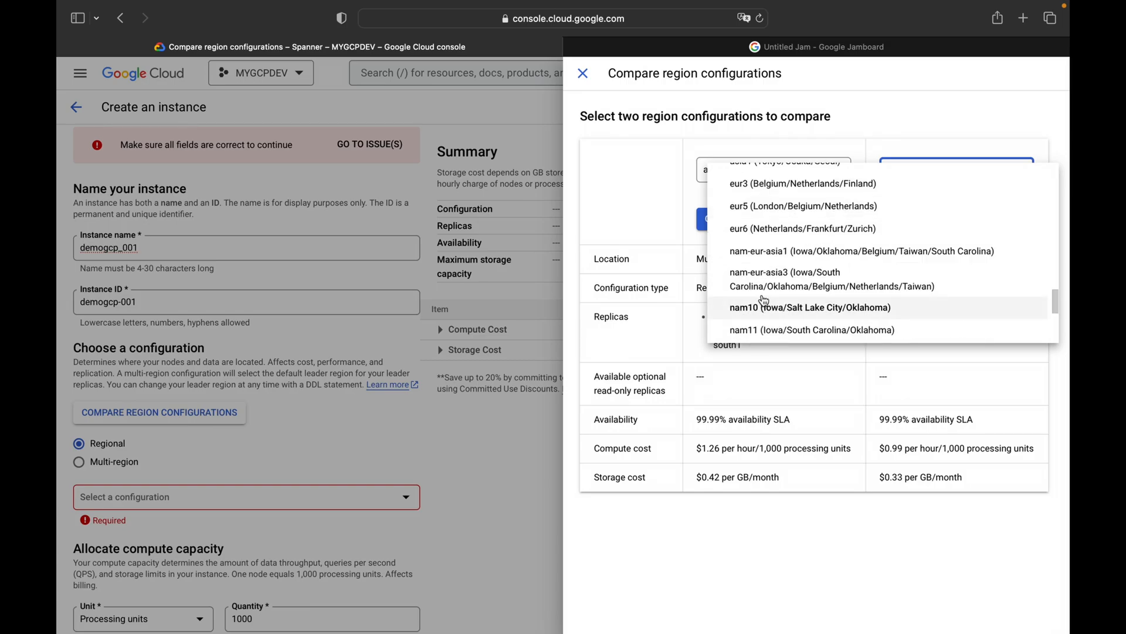
{"action": "scroll", "coordinate": [780, 287], "scroll_direction": "up", "scroll_amount": 1}
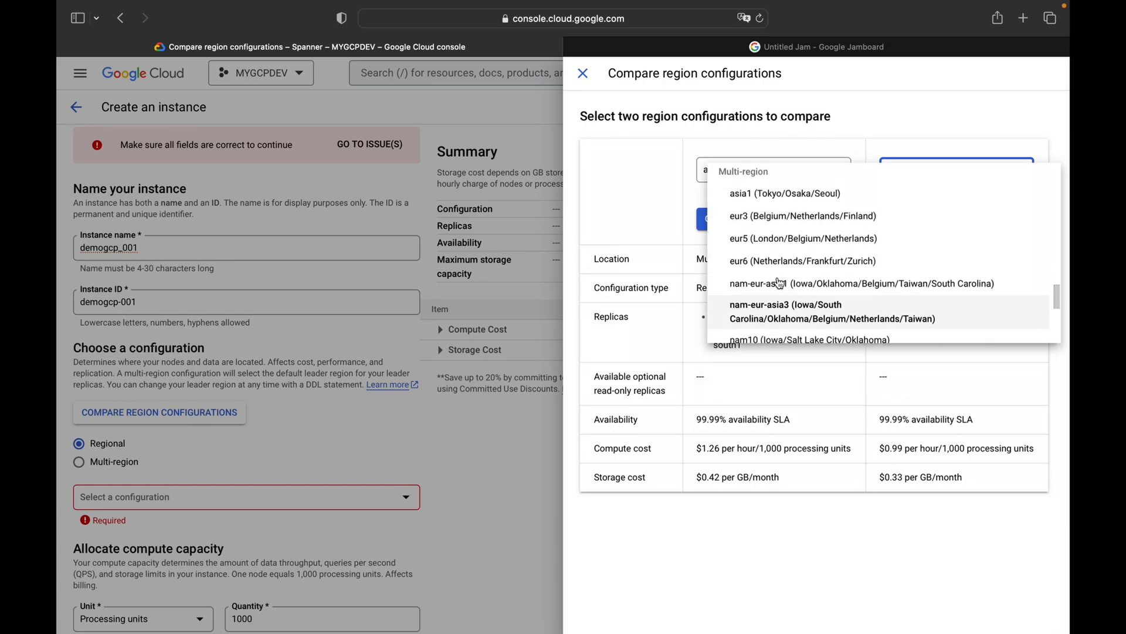
{"action": "left_click", "coordinate": [785, 245]}
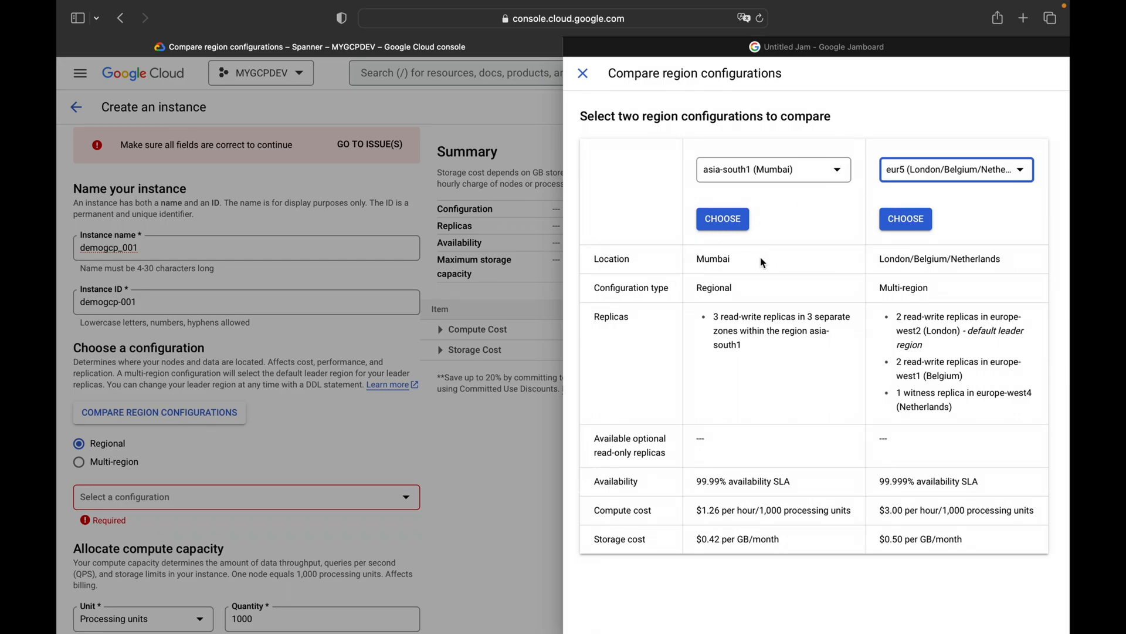
Review the locations and replicas of both configurations, replace Mumbai with nam7 (Iowa/Northern Virginia/Oklahoma), and close the comparison
{"action": "left_click_drag", "start_coordinate": [880, 259], "coordinate": [1004, 257]}
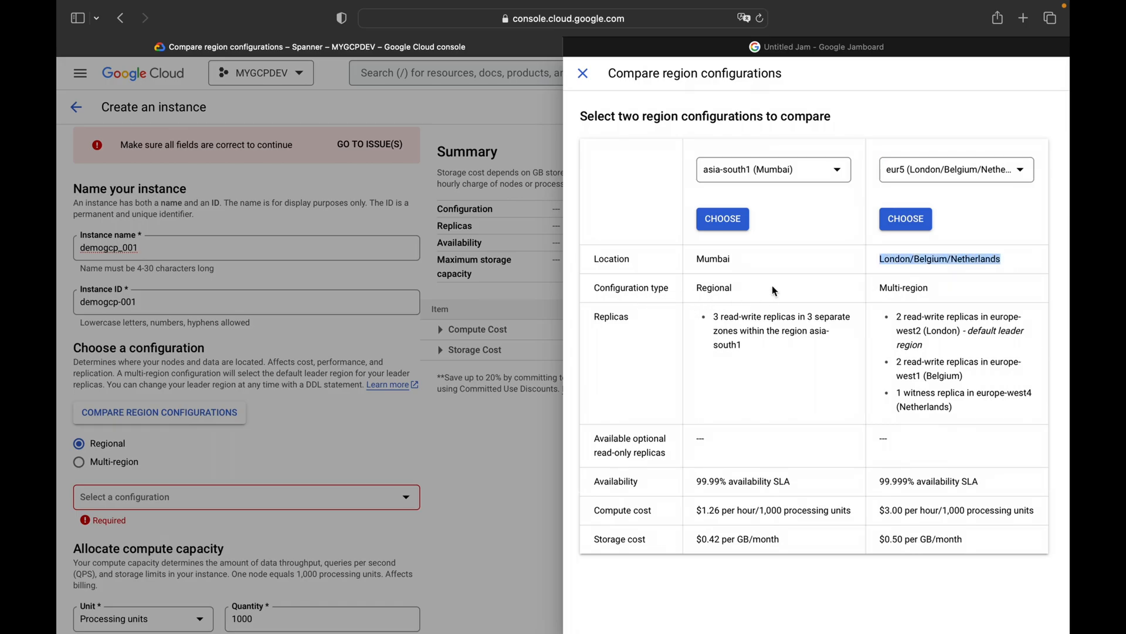
{"action": "left_click_drag", "start_coordinate": [714, 317], "coordinate": [771, 319]}
{"action": "left_click_drag", "start_coordinate": [891, 318], "coordinate": [975, 323]}
{"action": "left_click", "coordinate": [969, 330]}
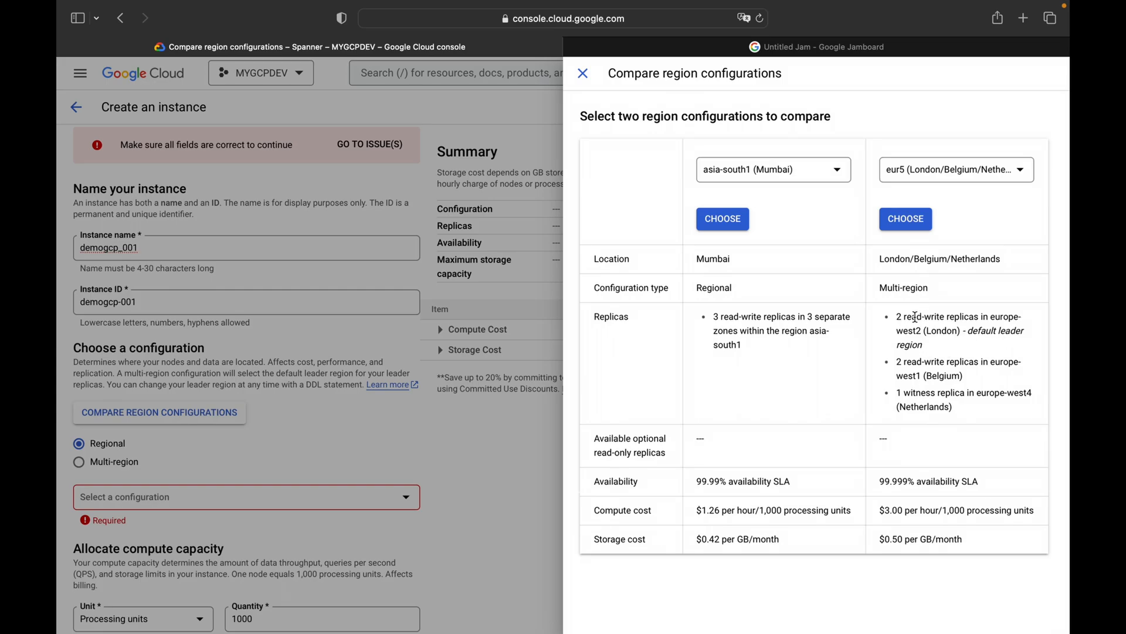
{"action": "triple_click", "coordinate": [945, 332]}
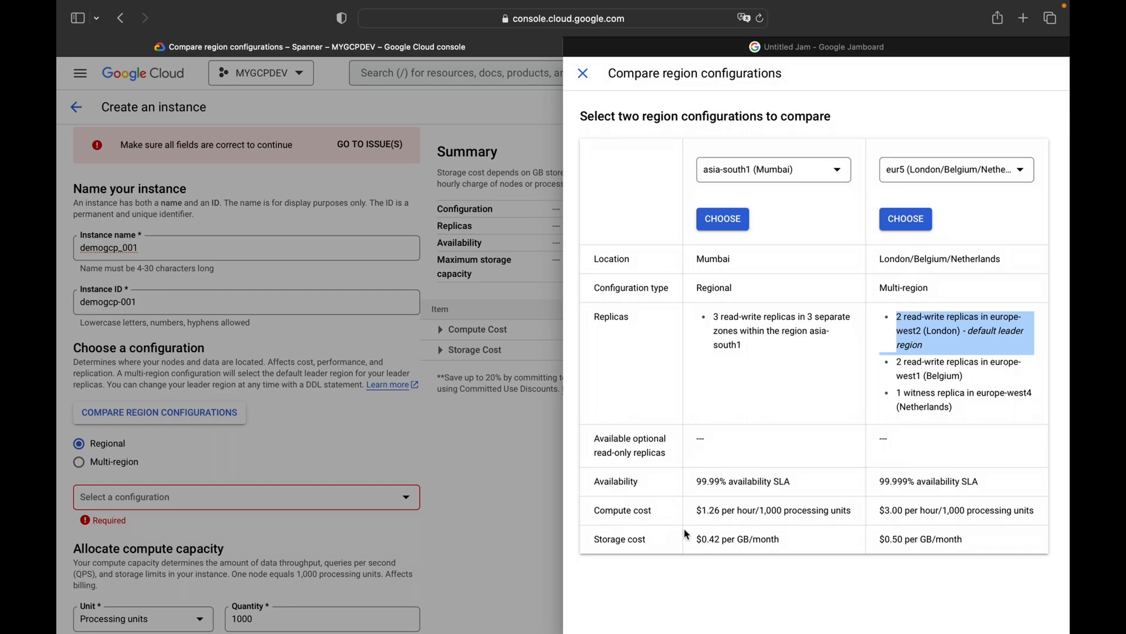
{"action": "left_click", "coordinate": [780, 172]}
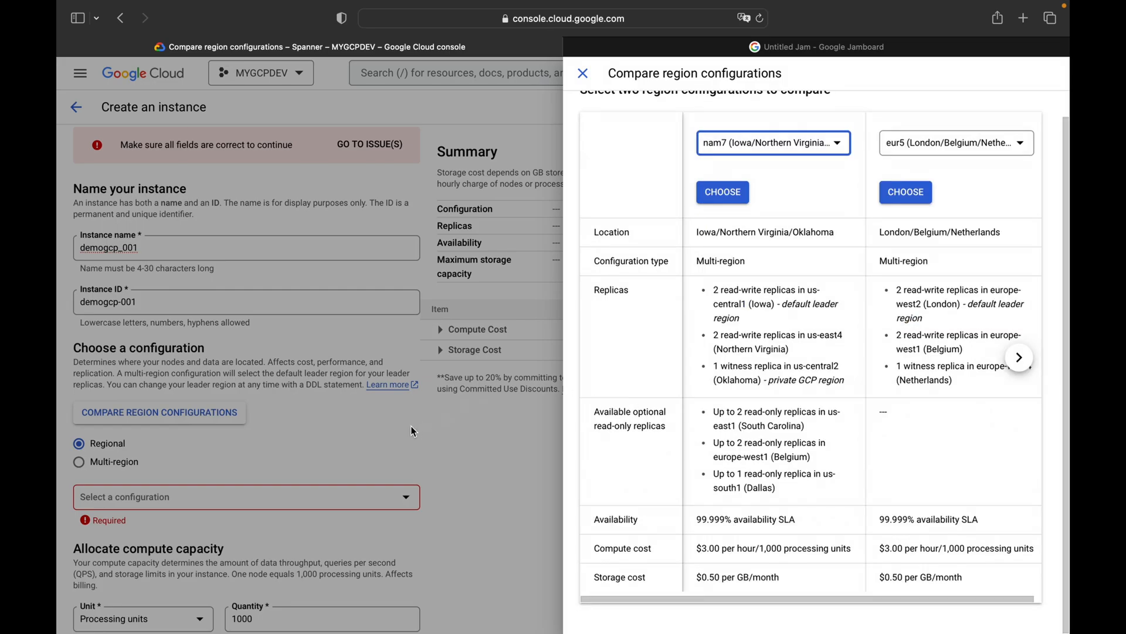
{"action": "left_click", "coordinate": [75, 466]}
Choose a multi-region configuration for the instance and pick asia1 (Tokyo/Osaka/Seoul)
{"action": "left_click", "coordinate": [78, 462]}
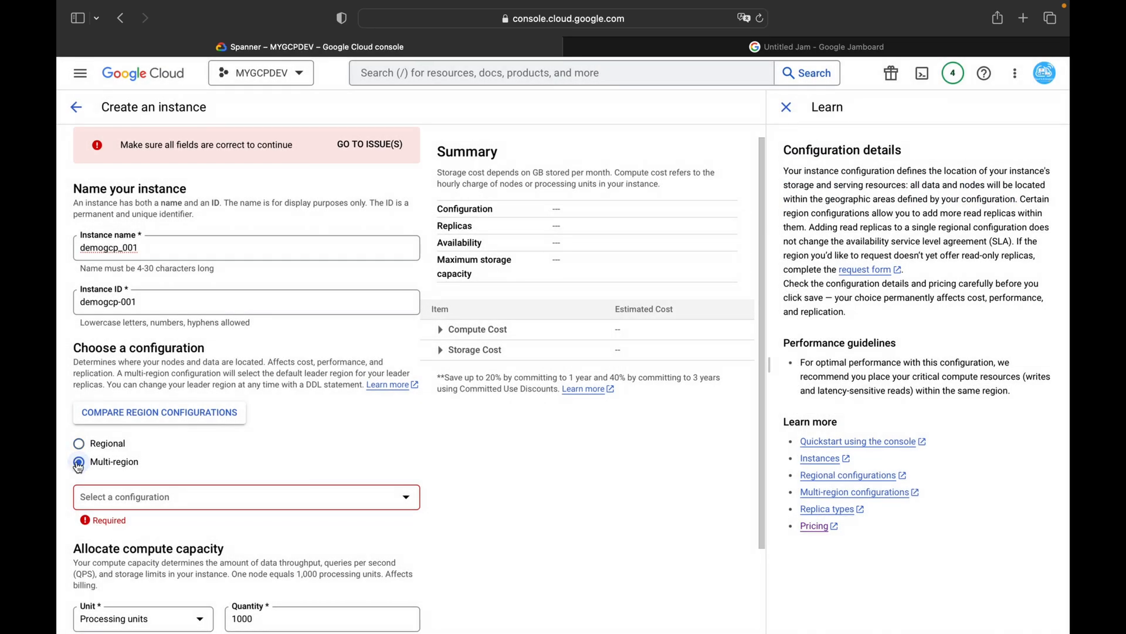
{"action": "left_click", "coordinate": [211, 498]}
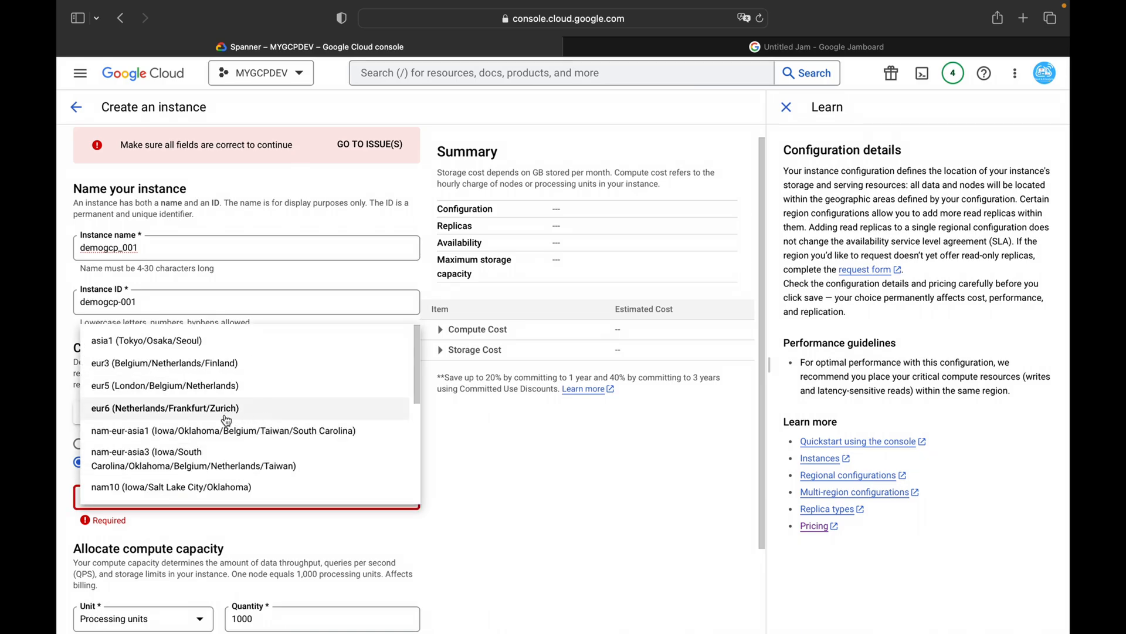
{"action": "left_click", "coordinate": [171, 344]}
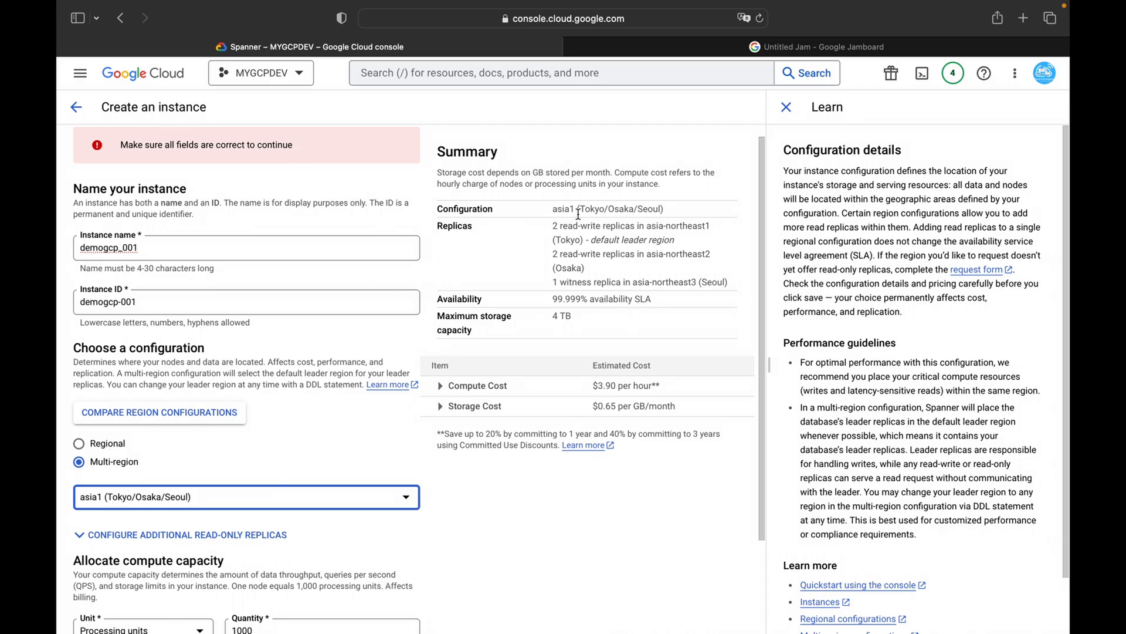
Examine the asia1 summary: locations, replicas, availability, and the compute and storage cost breakdown
{"action": "left_click_drag", "start_coordinate": [581, 212], "coordinate": [655, 210]}
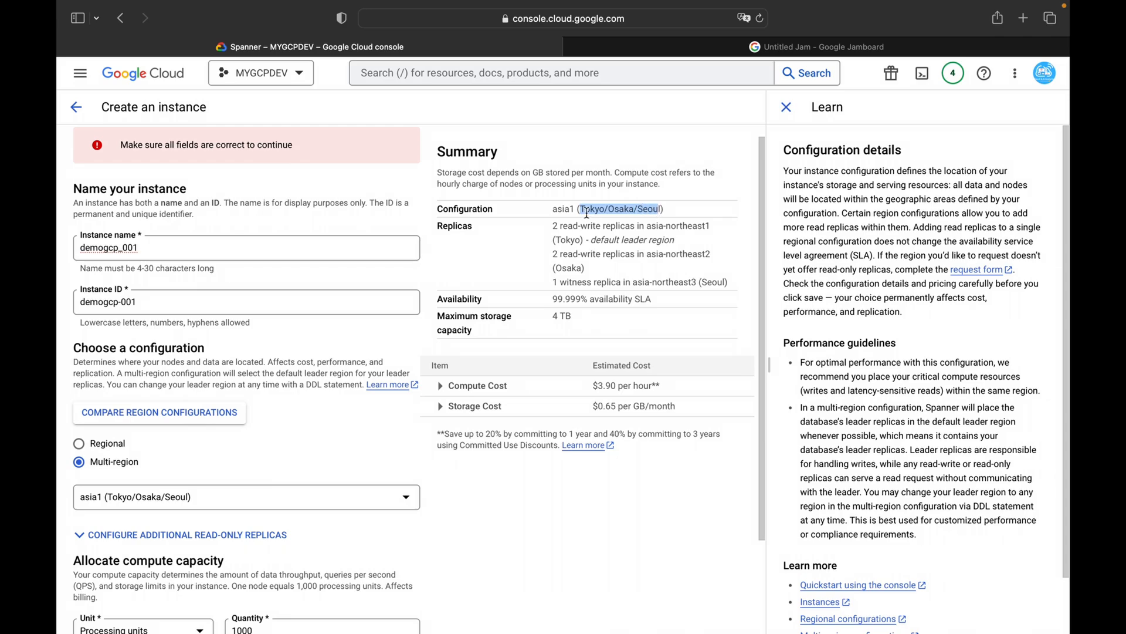
{"action": "double_click", "coordinate": [460, 226]}
{"action": "left_click", "coordinate": [548, 232]}
{"action": "left_click_drag", "start_coordinate": [616, 227], "coordinate": [650, 228]}
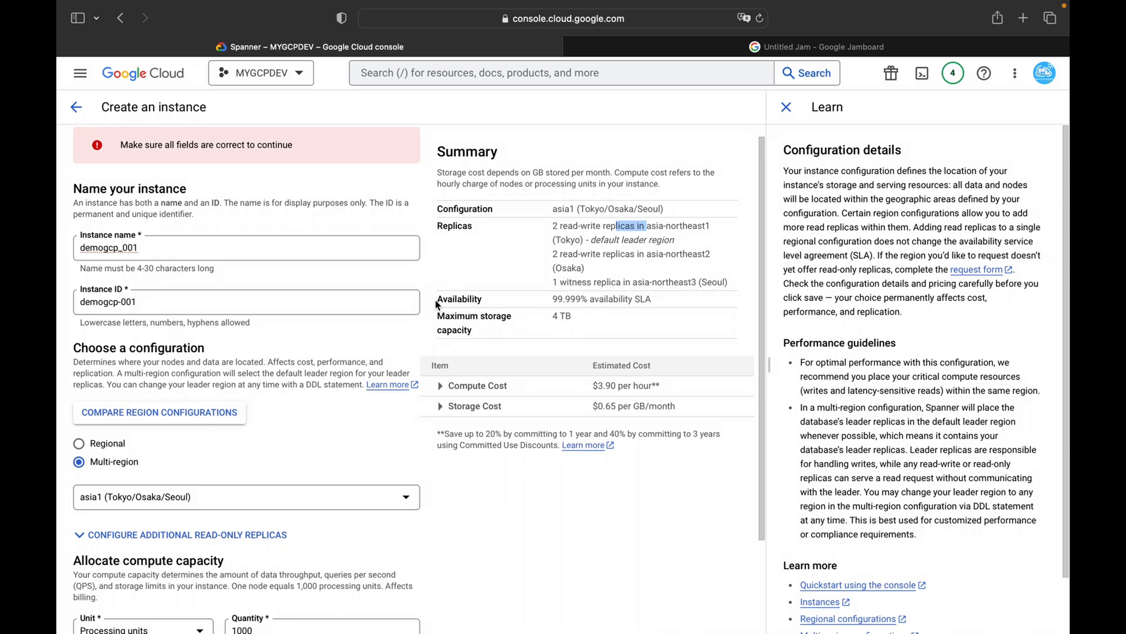
{"action": "left_click", "coordinate": [555, 300]}
{"action": "double_click", "coordinate": [607, 299]}
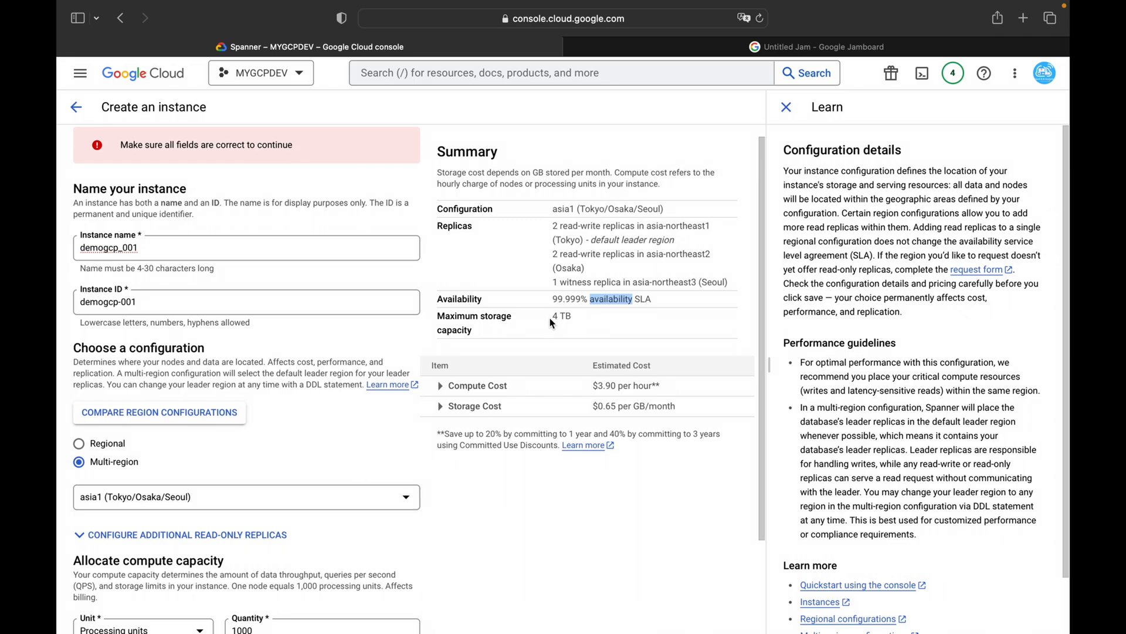
{"action": "left_click", "coordinate": [440, 386]}
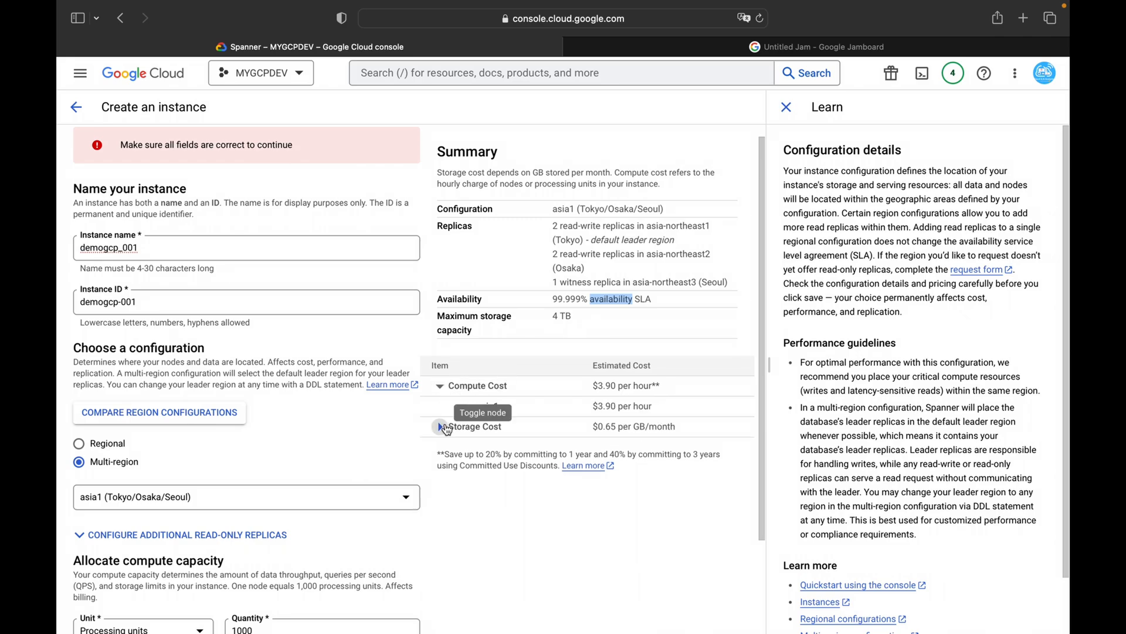
{"action": "left_click", "coordinate": [441, 427]}
Allocate the compute capacity in nodes instead of processing units, with a quantity of 1
{"action": "scroll", "coordinate": [497, 409], "scroll_direction": "down", "scroll_amount": 2}
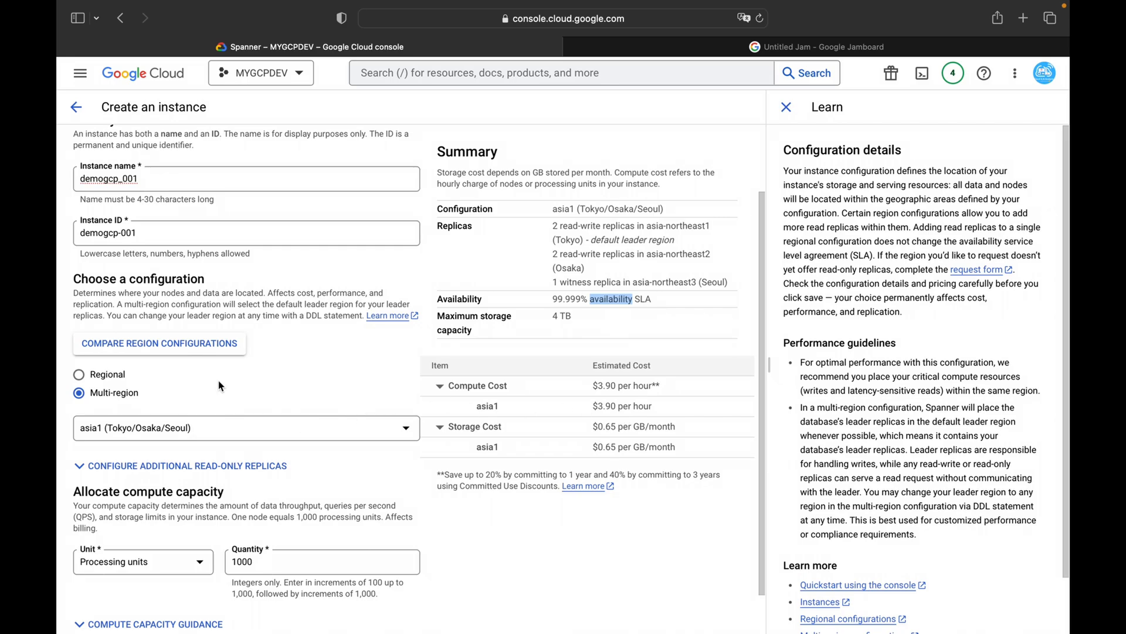
{"action": "scroll", "coordinate": [222, 404], "scroll_direction": "down", "scroll_amount": 2}
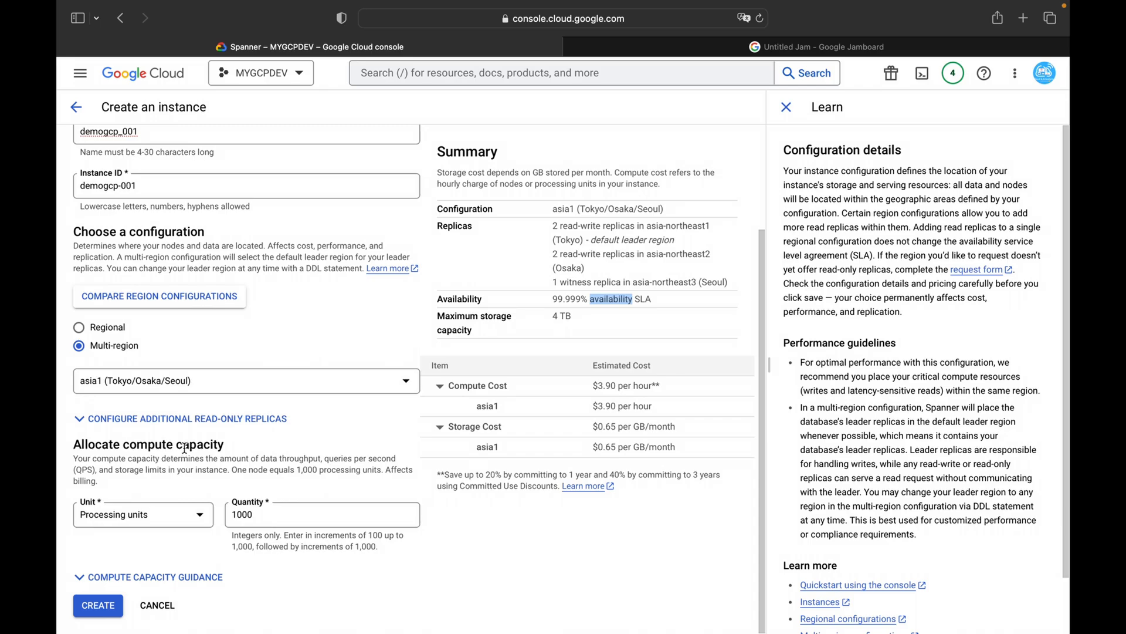
{"action": "left_click", "coordinate": [117, 519]}
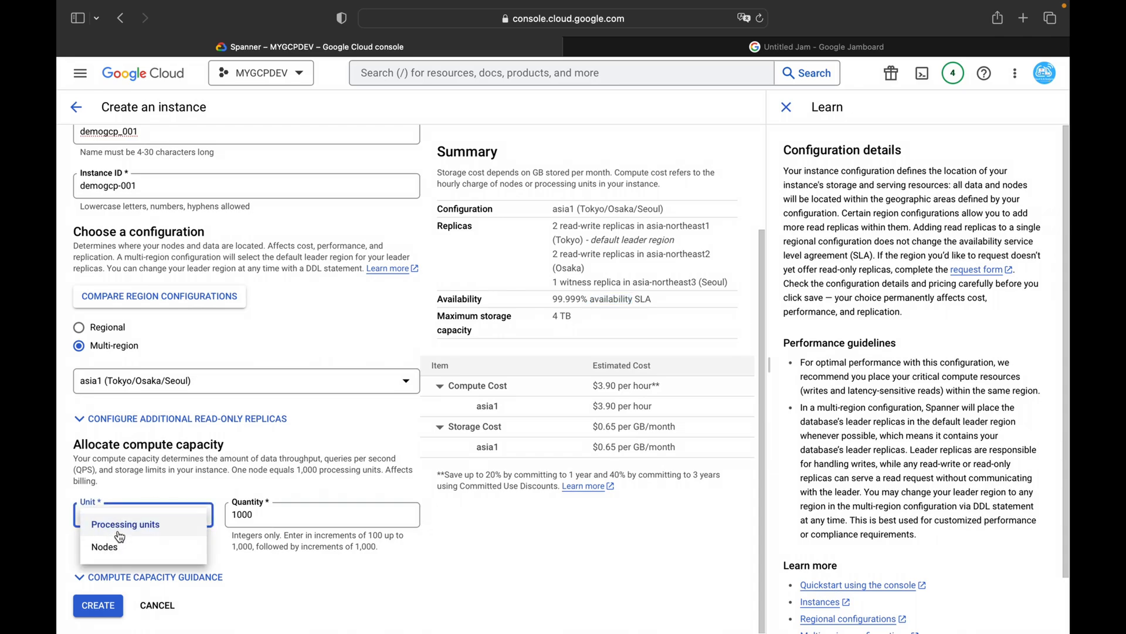
{"action": "left_click", "coordinate": [120, 535]}
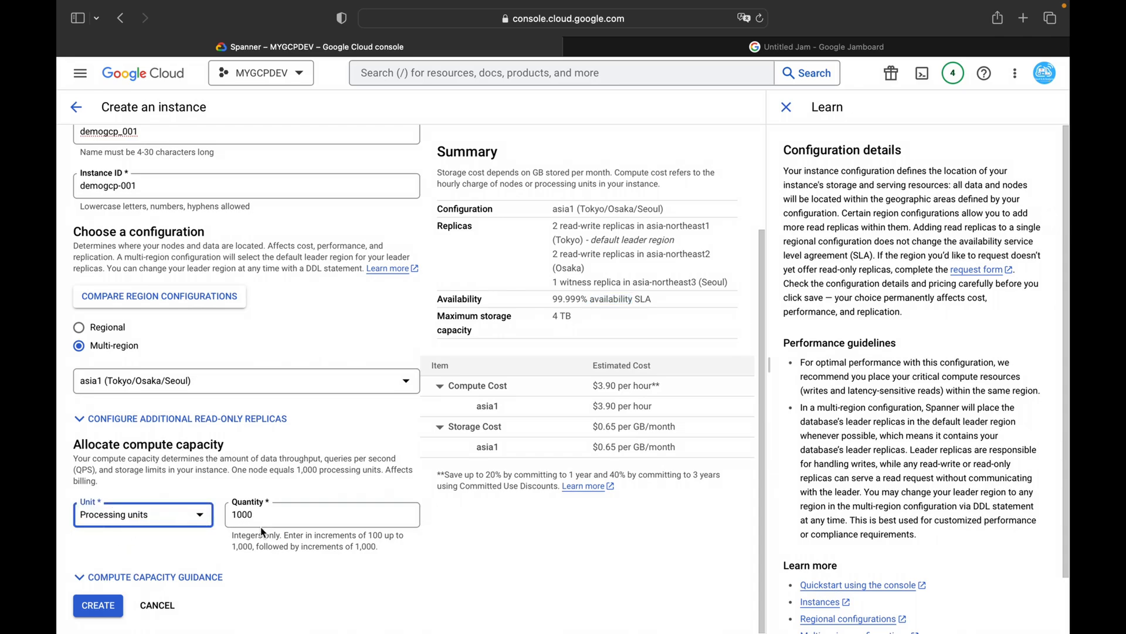
{"action": "left_click", "coordinate": [226, 516]}
{"action": "type", "text": "1"}
{"action": "left_click", "coordinate": [150, 521]}
{"action": "left_click", "coordinate": [124, 554]}
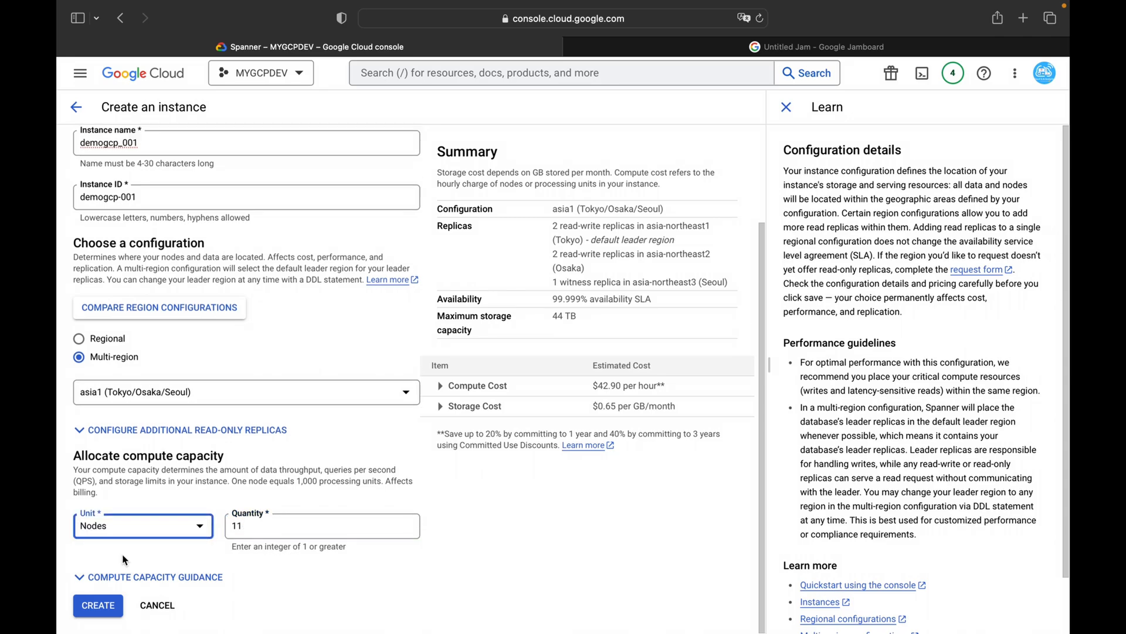
{"action": "left_click", "coordinate": [281, 527]}
{"action": "key", "text": "BackSpace"}
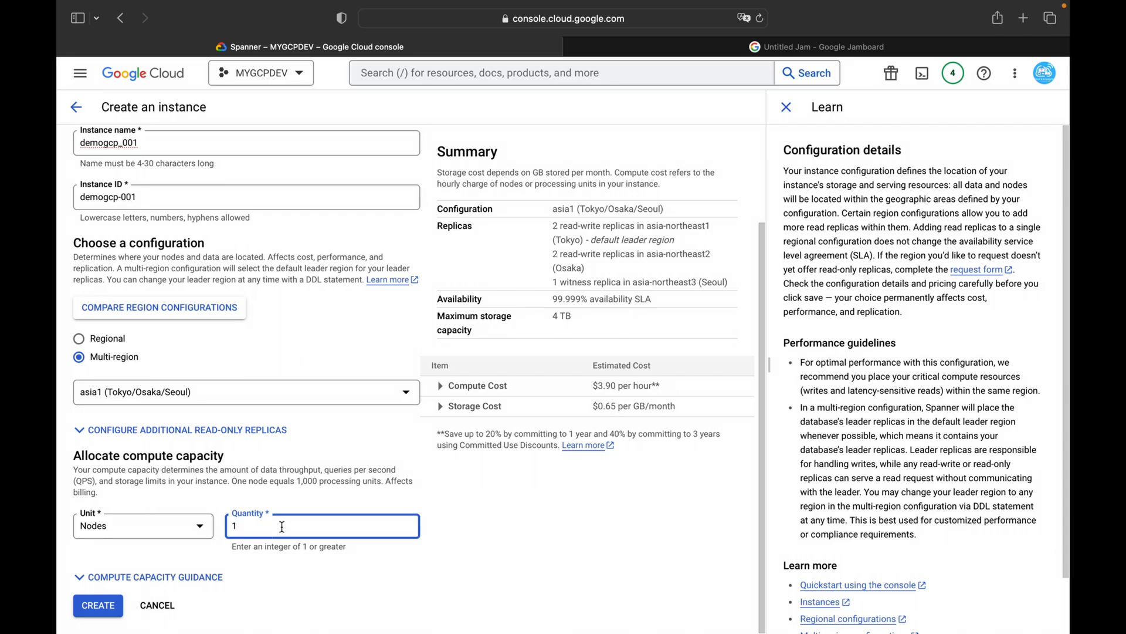
Compare the available compute capacity units and switch the unit back to Processing units
{"action": "left_click", "coordinate": [187, 528]}
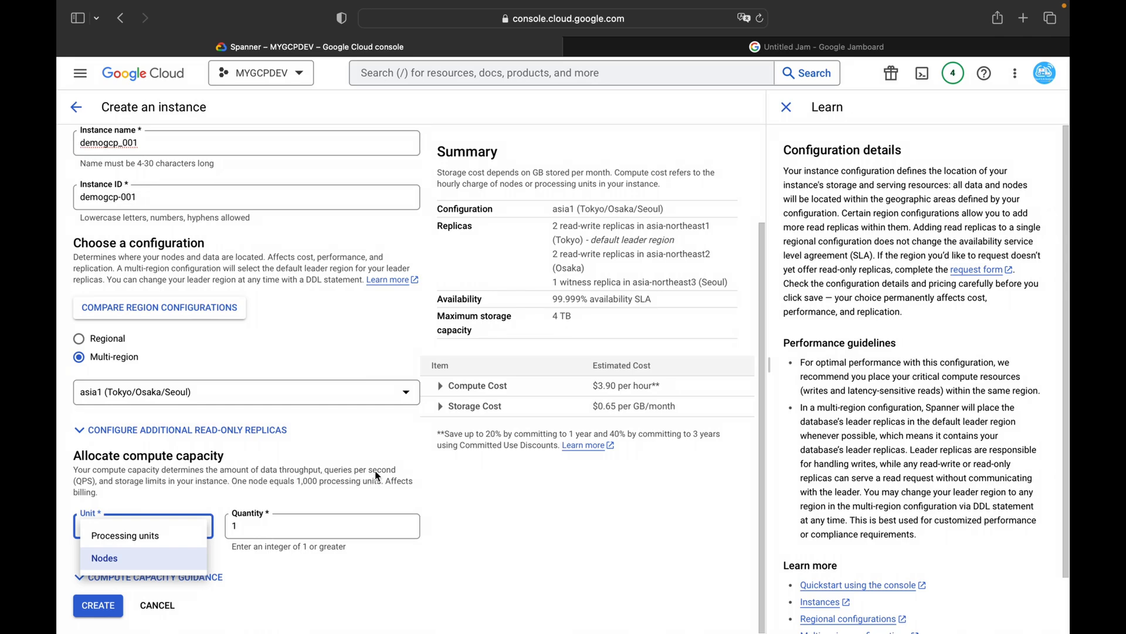
{"action": "left_click", "coordinate": [217, 493]}
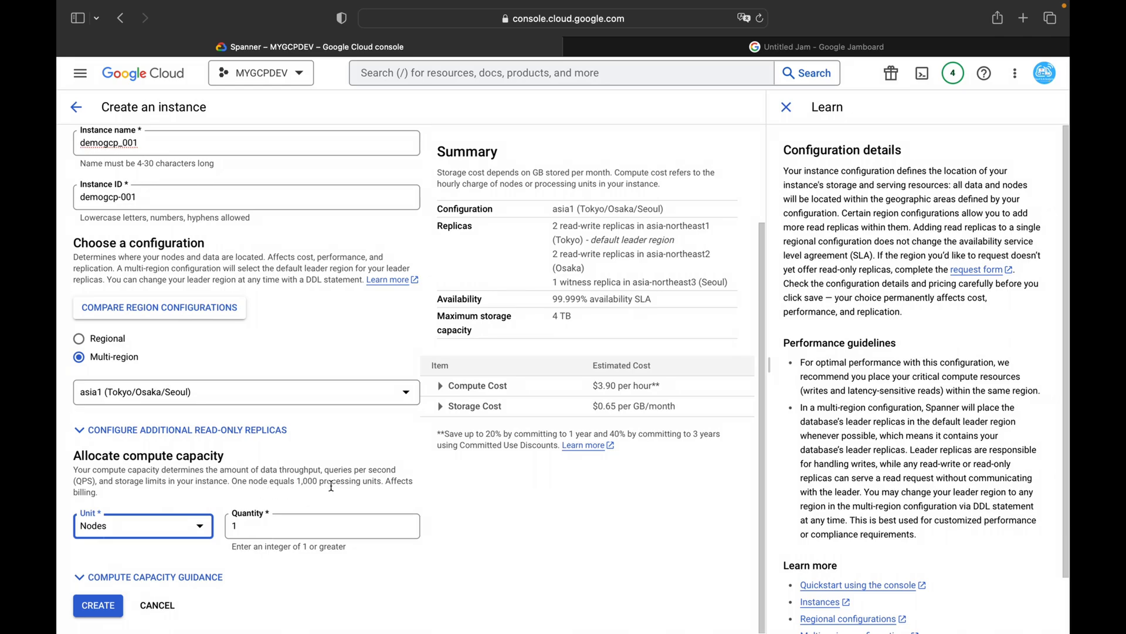
{"action": "left_click", "coordinate": [127, 531]}
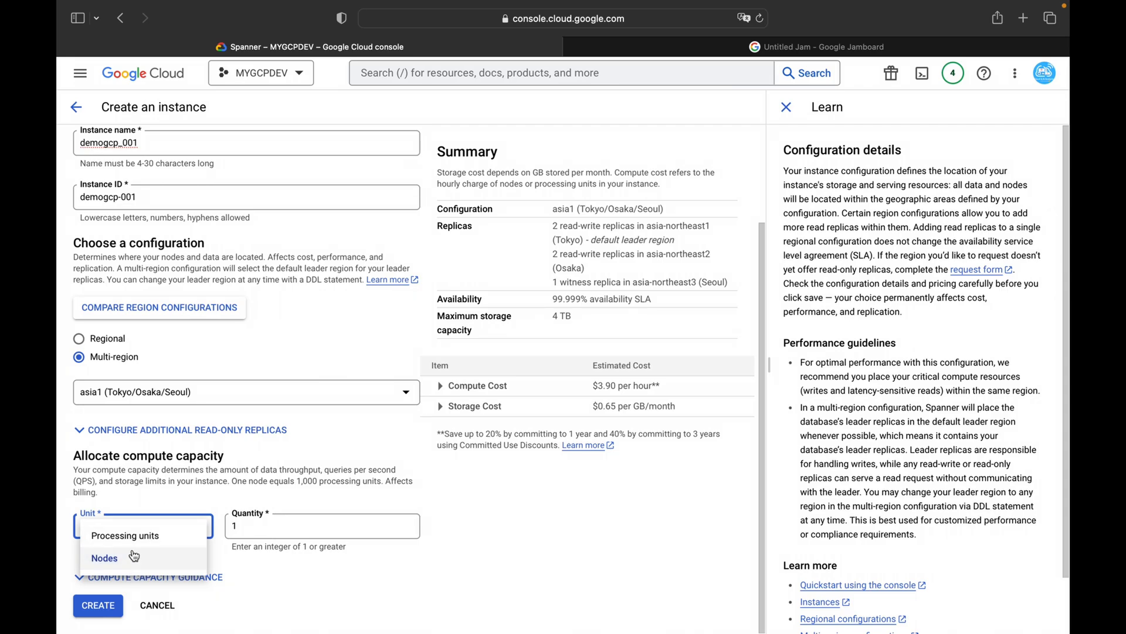
{"action": "left_click", "coordinate": [125, 535]}
{"action": "left_click", "coordinate": [285, 521]}
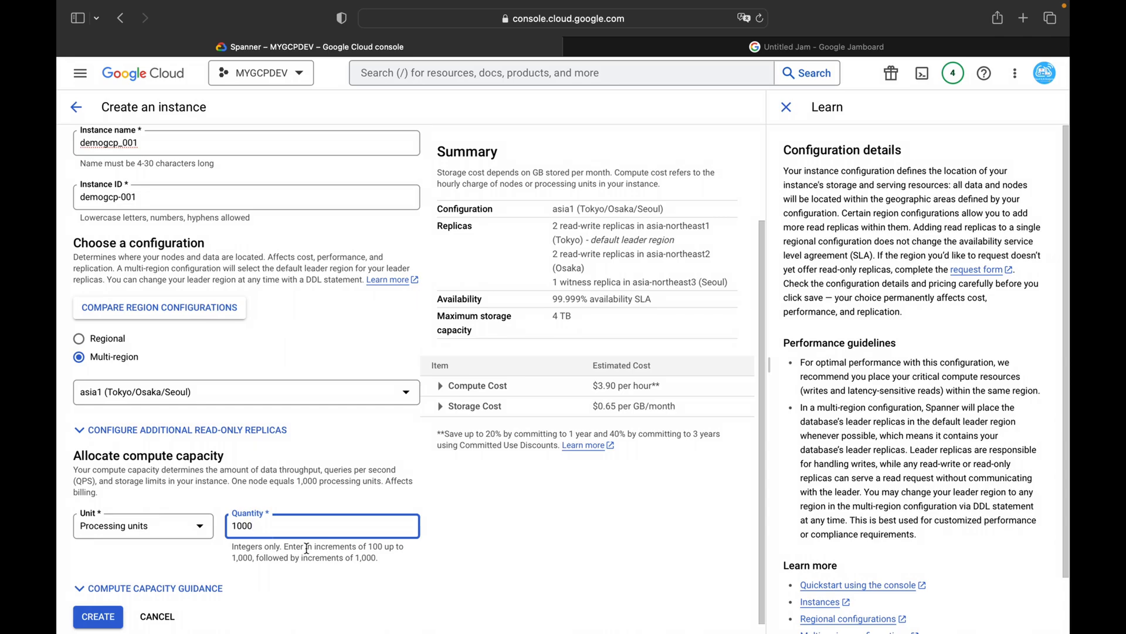
Set the compute capacity quantity to 2000 processing units
{"action": "left_click_drag", "start_coordinate": [257, 524], "coordinate": [229, 527]}
{"action": "type", "text": "900"}
{"action": "key", "text": "BackSpace"}
{"action": "key", "text": "BackSpace"}
{"action": "key", "text": "BackSpace"}
{"action": "type", "text": "20"}
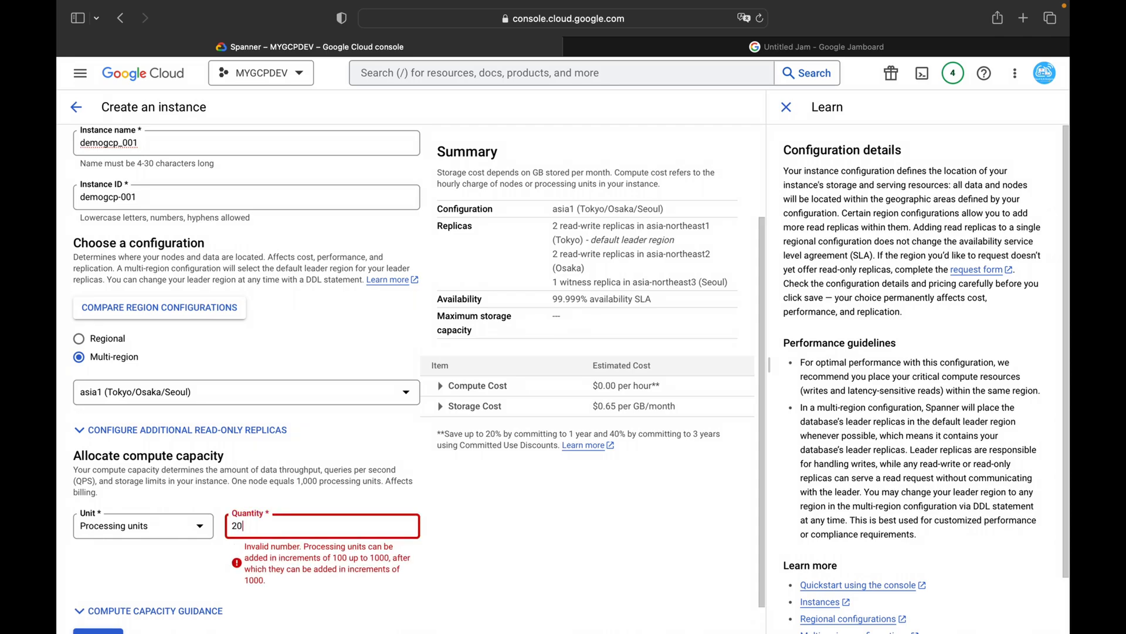
{"action": "type", "text": "00"}
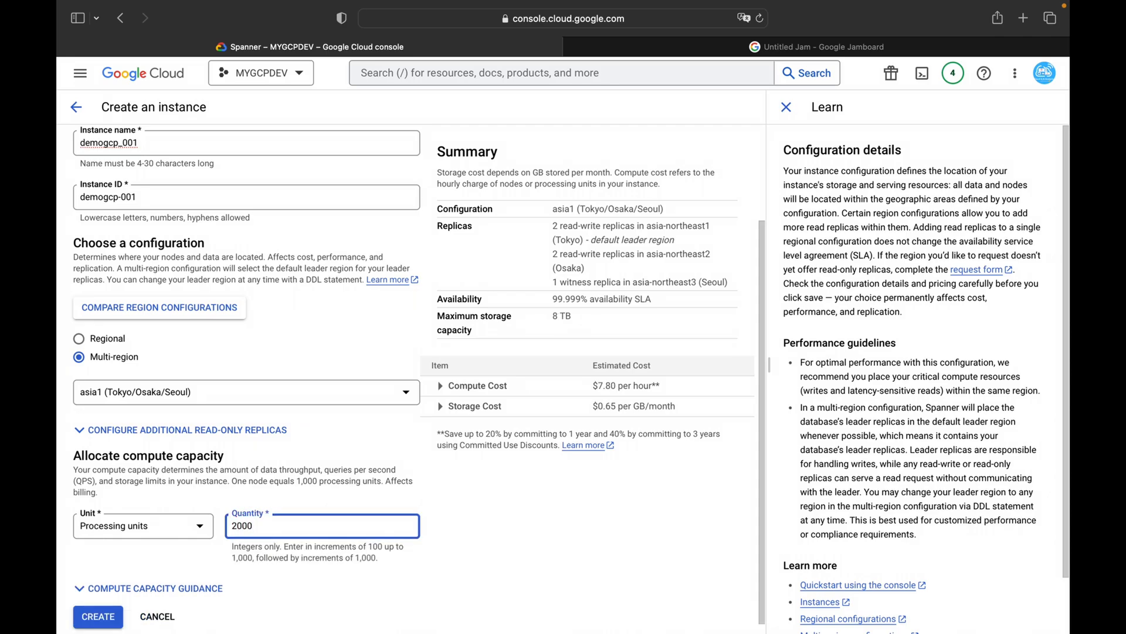
Change the compute capacity unit to Nodes, keeping the equivalent quantity of 2
{"action": "left_click", "coordinate": [165, 528]}
{"action": "left_click", "coordinate": [111, 566]}
{"action": "left_click", "coordinate": [243, 528]}
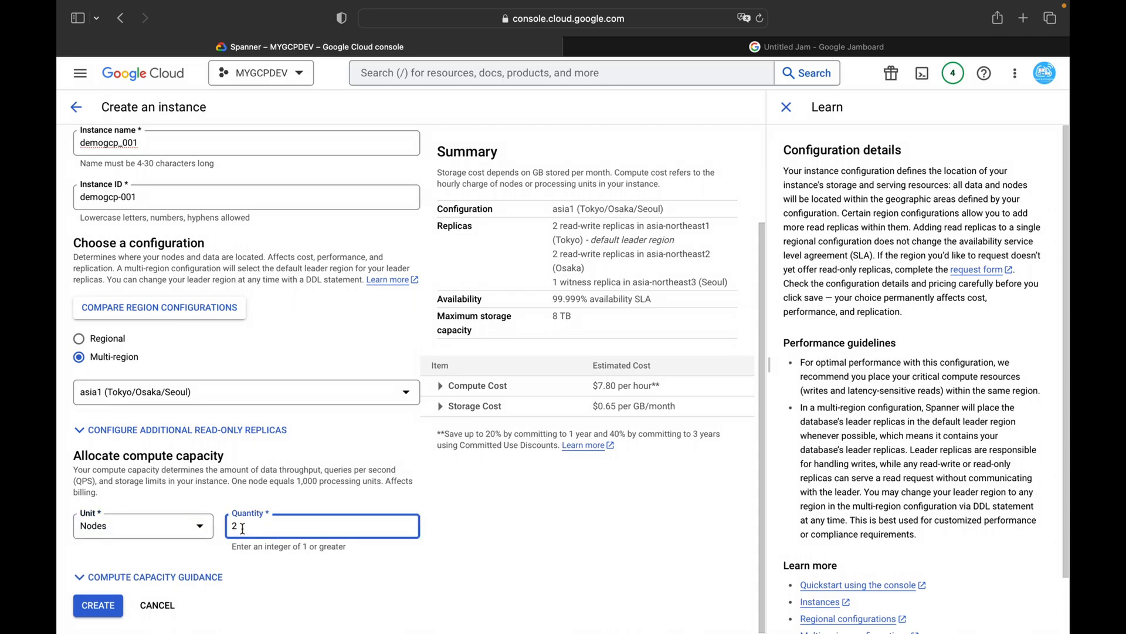
Expand the compute and storage cost breakdowns for asia1, and close the Learn information
{"action": "left_click", "coordinate": [440, 386]}
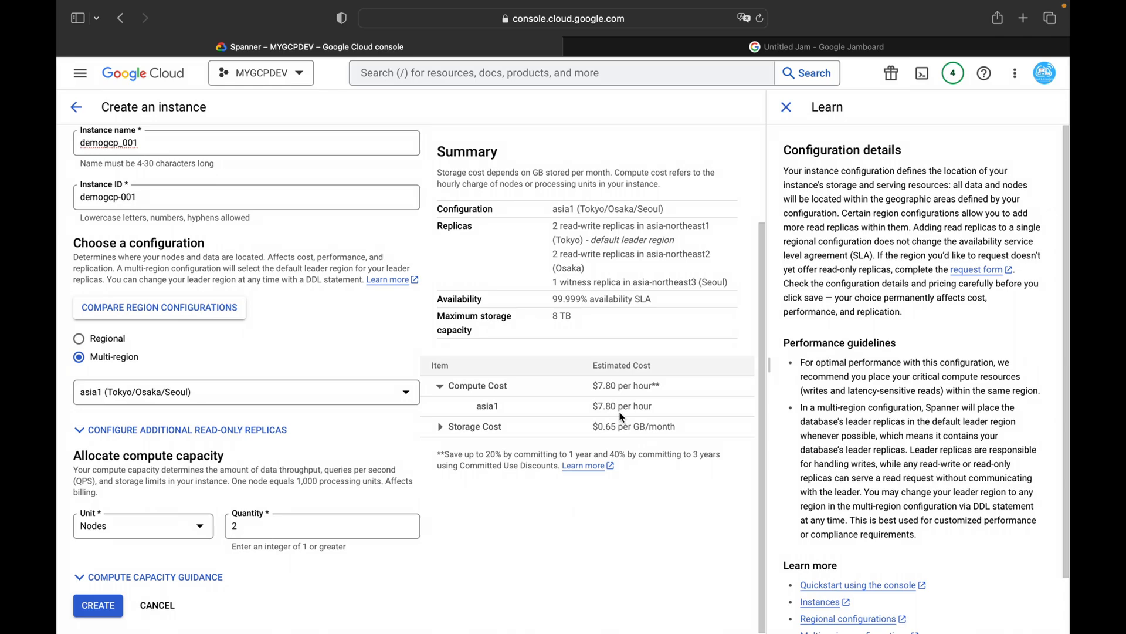
{"action": "left_click", "coordinate": [440, 427]}
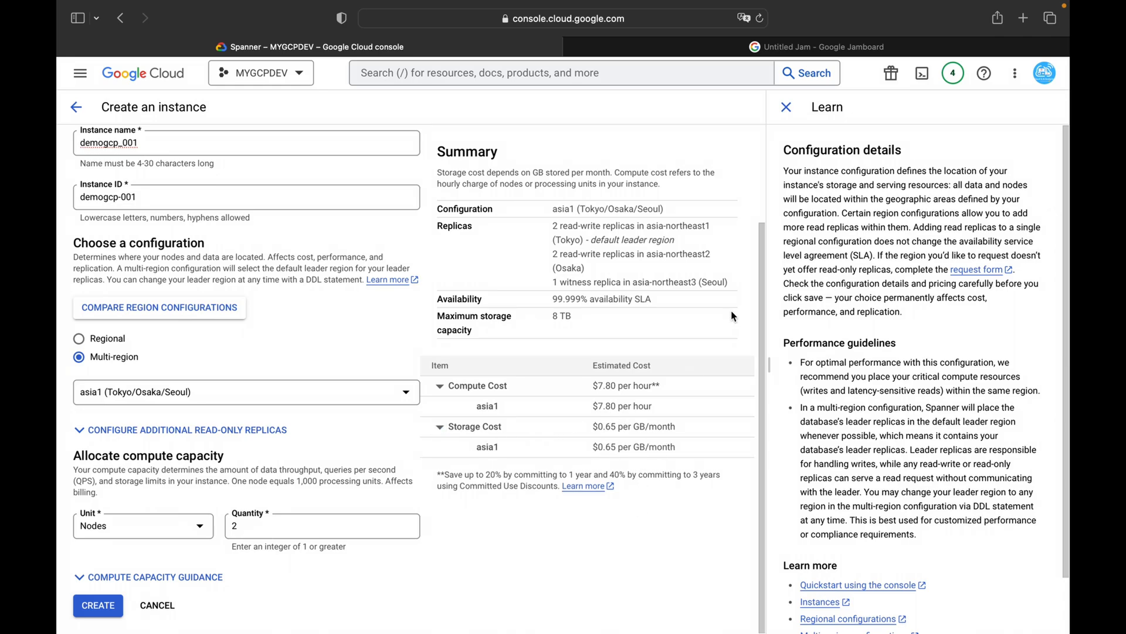
{"action": "left_click", "coordinate": [787, 112]}
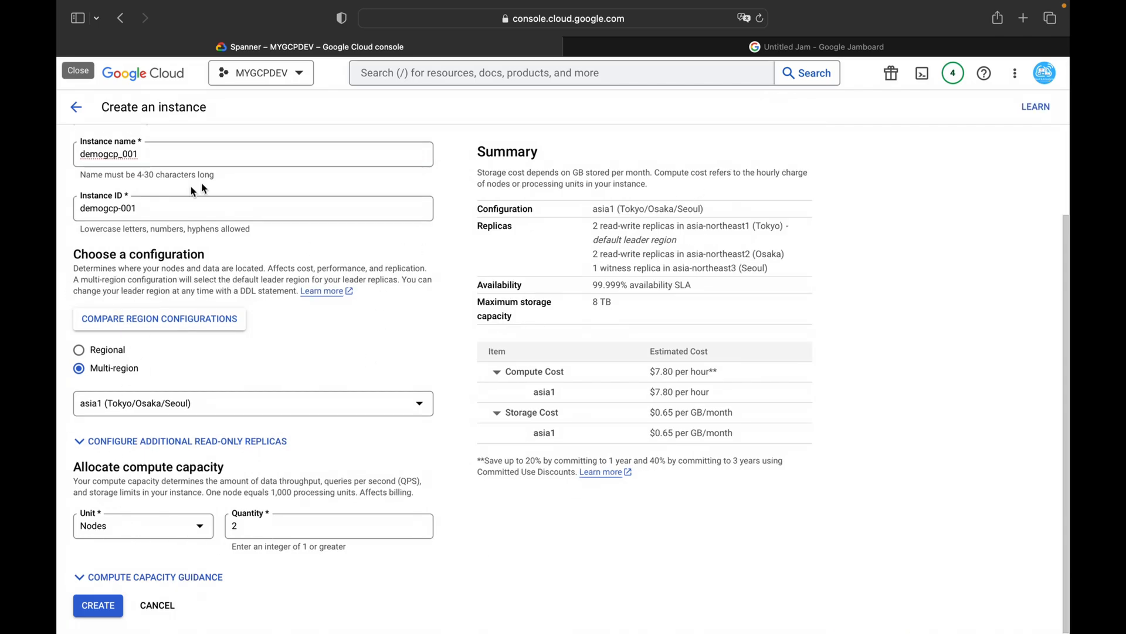
Show the compute capacity guidance and create the Spanner instance with the chosen settings
{"action": "left_click", "coordinate": [94, 576]}
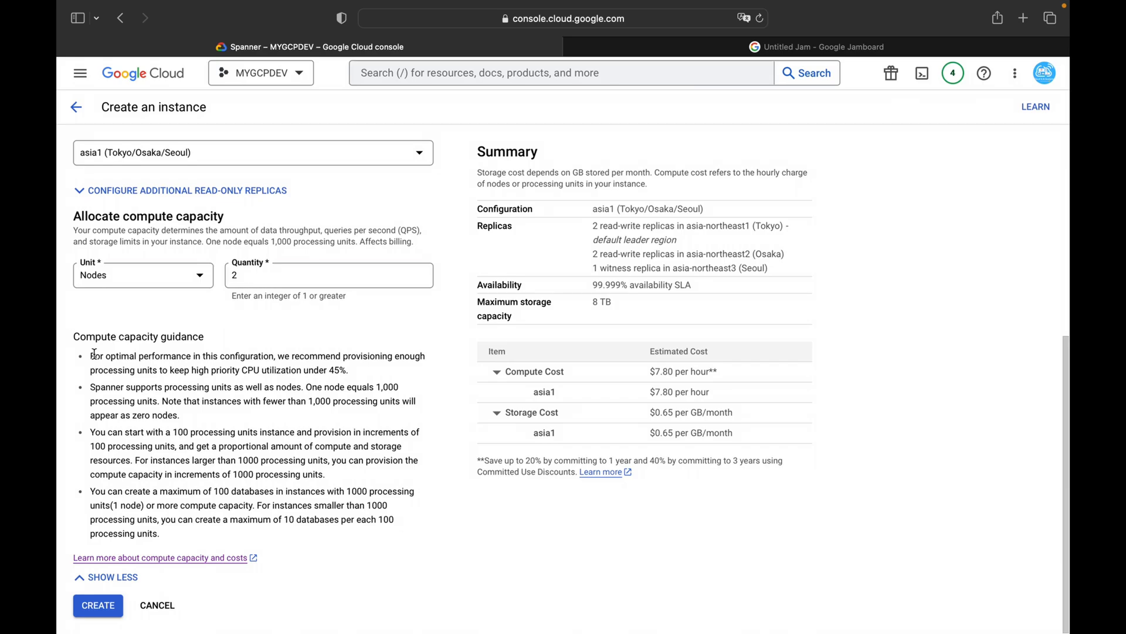
{"action": "left_click", "coordinate": [100, 605]}
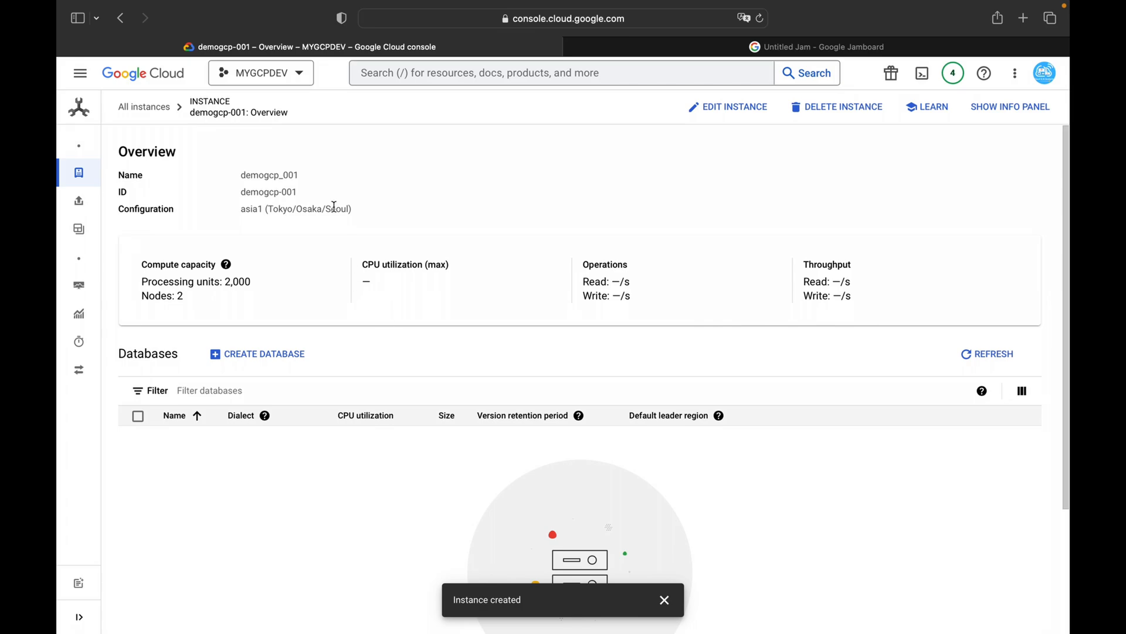
Review the list of all Spanner instances and reopen the overview of demogcp_001
{"action": "left_click", "coordinate": [157, 110]}
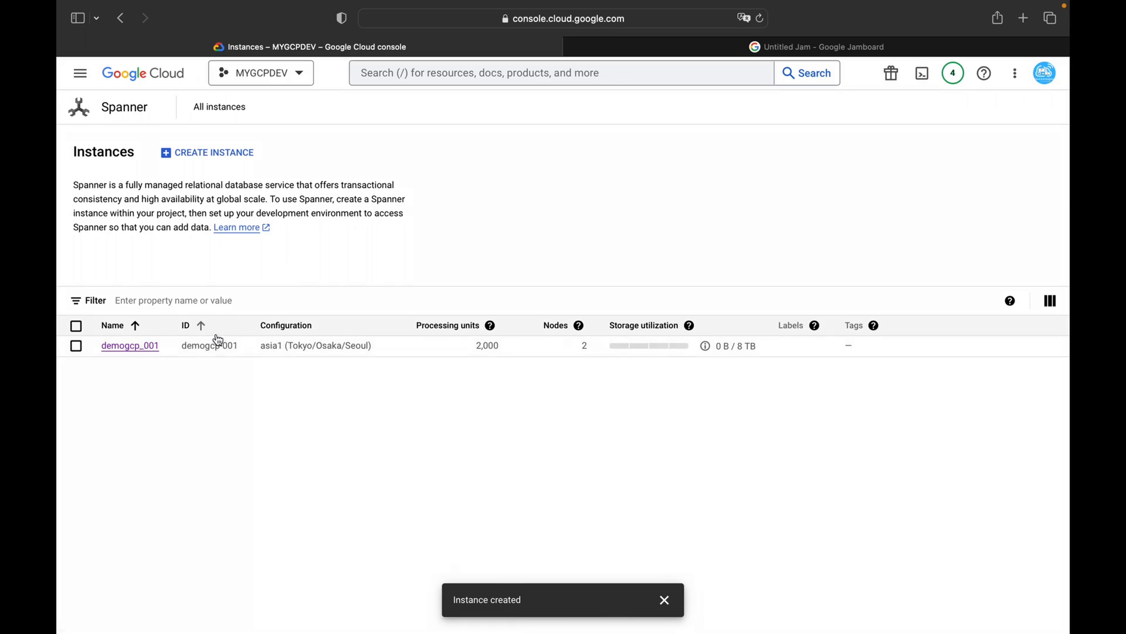
{"action": "left_click", "coordinate": [579, 326]}
{"action": "left_click", "coordinate": [815, 326]}
{"action": "left_click", "coordinate": [146, 346]}
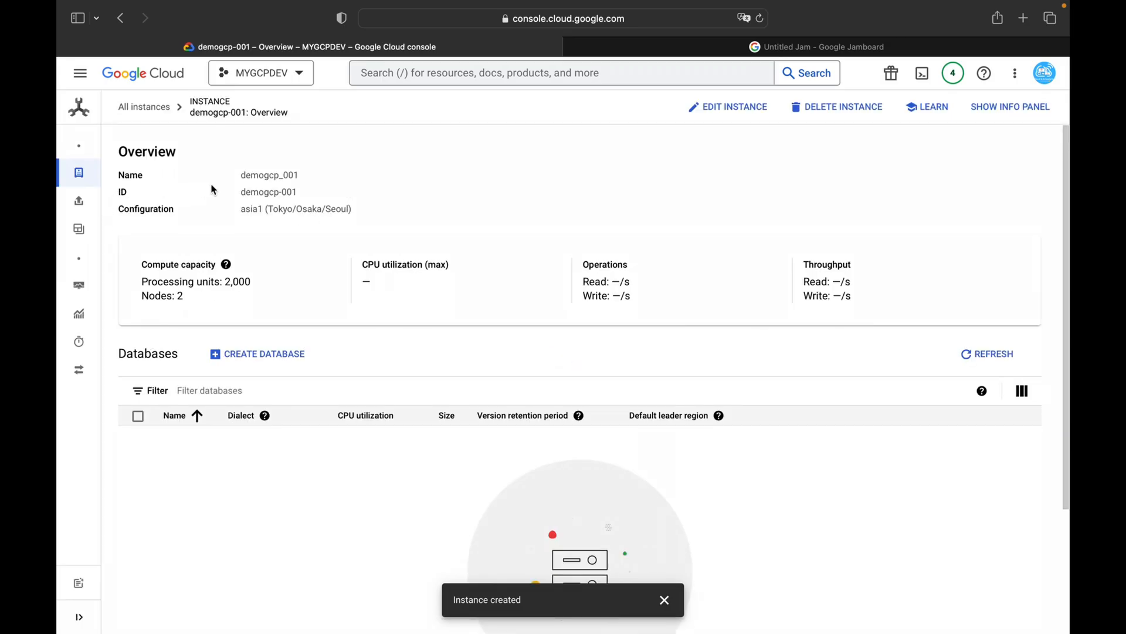
Examine the instance's compute capacity in processing units and nodes on its overview
{"action": "mouse_move", "coordinate": [227, 265]}
{"action": "double_click", "coordinate": [163, 281]}
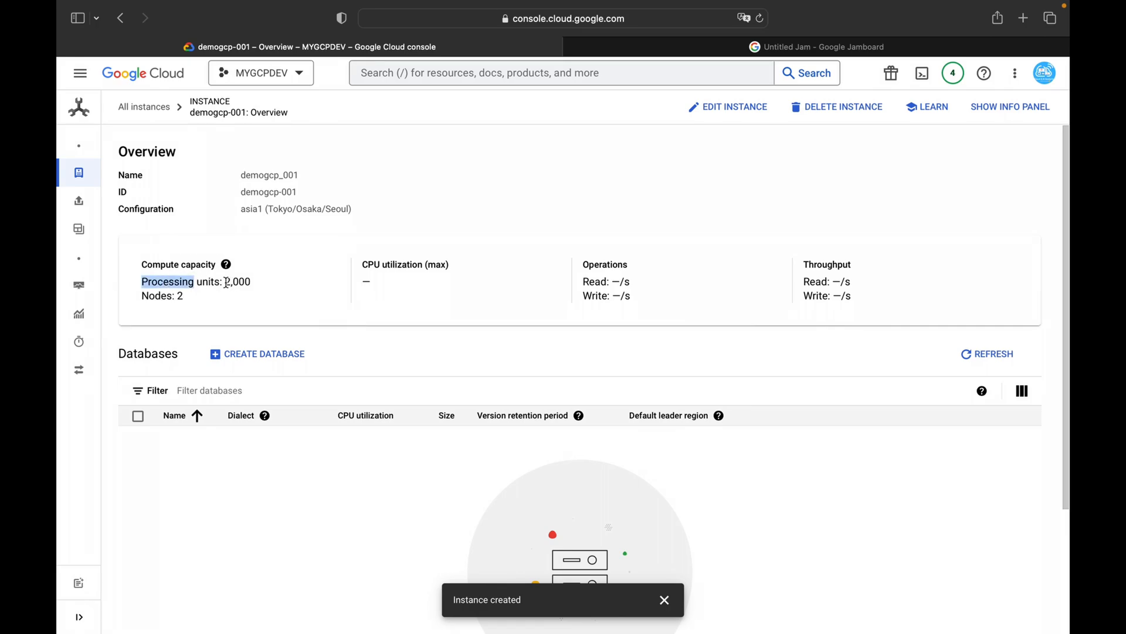
{"action": "left_click_drag", "start_coordinate": [226, 283], "coordinate": [260, 284]}
{"action": "left_click", "coordinate": [234, 287]}
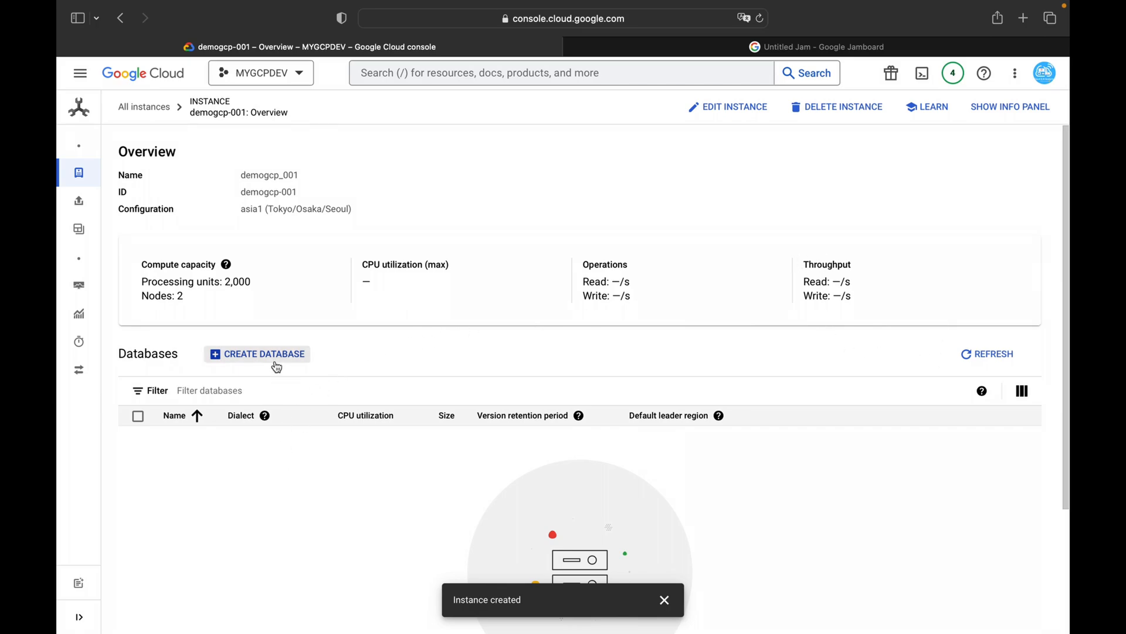
View the instance's Import/Export jobs and its Backup/Restore page
{"action": "mouse_move", "coordinate": [121, 171]}
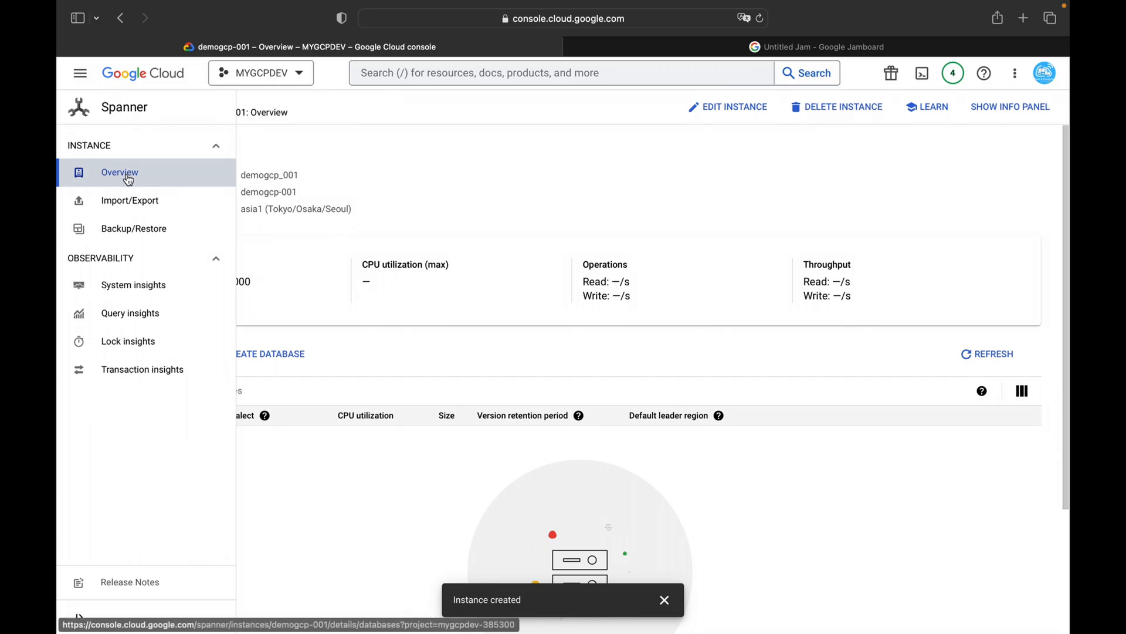
{"action": "left_click", "coordinate": [129, 204]}
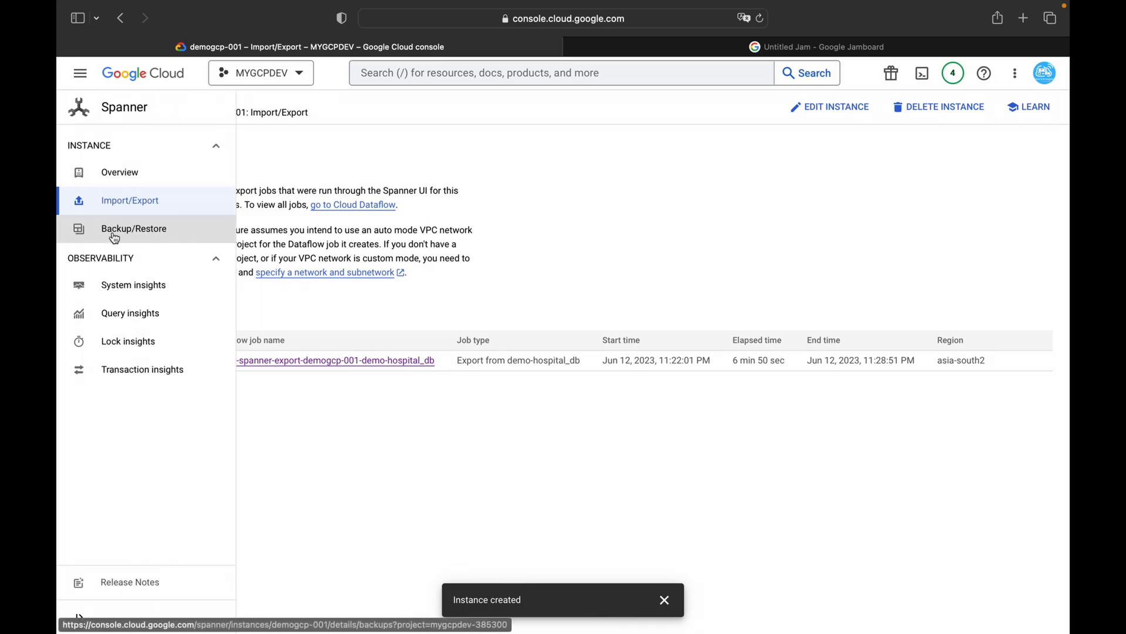
{"action": "left_click", "coordinate": [115, 236]}
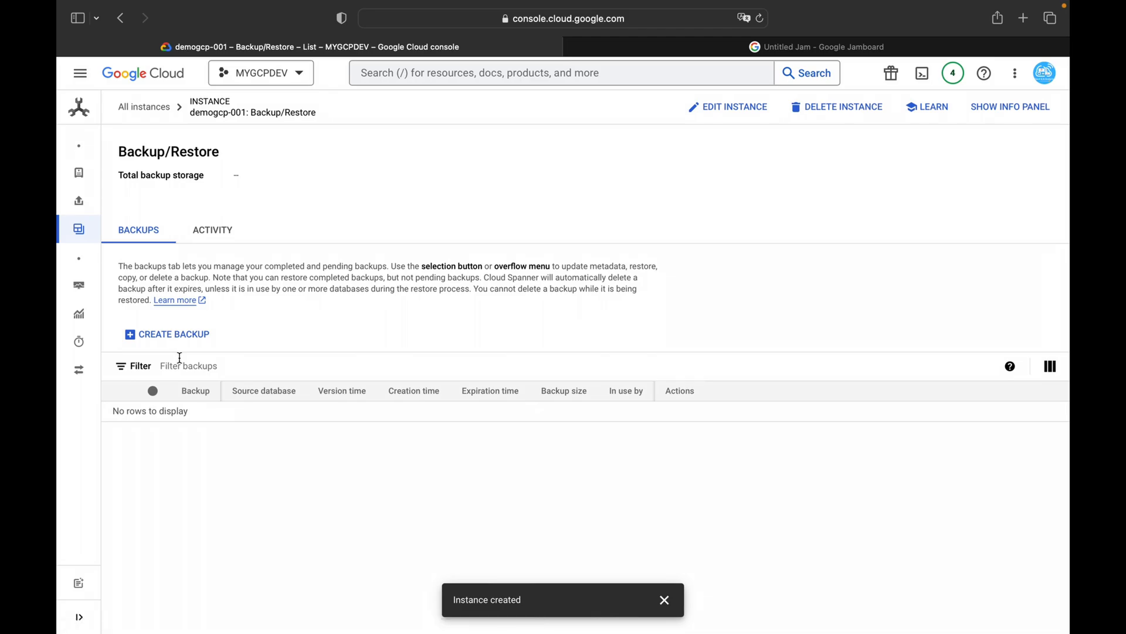
Open the instance's System insights and look through the utilization, latency and operations charts
{"action": "mouse_move", "coordinate": [88, 280]}
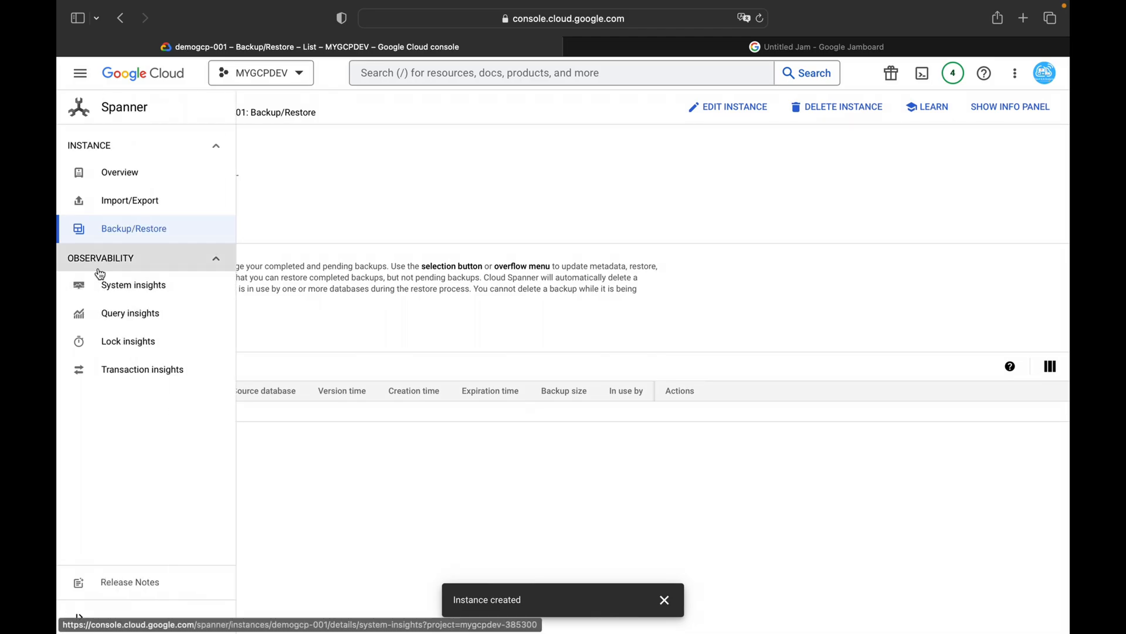
{"action": "left_click", "coordinate": [135, 286]}
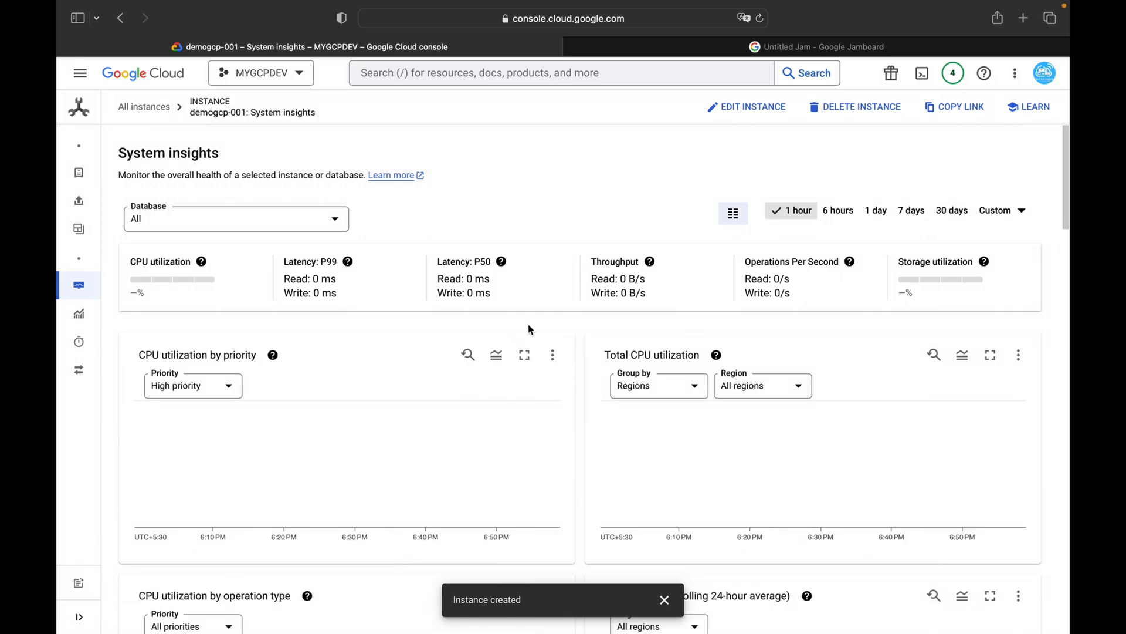
{"action": "scroll", "coordinate": [516, 329], "scroll_direction": "down", "scroll_amount": 8}
{"action": "scroll", "coordinate": [531, 317], "scroll_direction": "down", "scroll_amount": 8}
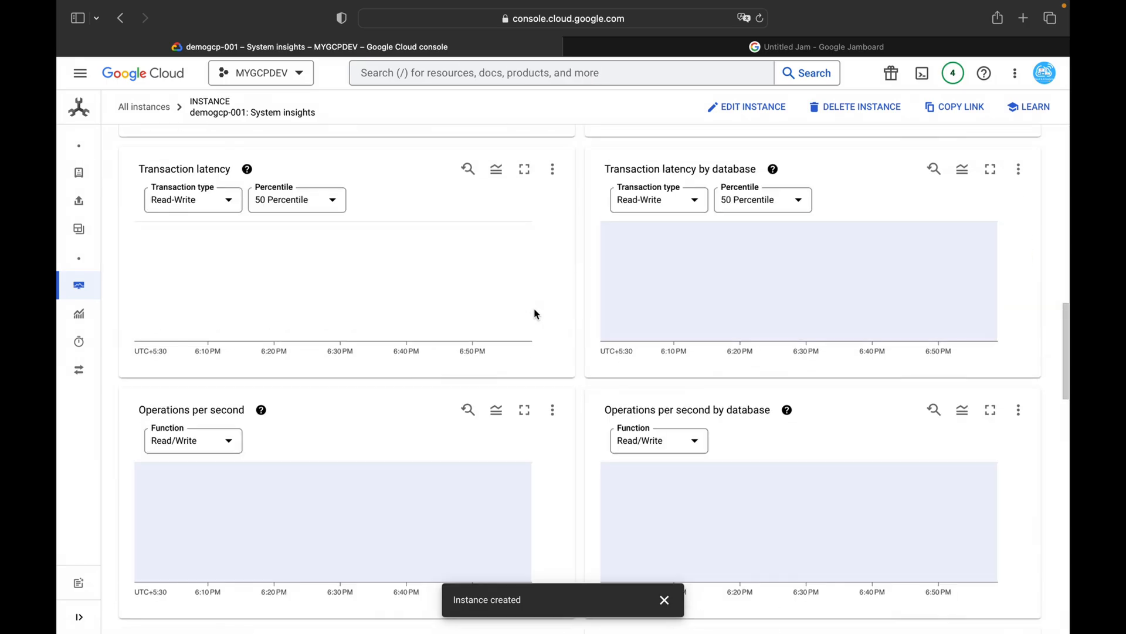
Look through the remaining System insights charts, then view the instance's Query insights and its database filter
{"action": "scroll", "coordinate": [535, 315], "scroll_direction": "up", "scroll_amount": 5}
{"action": "scroll", "coordinate": [535, 315], "scroll_direction": "up", "scroll_amount": 10}
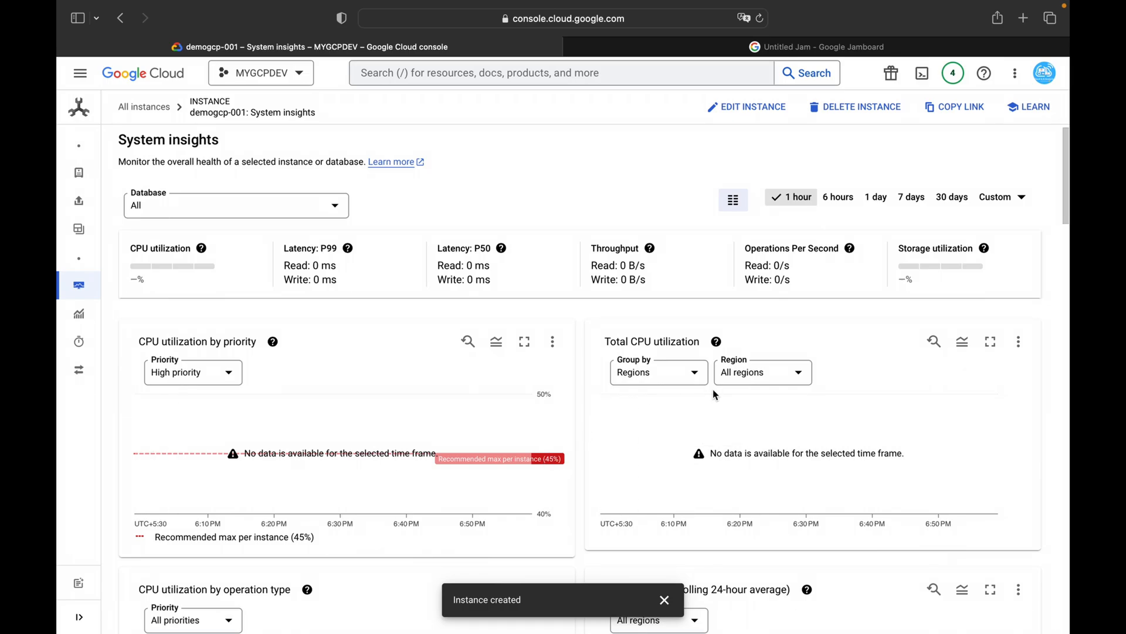
{"action": "scroll", "coordinate": [711, 391], "scroll_direction": "down", "scroll_amount": 15}
{"action": "scroll", "coordinate": [708, 393], "scroll_direction": "down", "scroll_amount": 2}
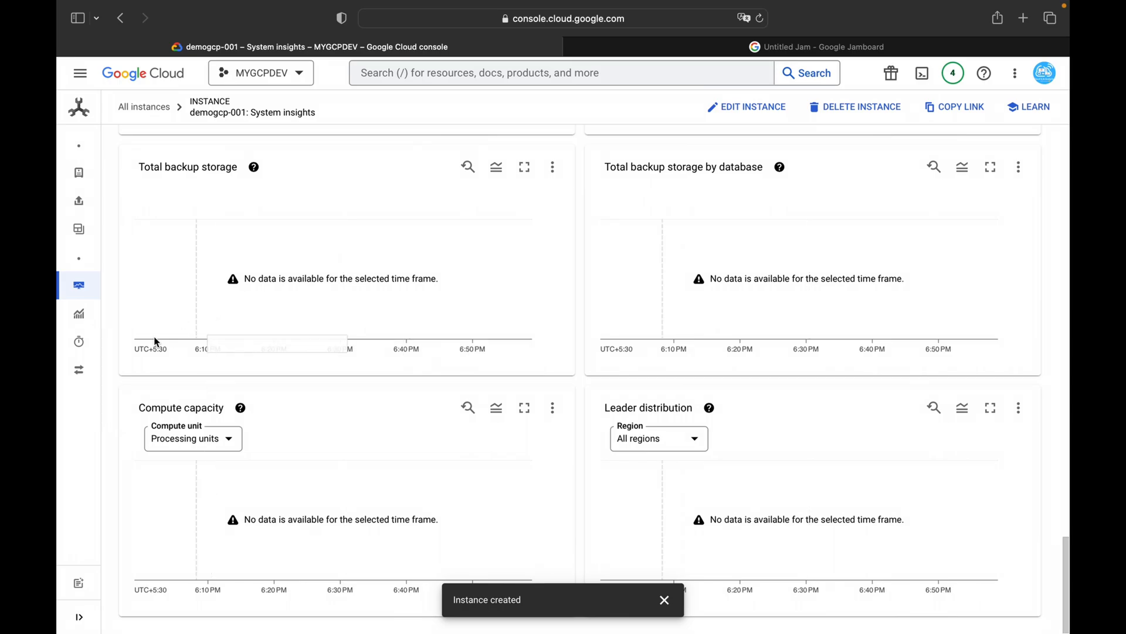
{"action": "left_click", "coordinate": [91, 323]}
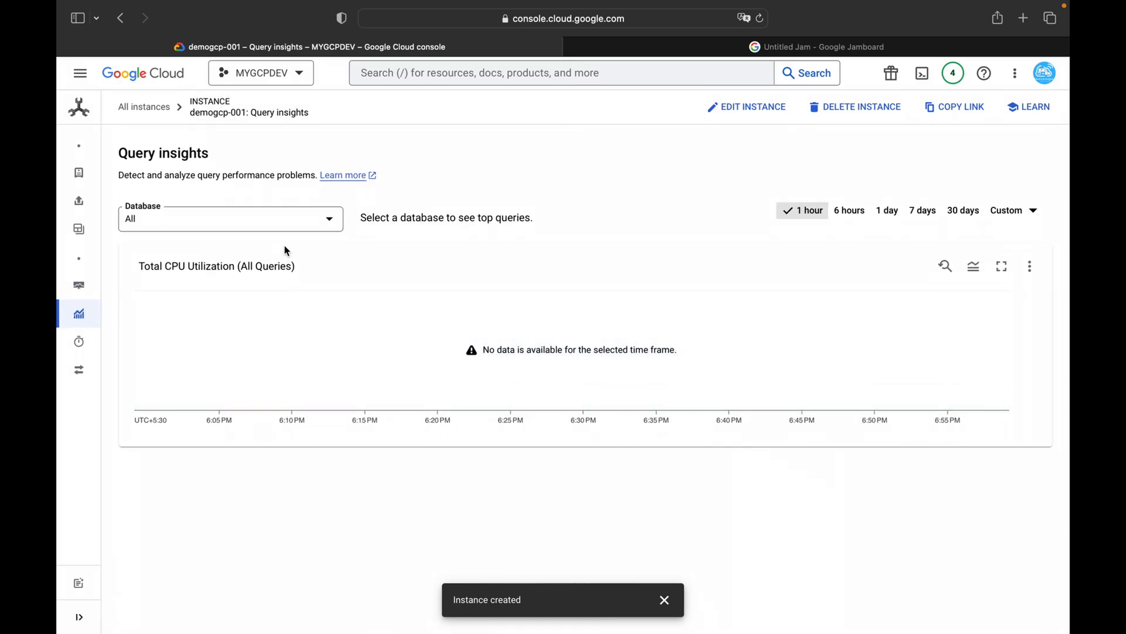
{"action": "left_click", "coordinate": [283, 229]}
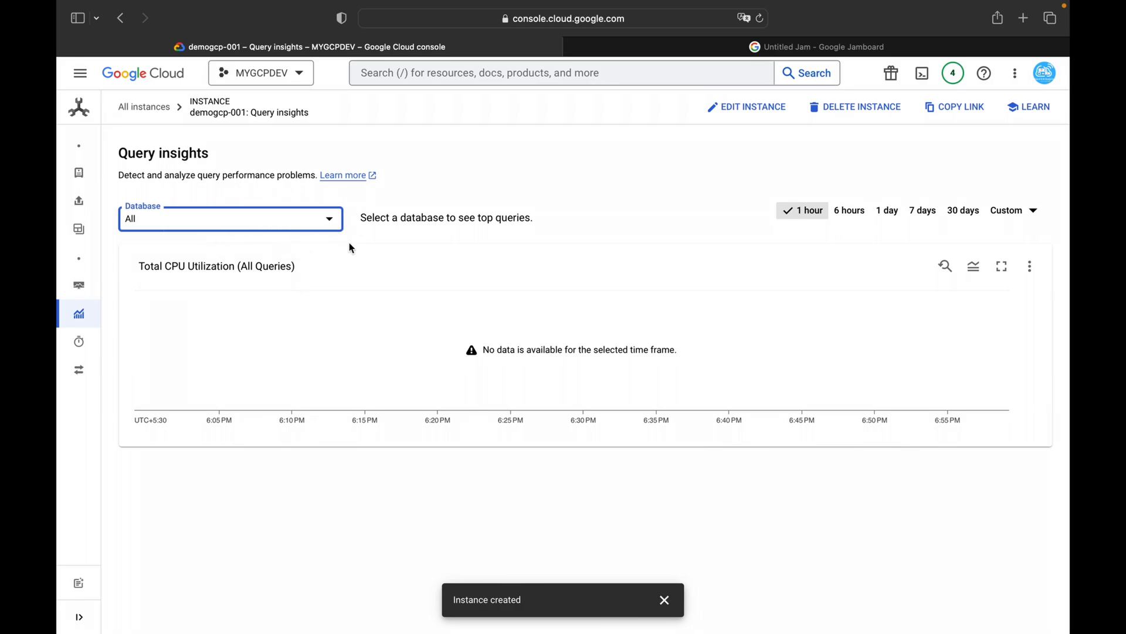
{"action": "mouse_move", "coordinate": [91, 347]}
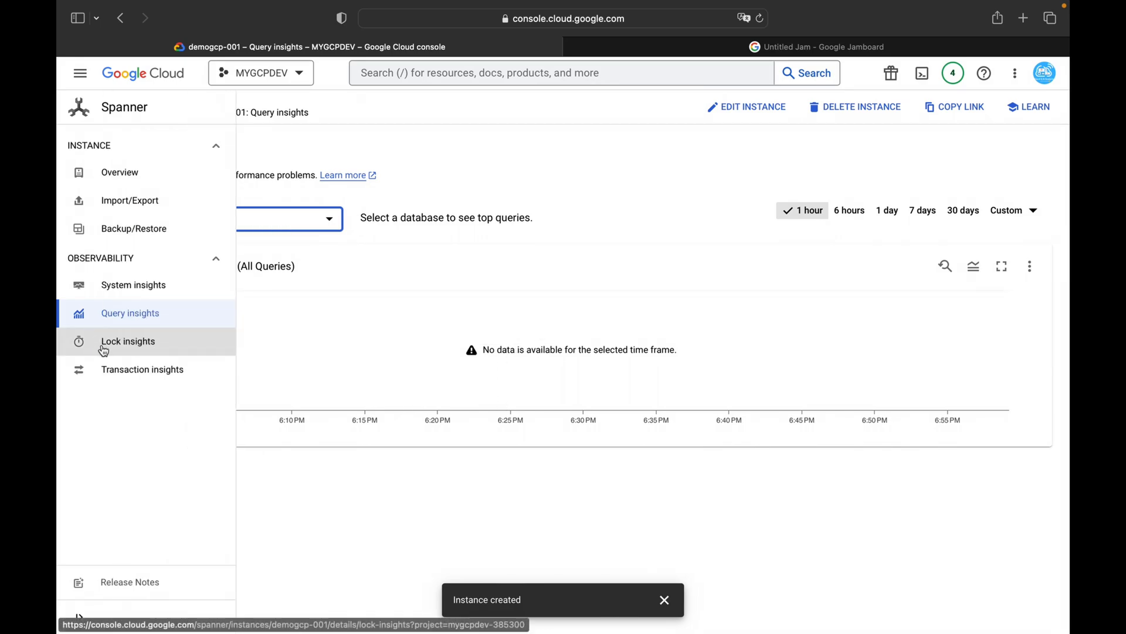
Return to the instance's overview and start a new database named hospital_db
{"action": "left_click", "coordinate": [130, 183]}
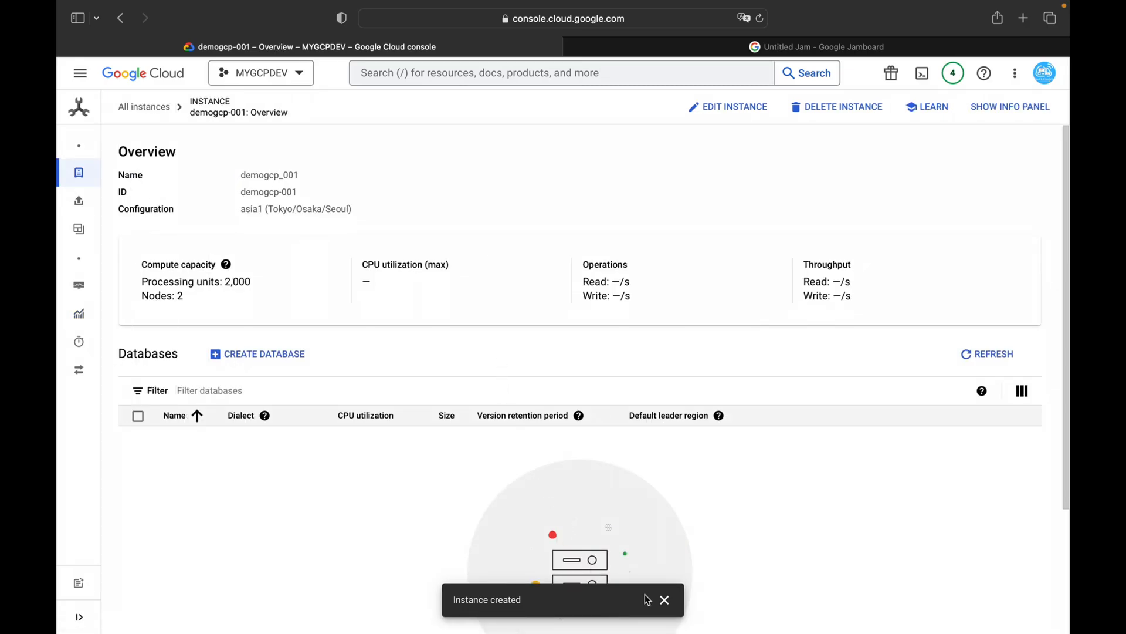
{"action": "left_click", "coordinate": [665, 599]}
{"action": "left_click", "coordinate": [256, 354]}
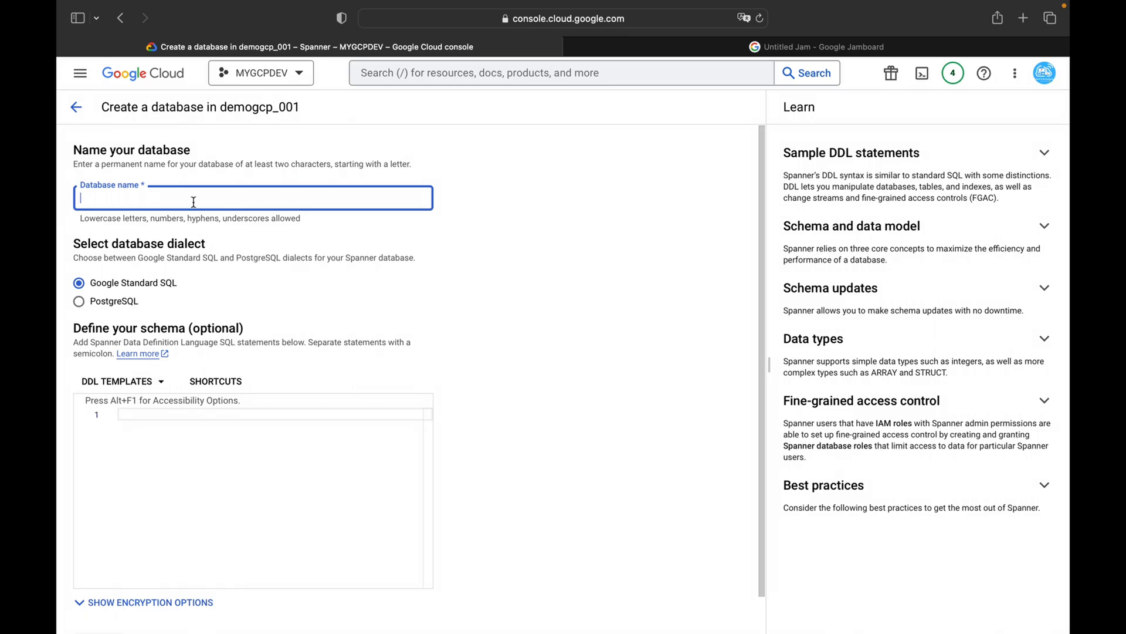
{"action": "type", "text": "hospital_db"}
{"action": "left_click", "coordinate": [515, 193]}
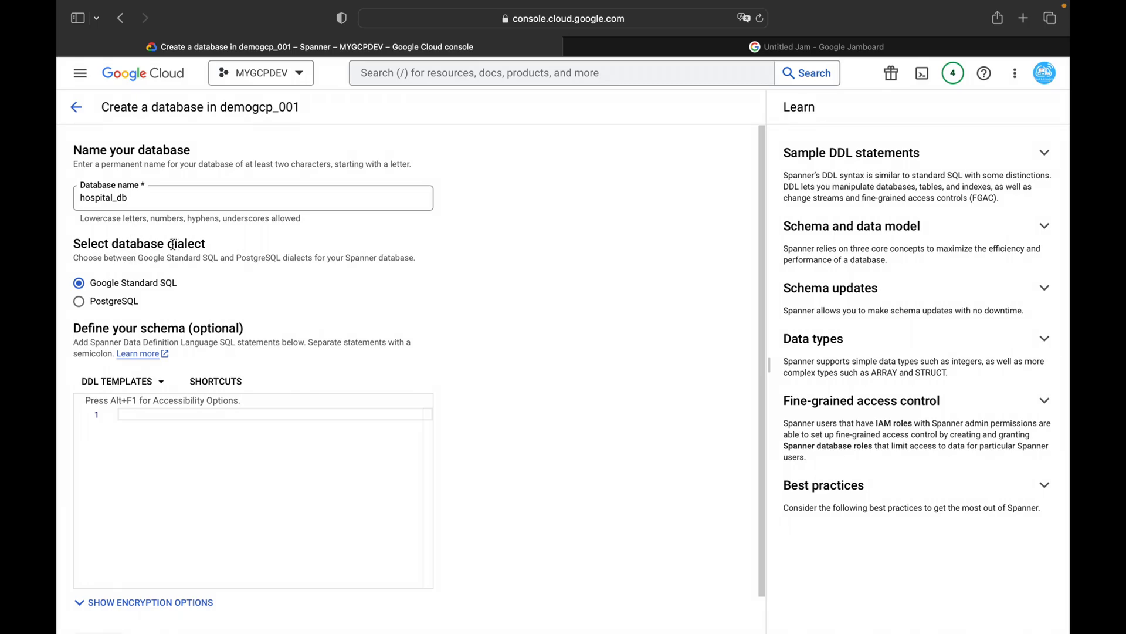
Try the PostgreSQL database dialect and switch back to Google Standard SQL
{"action": "left_click_drag", "start_coordinate": [139, 258], "coordinate": [217, 259]}
{"action": "left_click", "coordinate": [113, 306]}
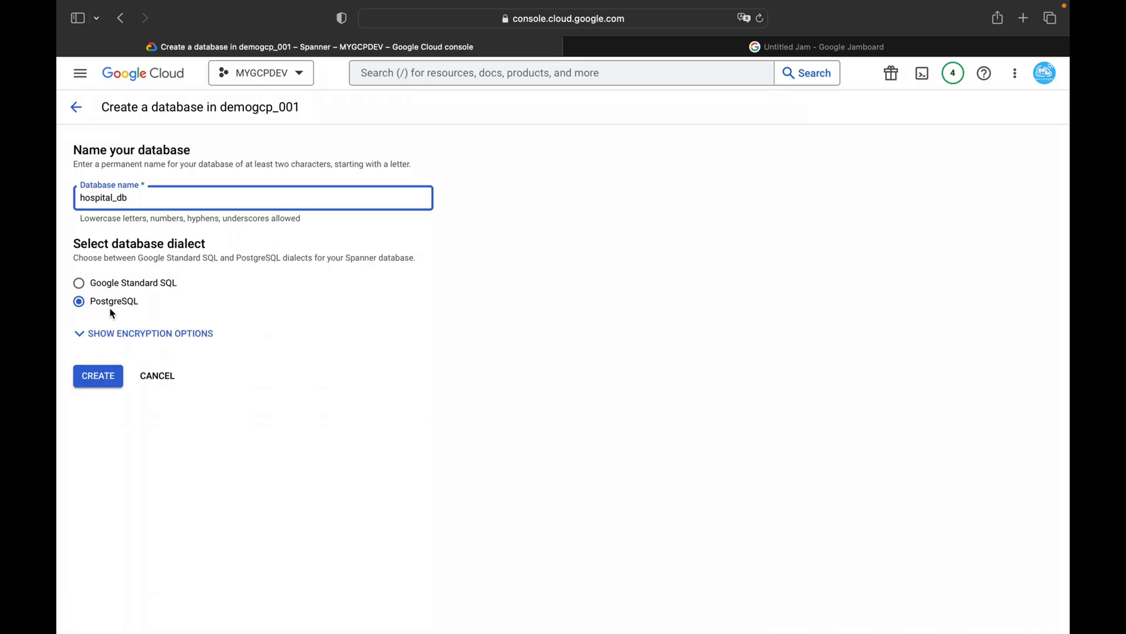
{"action": "left_click", "coordinate": [122, 287]}
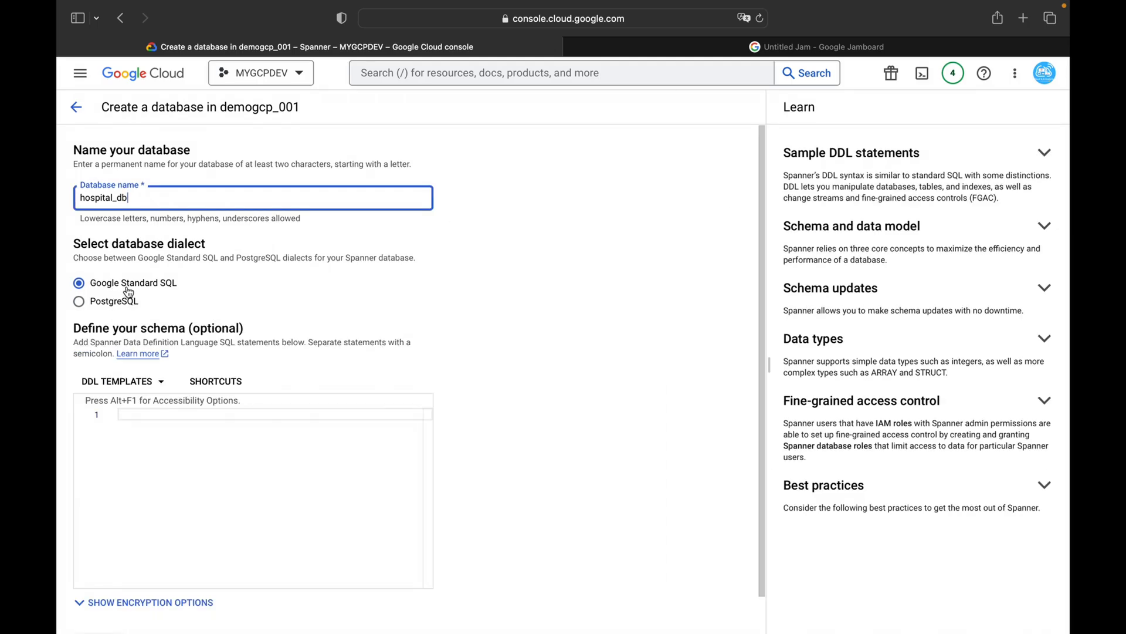
Read through the Sample DDL statements in the Learn material and collapse them again
{"action": "left_click", "coordinate": [1024, 162]}
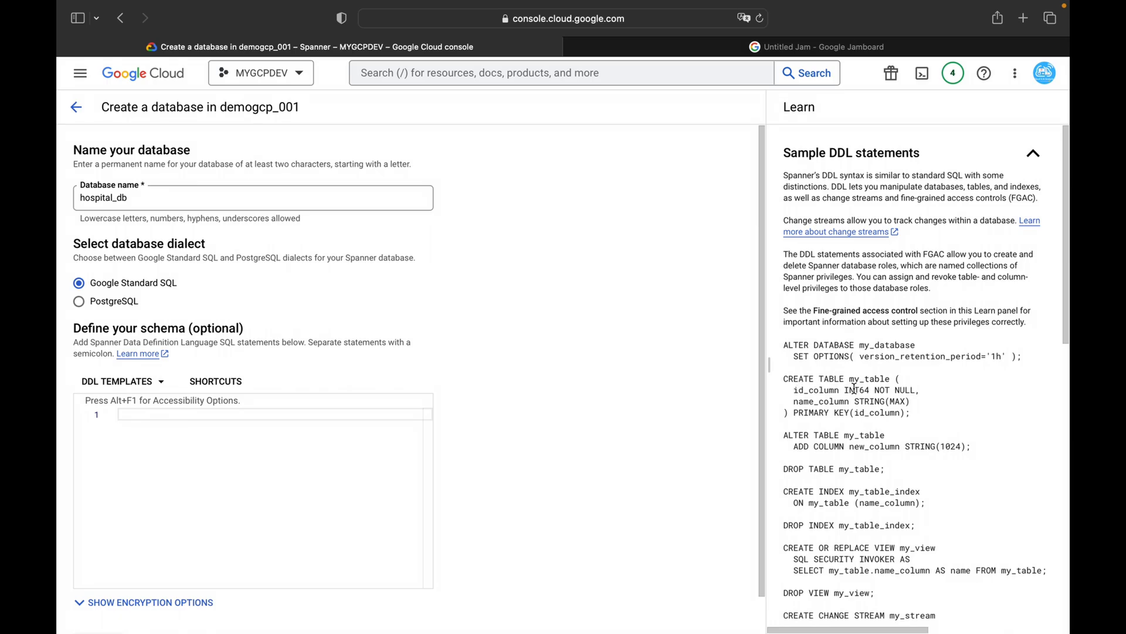
{"action": "scroll", "coordinate": [854, 387], "scroll_direction": "down", "scroll_amount": 3}
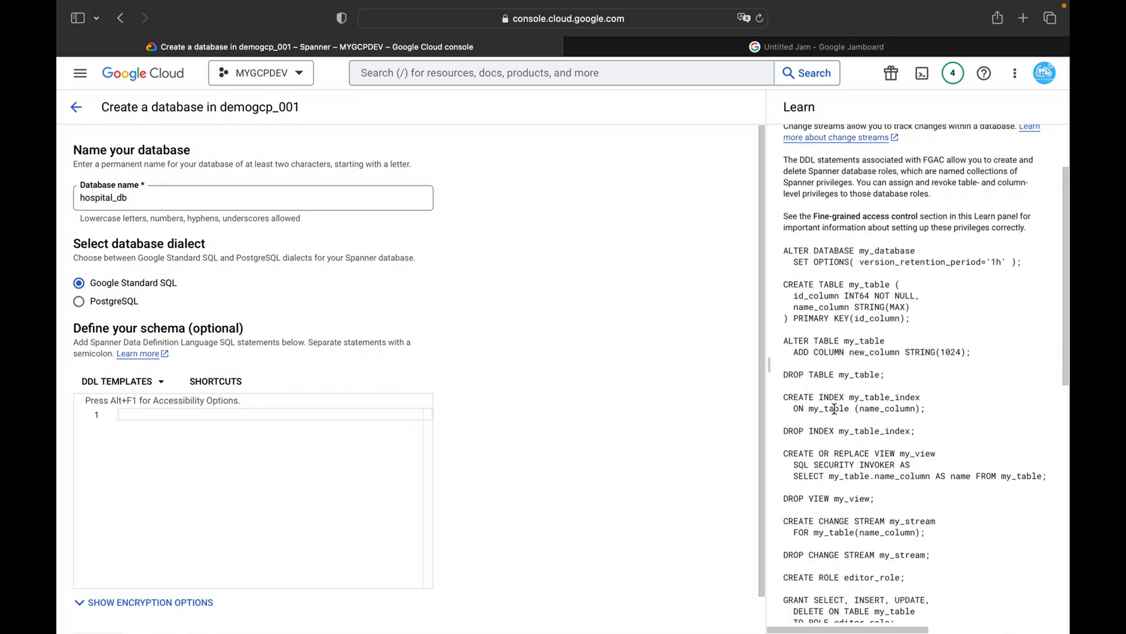
{"action": "scroll", "coordinate": [828, 444], "scroll_direction": "down", "scroll_amount": 7}
{"action": "scroll", "coordinate": [878, 381], "scroll_direction": "down", "scroll_amount": 1}
{"action": "scroll", "coordinate": [898, 343], "scroll_direction": "up", "scroll_amount": 10}
{"action": "left_click", "coordinate": [1032, 154]}
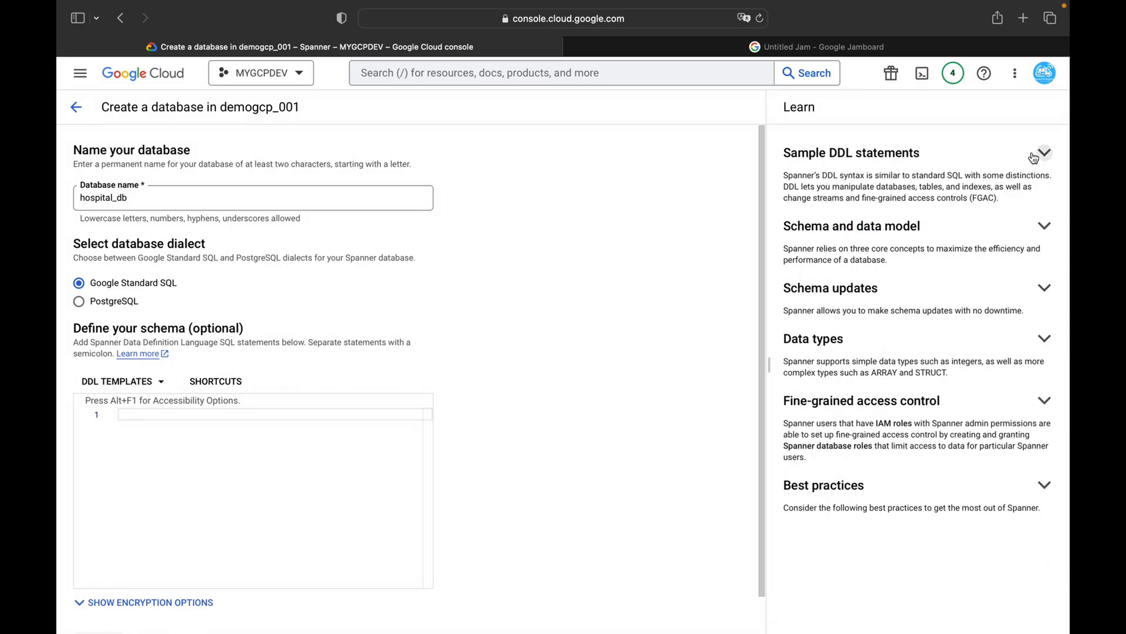
Read the Learn sections on the schema and data model, including table interleaving, and on schema updates
{"action": "left_click", "coordinate": [893, 234]}
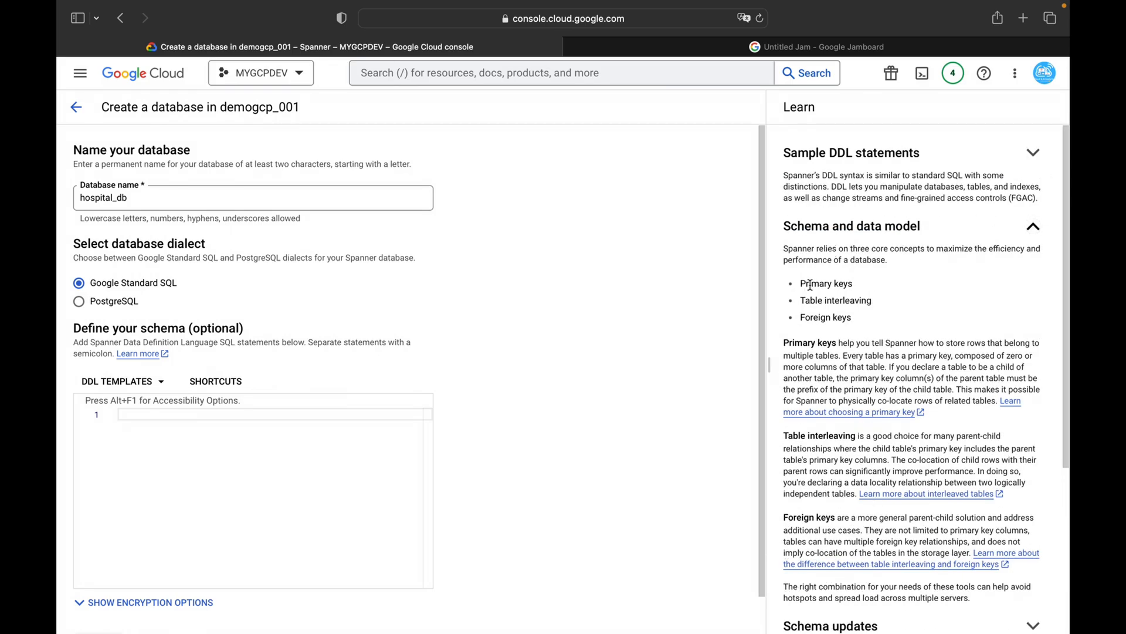
{"action": "left_click_drag", "start_coordinate": [876, 302], "coordinate": [806, 300]}
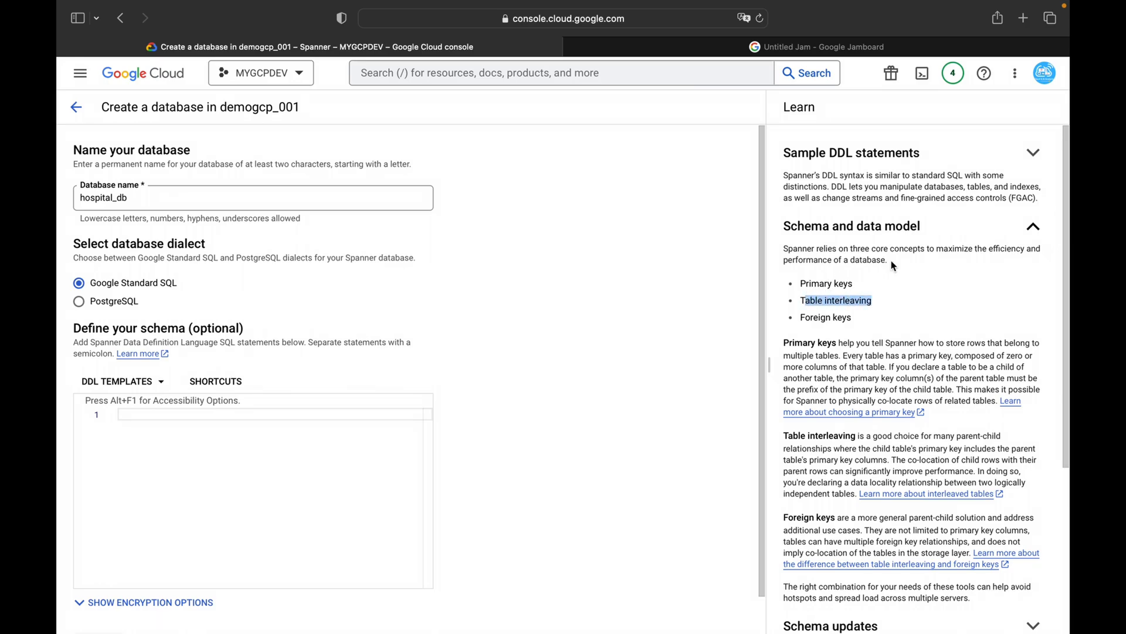
{"action": "left_click", "coordinate": [1033, 226]}
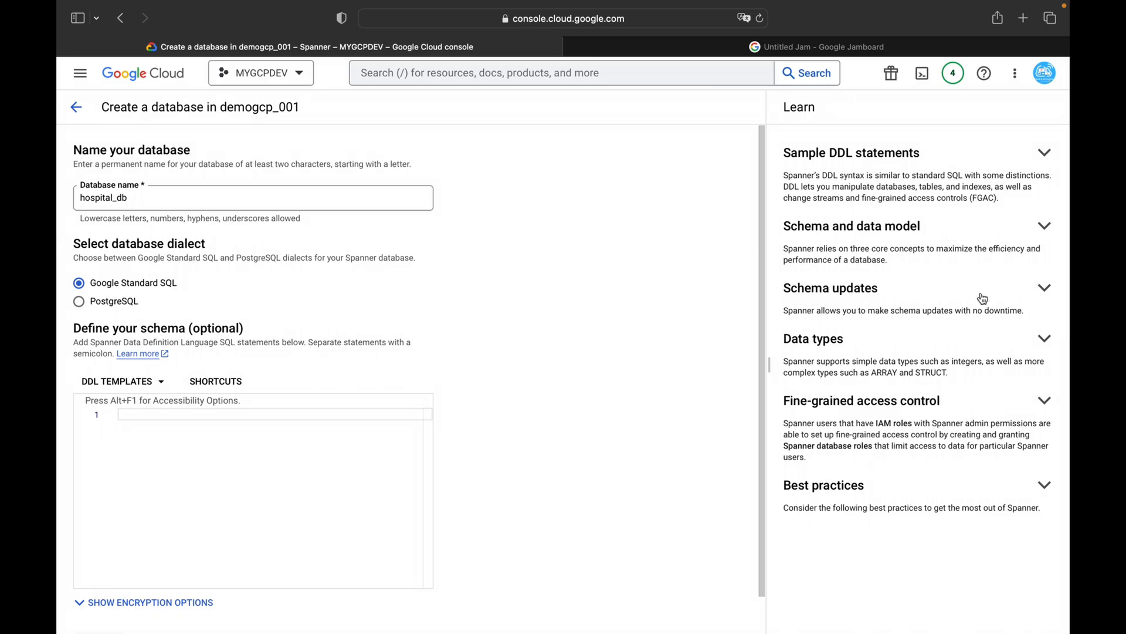
{"action": "left_click", "coordinate": [1038, 297]}
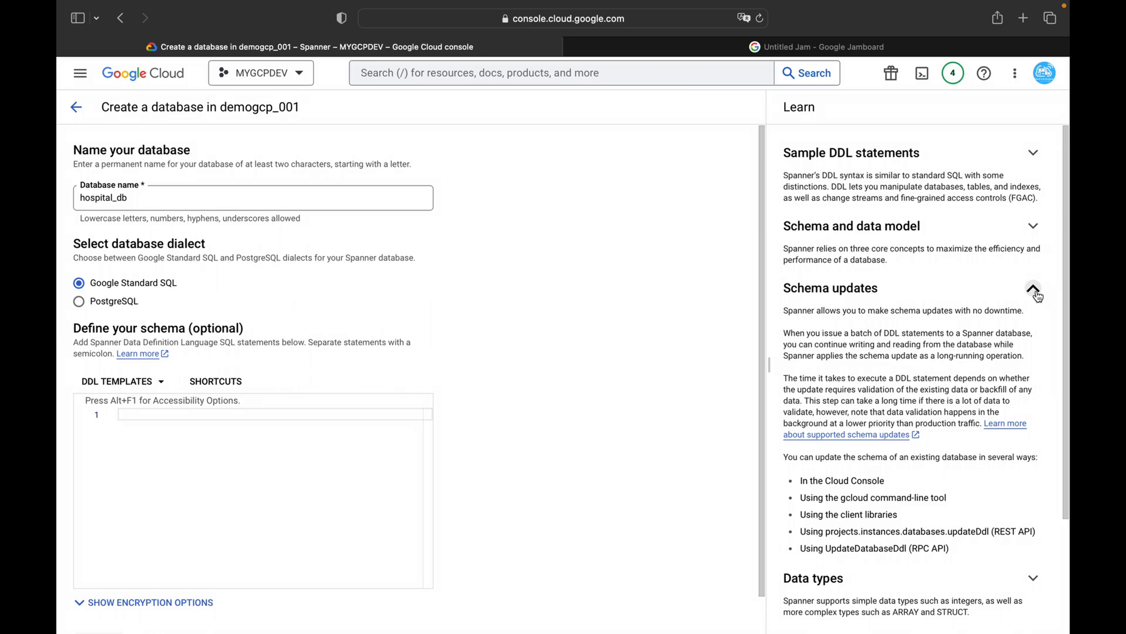
{"action": "left_click", "coordinate": [1034, 289]}
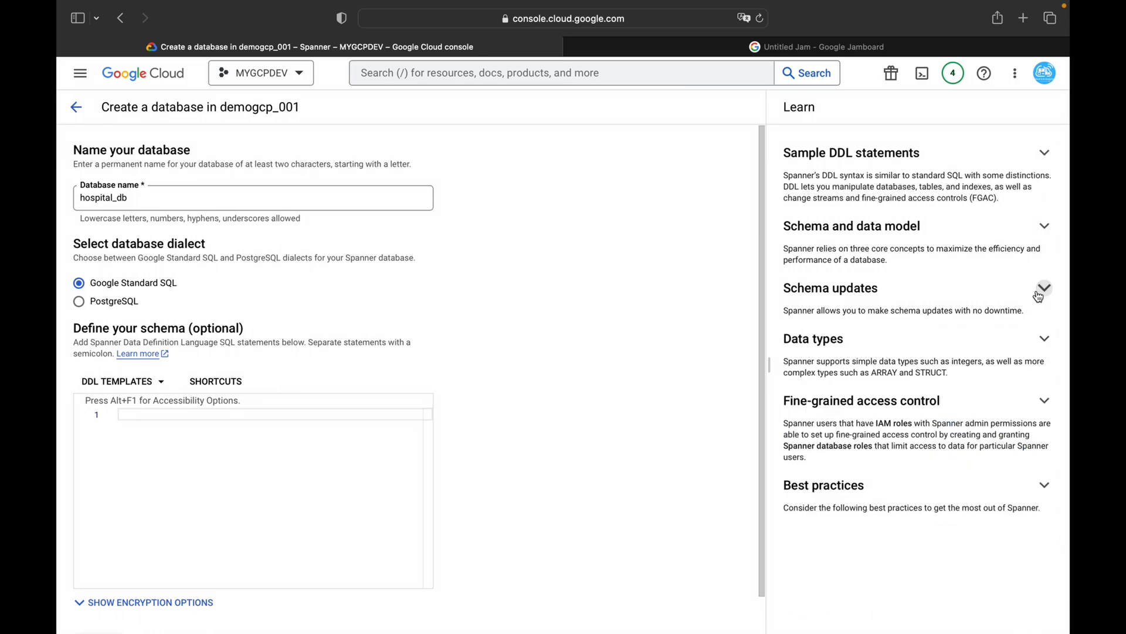
Examine the list of supported Spanner data types in the Learn material
{"action": "left_click", "coordinate": [1034, 333]}
{"action": "scroll", "coordinate": [918, 336], "scroll_direction": "down", "scroll_amount": 4}
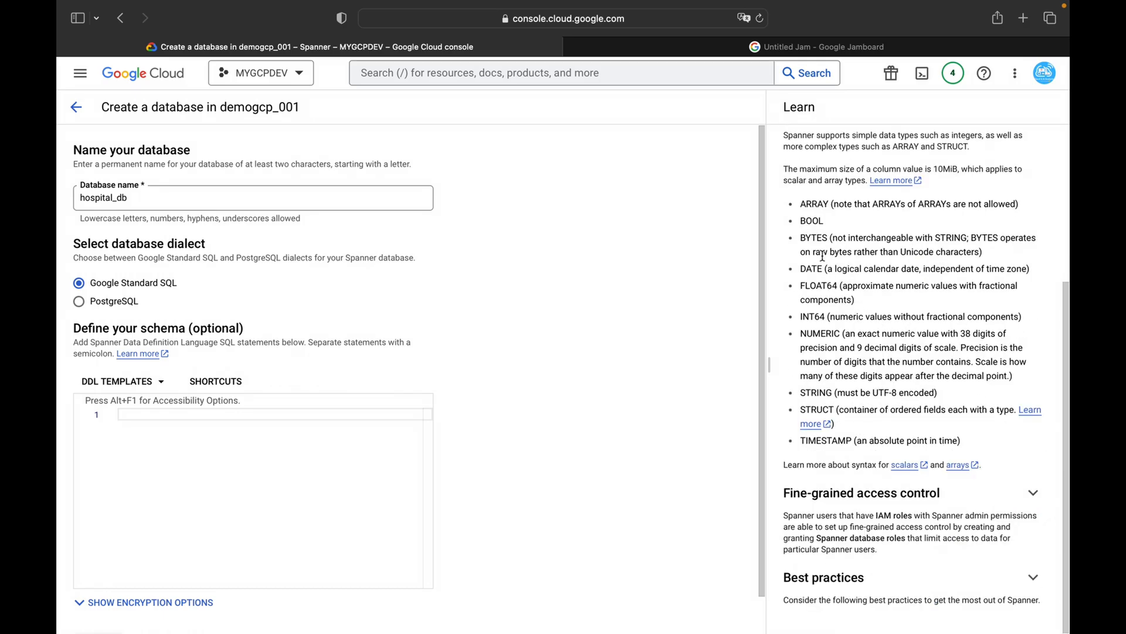
{"action": "left_click_drag", "start_coordinate": [800, 206], "coordinate": [965, 463]}
{"action": "scroll", "coordinate": [980, 200], "scroll_direction": "up", "scroll_amount": 1}
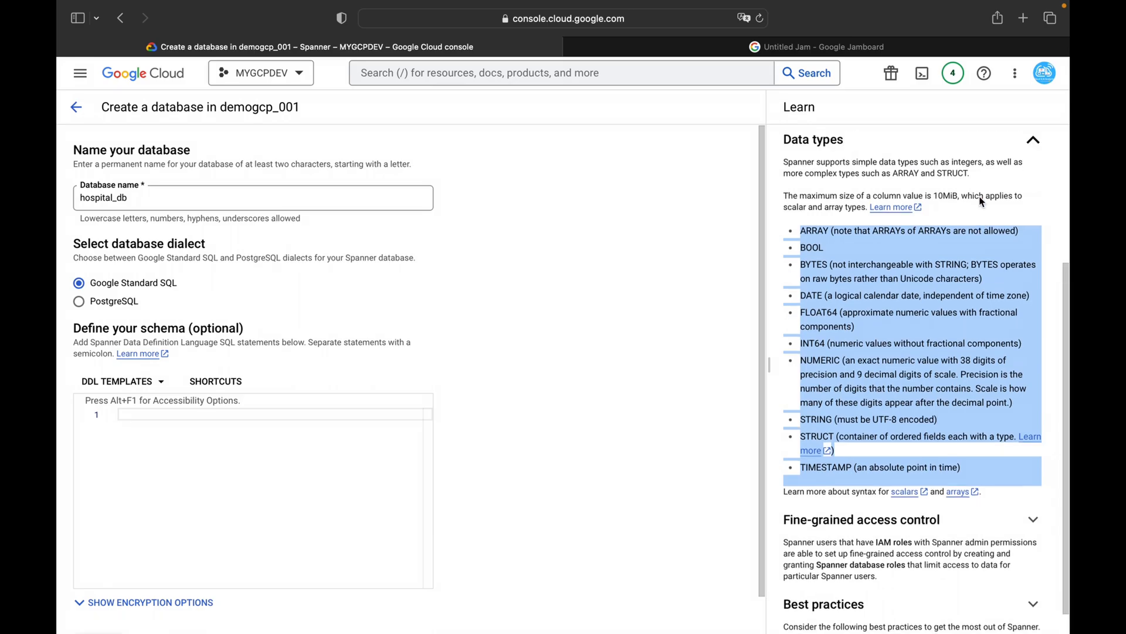
{"action": "left_click", "coordinate": [1019, 141]}
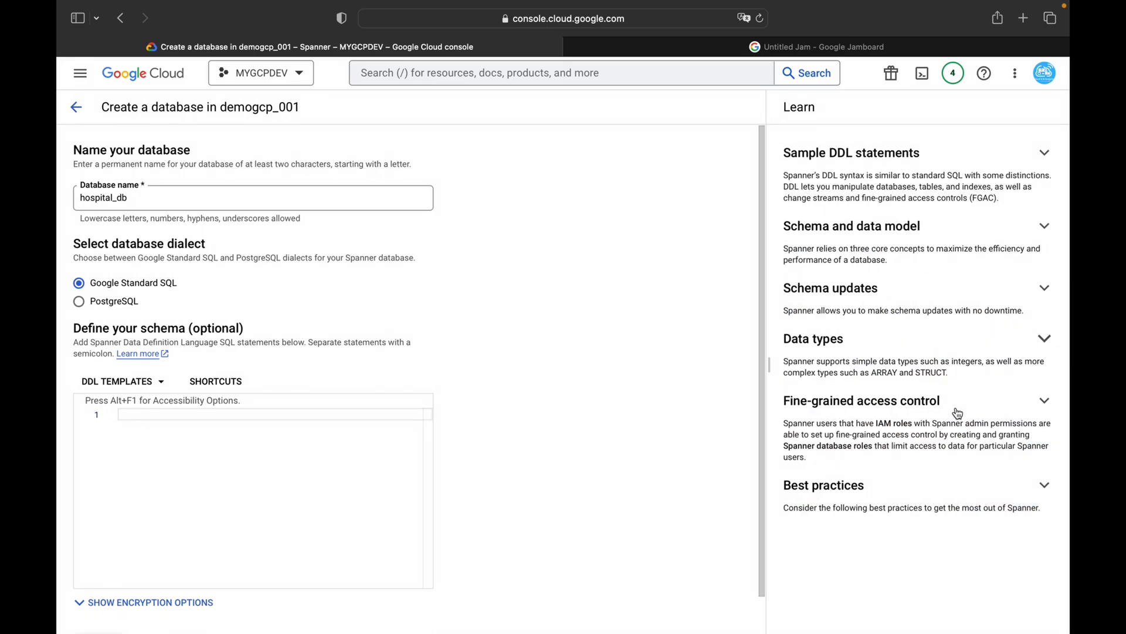
Read the Best practices for the schema, data model and schema updates
{"action": "left_click", "coordinate": [1049, 486]}
{"action": "scroll", "coordinate": [937, 490], "scroll_direction": "down", "scroll_amount": 10}
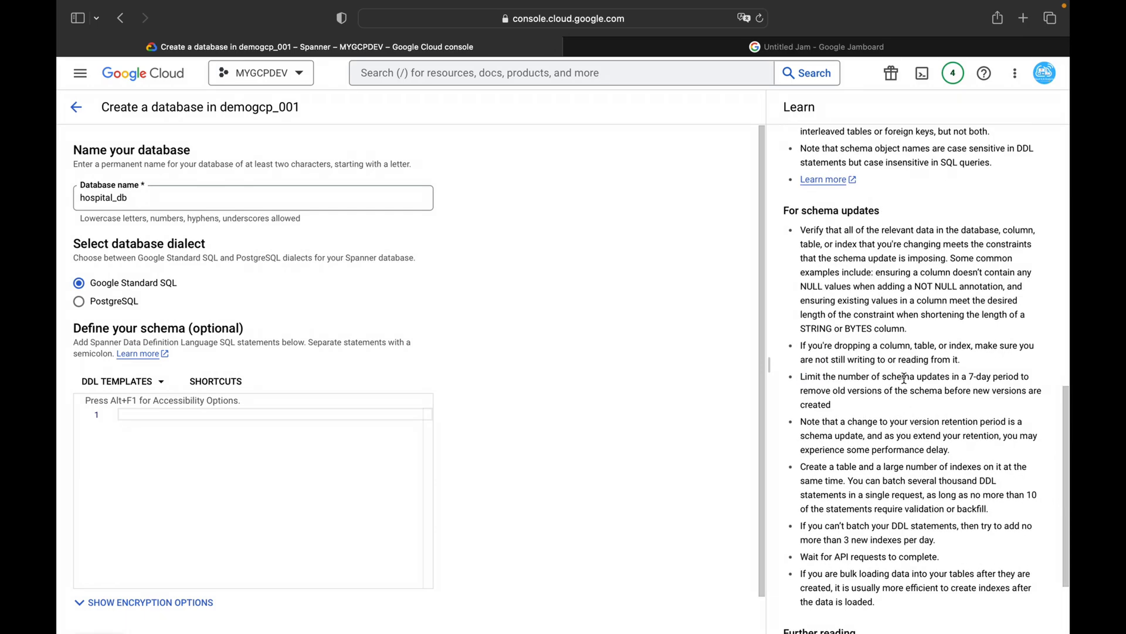
{"action": "scroll", "coordinate": [904, 378], "scroll_direction": "up", "scroll_amount": 10}
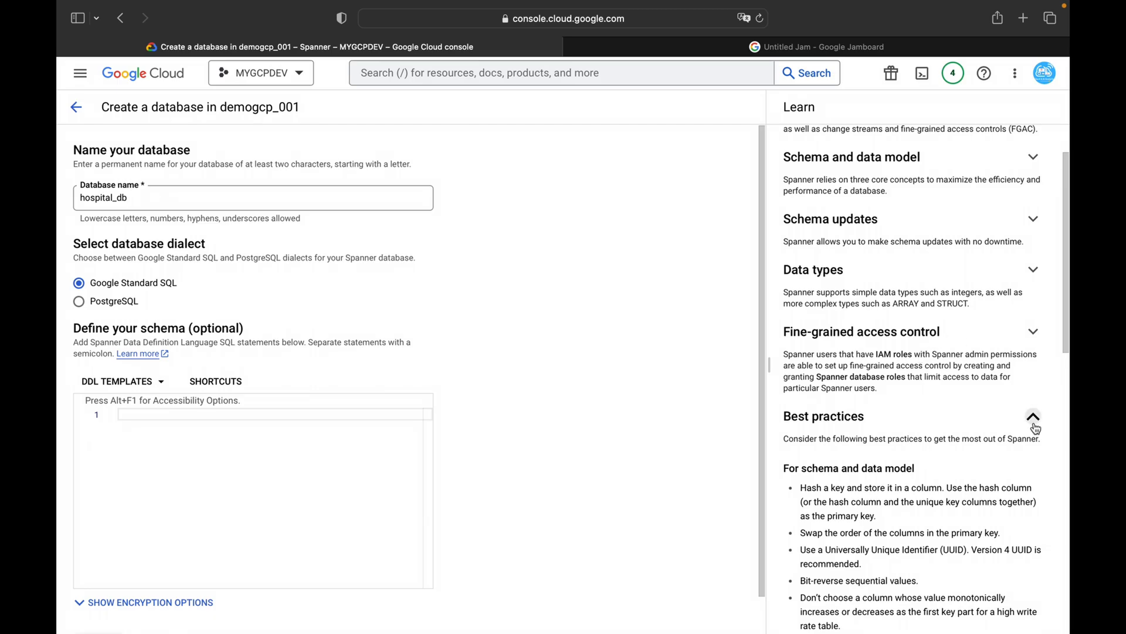
{"action": "left_click", "coordinate": [1033, 416]}
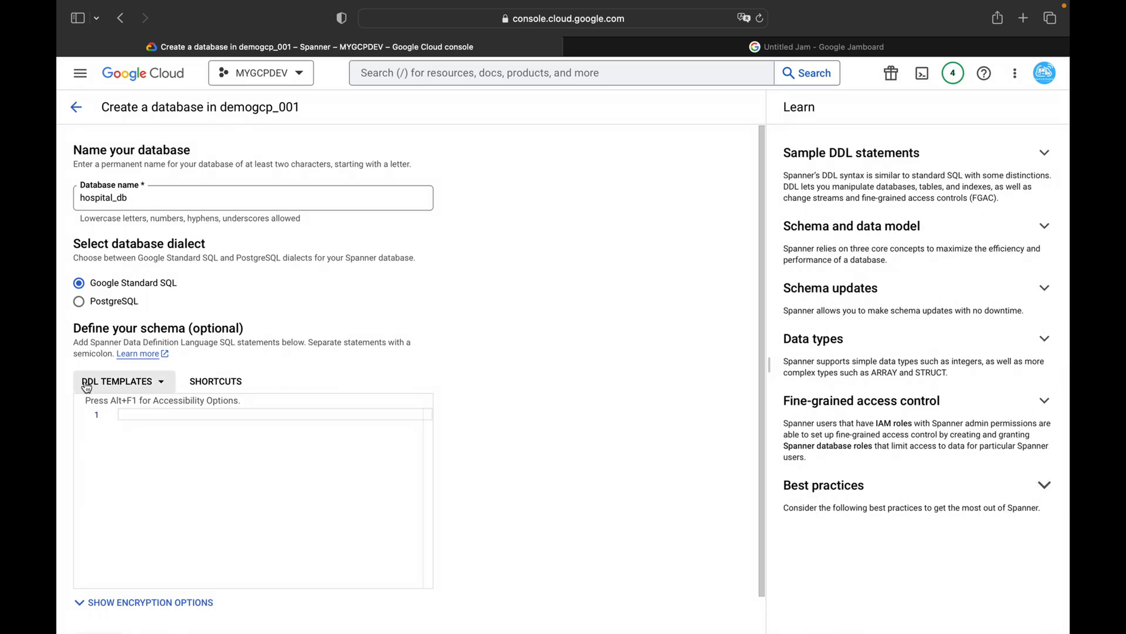
Browse the DDL template categories and insert the create-table template into the schema editor
{"action": "left_click", "coordinate": [114, 383]}
{"action": "mouse_move", "coordinate": [113, 405]}
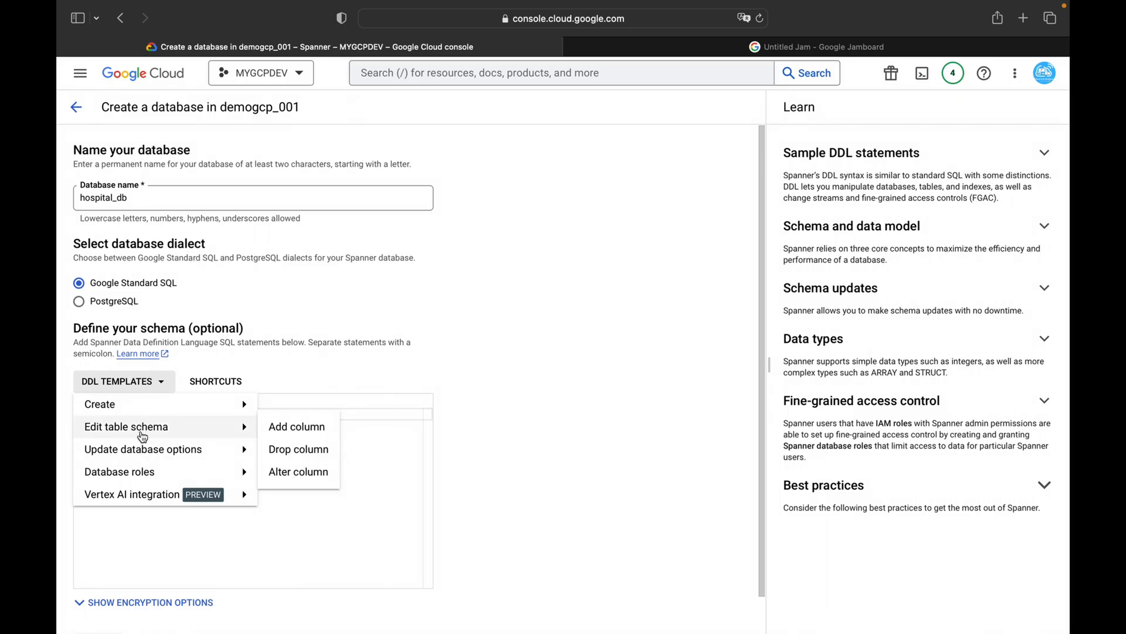
{"action": "mouse_move", "coordinate": [141, 454]}
{"action": "mouse_move", "coordinate": [139, 475]}
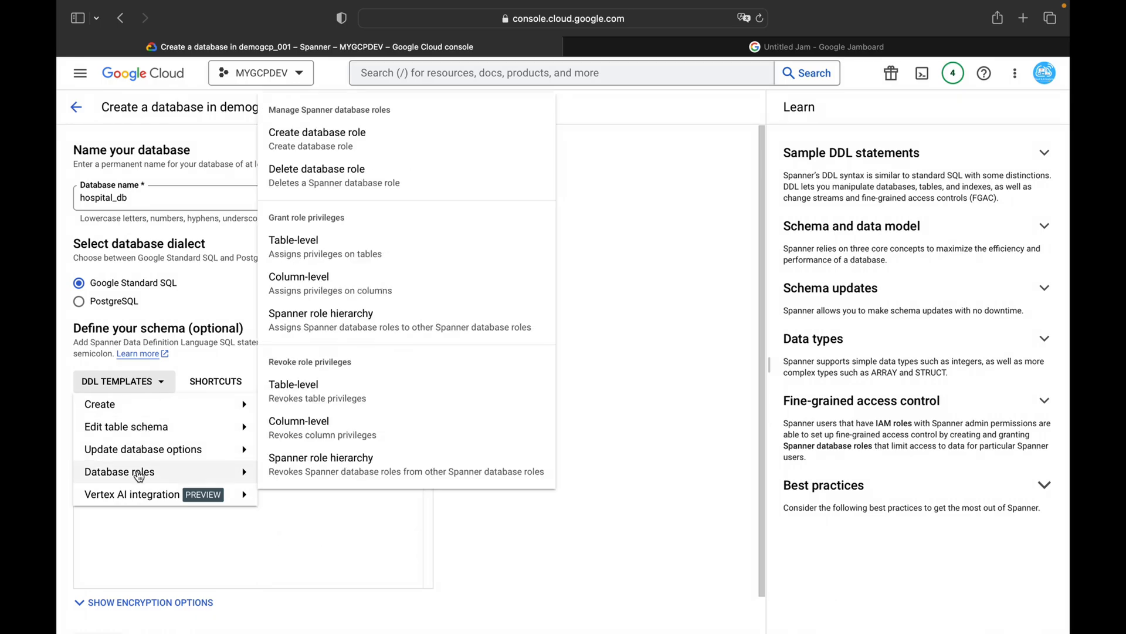
{"action": "mouse_move", "coordinate": [140, 496]}
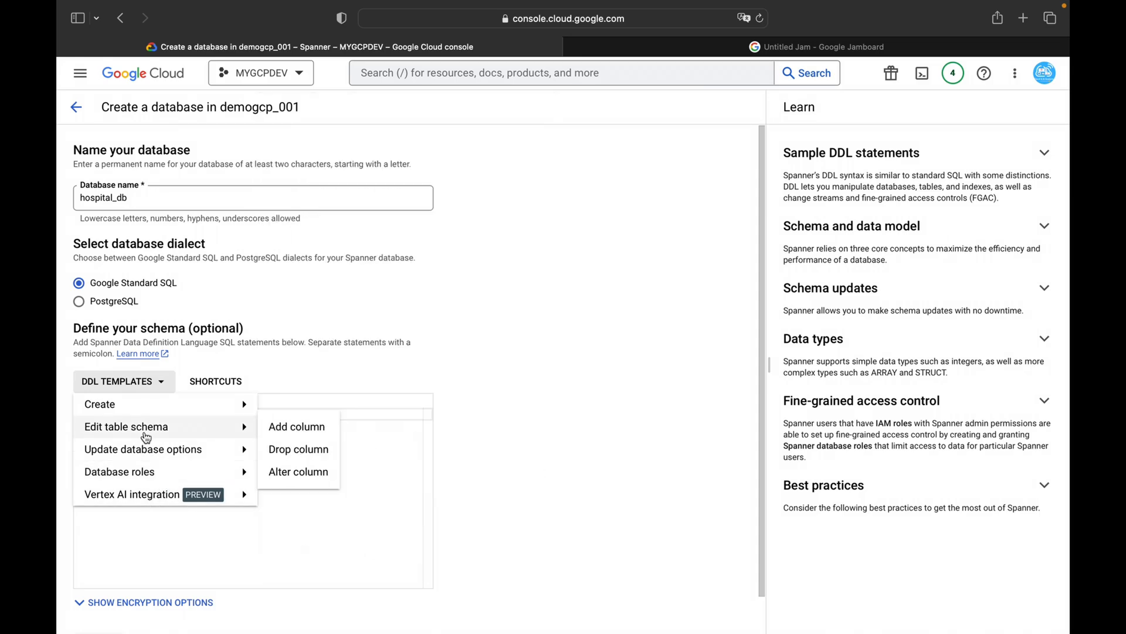
{"action": "left_click", "coordinate": [292, 406]}
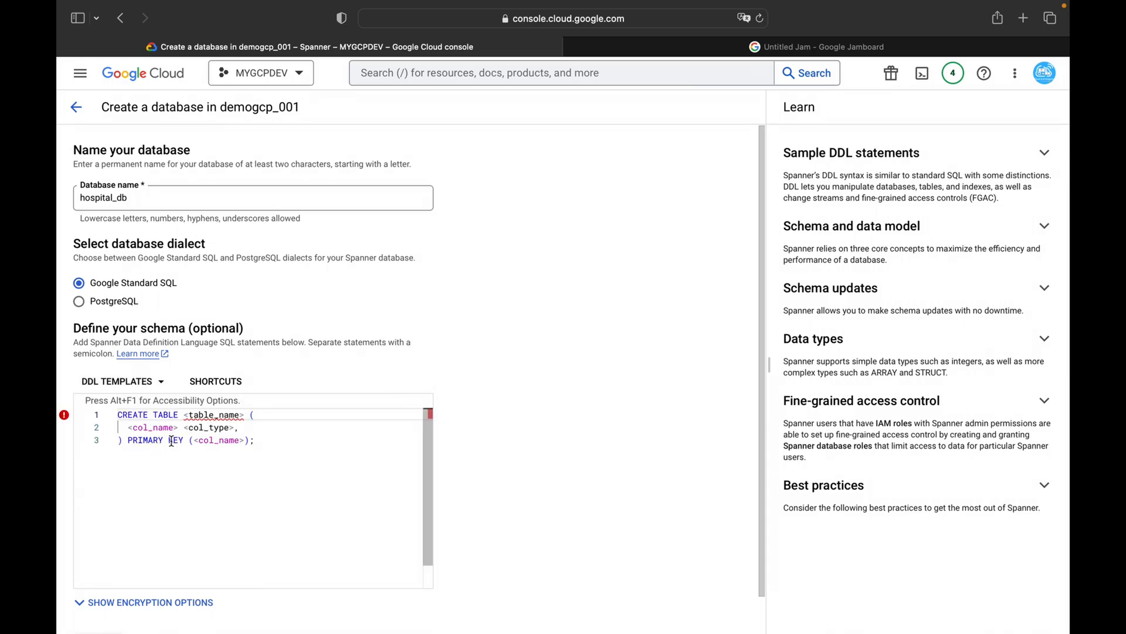
{"action": "mouse_move", "coordinate": [203, 420]}
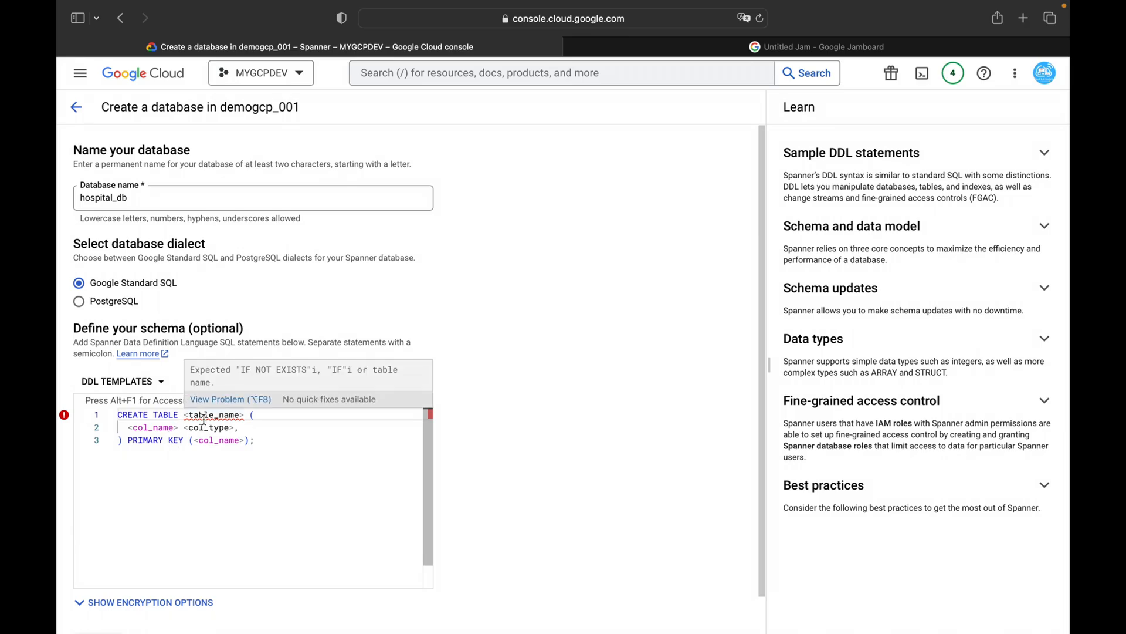
Switch to demo.txt in Visual Studio Code and copy the complete CREATE TABLE Patient statement
{"action": "key", "text": "super+Tab"}
{"action": "key", "text": "super+Tab"}
{"action": "key", "text": "super+Tab"}
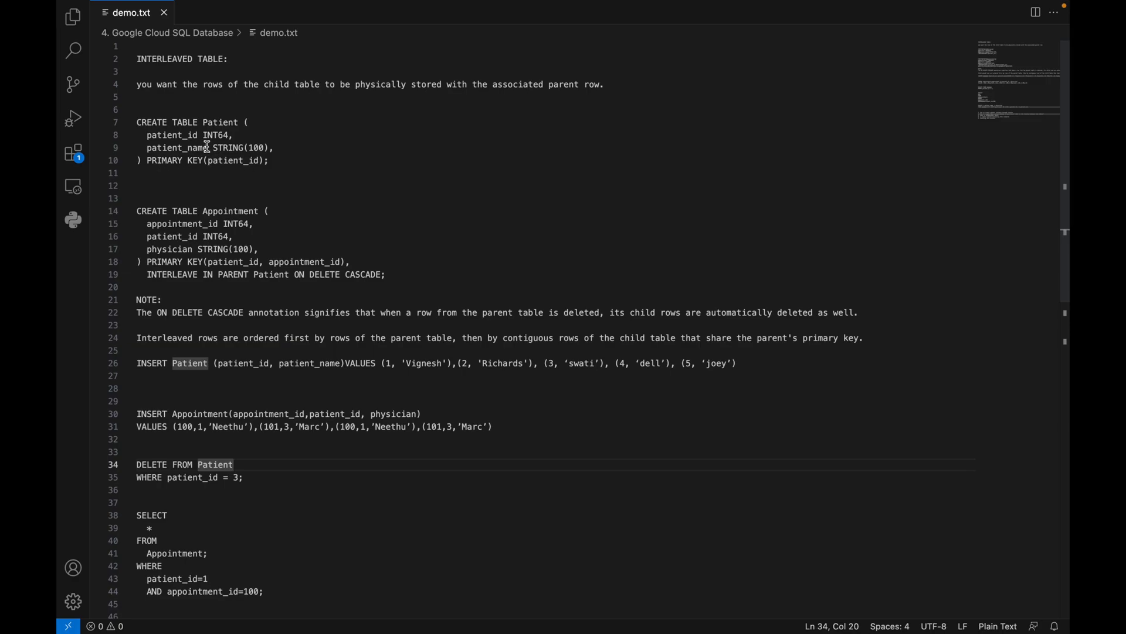
{"action": "left_click", "coordinate": [219, 122]}
{"action": "left_click_drag", "start_coordinate": [175, 135], "coordinate": [228, 136]}
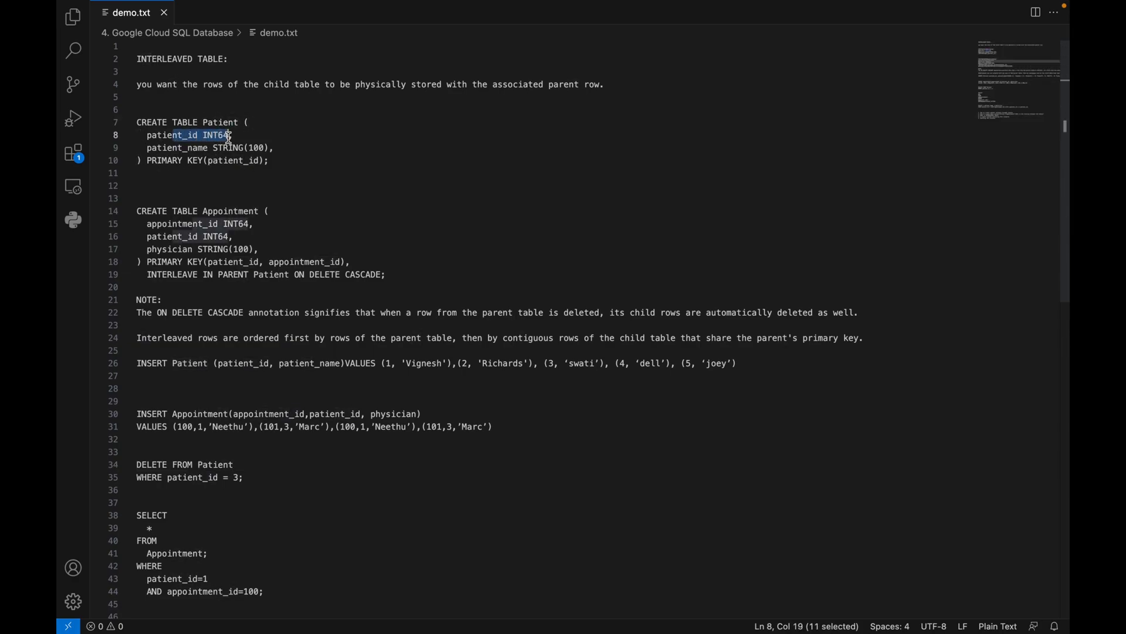
{"action": "left_click_drag", "start_coordinate": [290, 161], "coordinate": [136, 124]}
{"action": "key", "text": "super+c"}
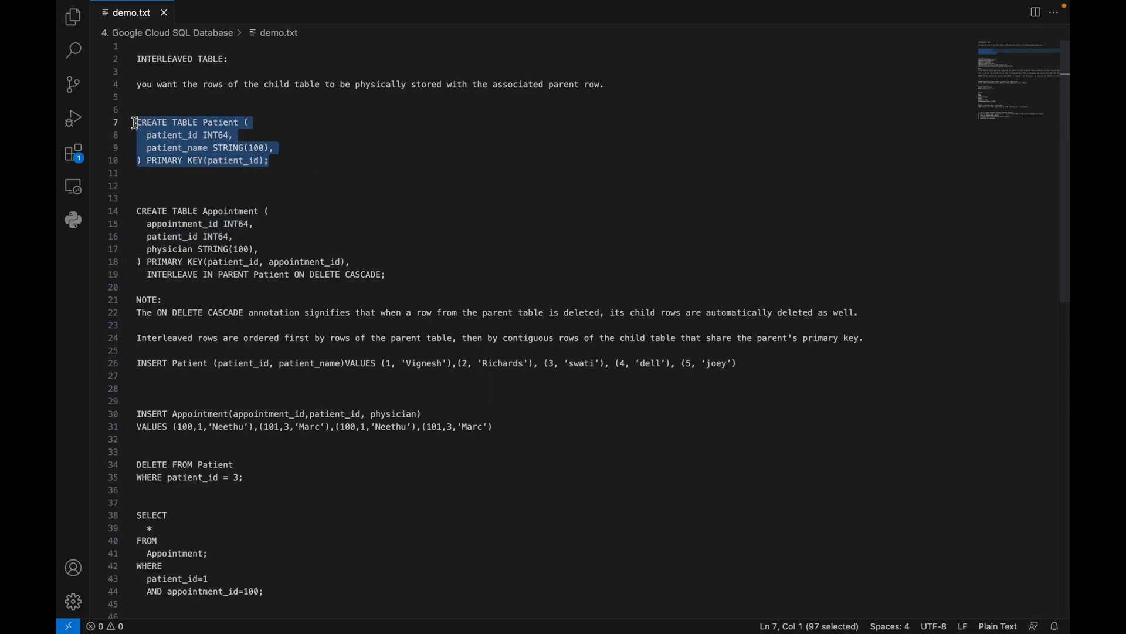
Back in the Google Cloud console, replace the schema template with the copied Patient table statement: patient_id INT64, patient_name STRING(100), primary key patient_id
{"action": "key", "text": "super+Tab"}
{"action": "left_click", "coordinate": [268, 440]}
{"action": "key", "text": "super+a"}
{"action": "key", "text": "super+v"}
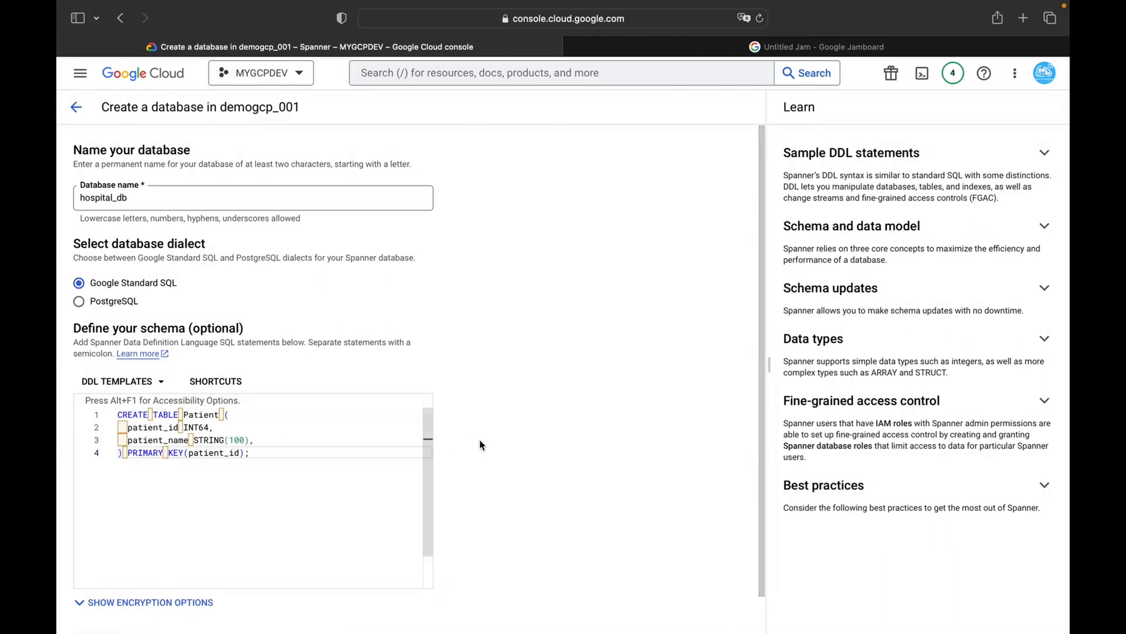
Show the encryption options, keep the Google-managed encryption key and create the hospital_db database
{"action": "scroll", "coordinate": [351, 395], "scroll_direction": "down", "scroll_amount": 3}
{"action": "left_click", "coordinate": [192, 579]}
{"action": "scroll", "coordinate": [228, 548], "scroll_direction": "down", "scroll_amount": 2}
{"action": "scroll", "coordinate": [591, 432], "scroll_direction": "down", "scroll_amount": 2}
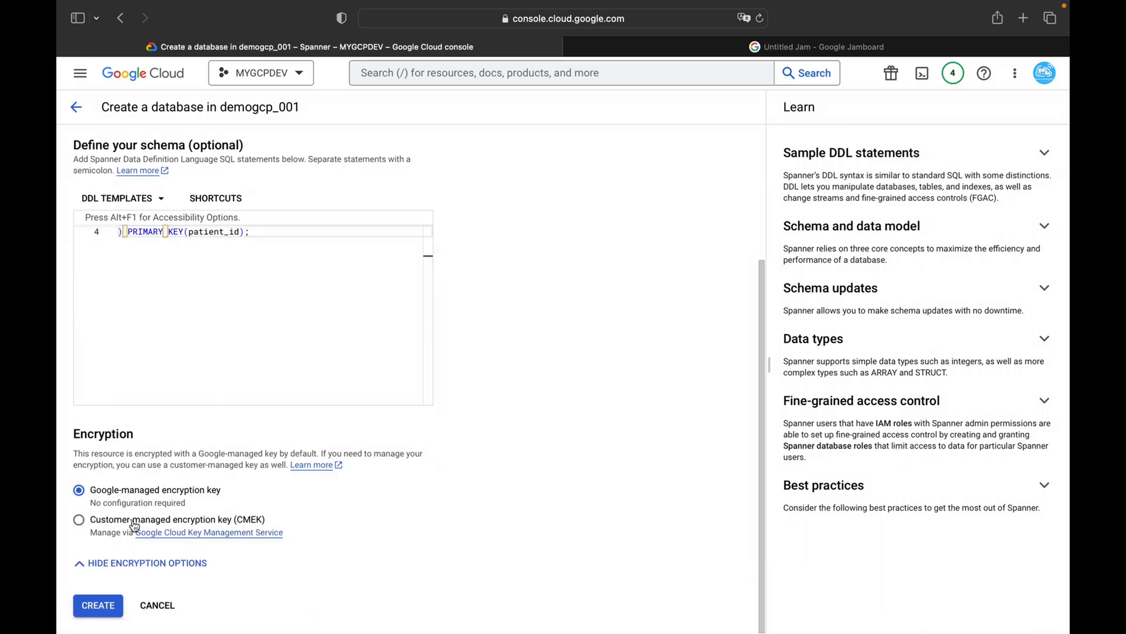
{"action": "left_click", "coordinate": [108, 606]}
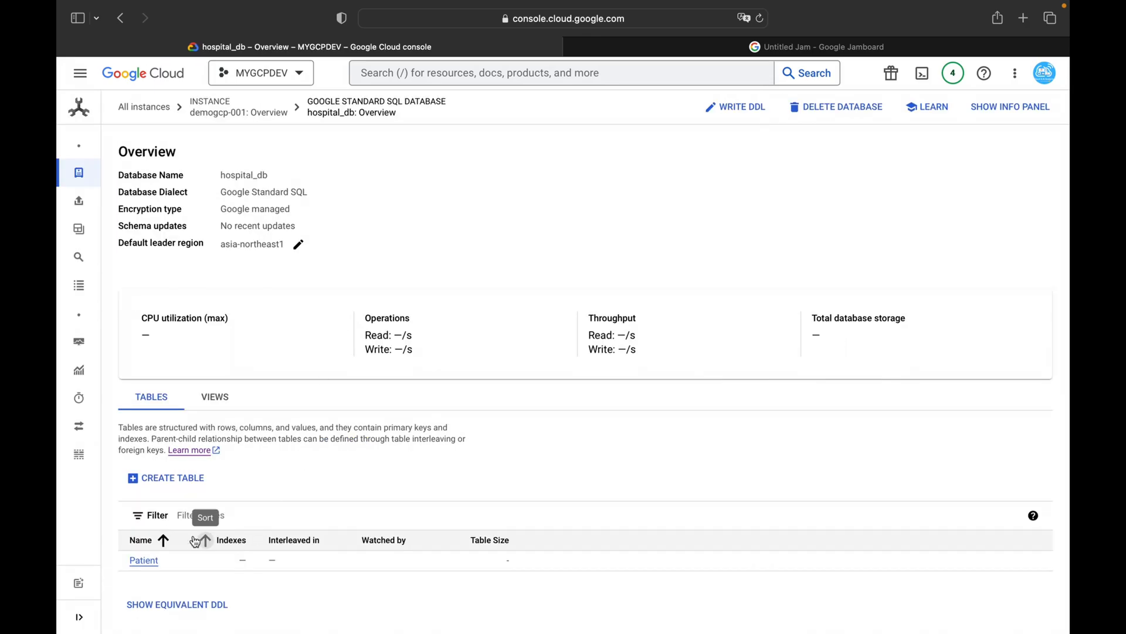
Review the Patient table's schema, return to hospital_db and open its query editor
{"action": "left_click", "coordinate": [149, 564]}
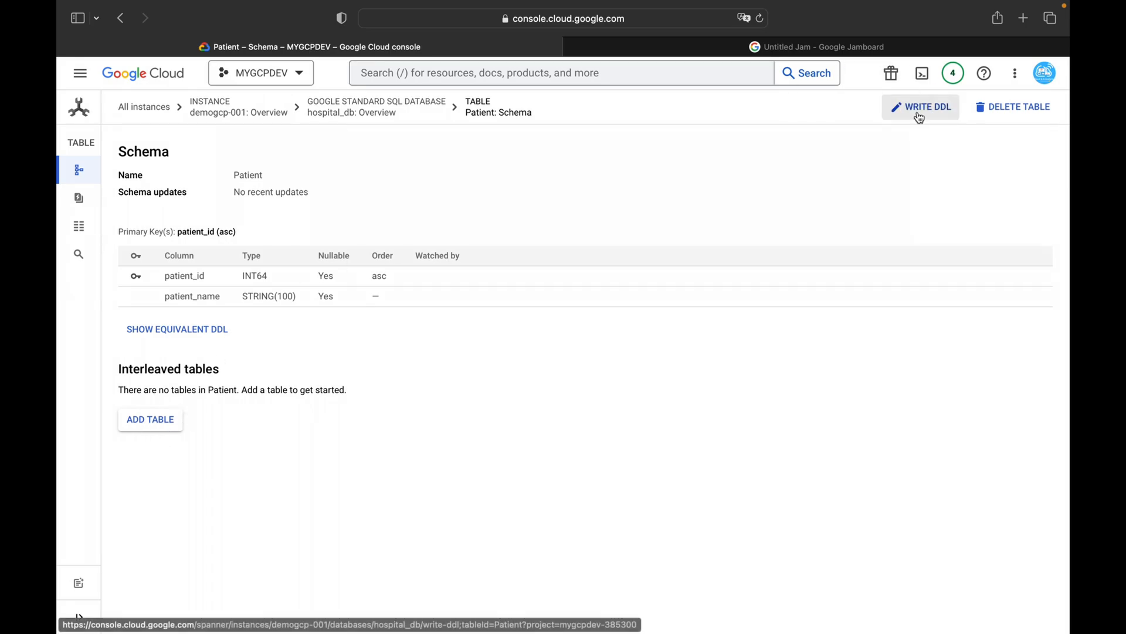
{"action": "left_click", "coordinate": [379, 116]}
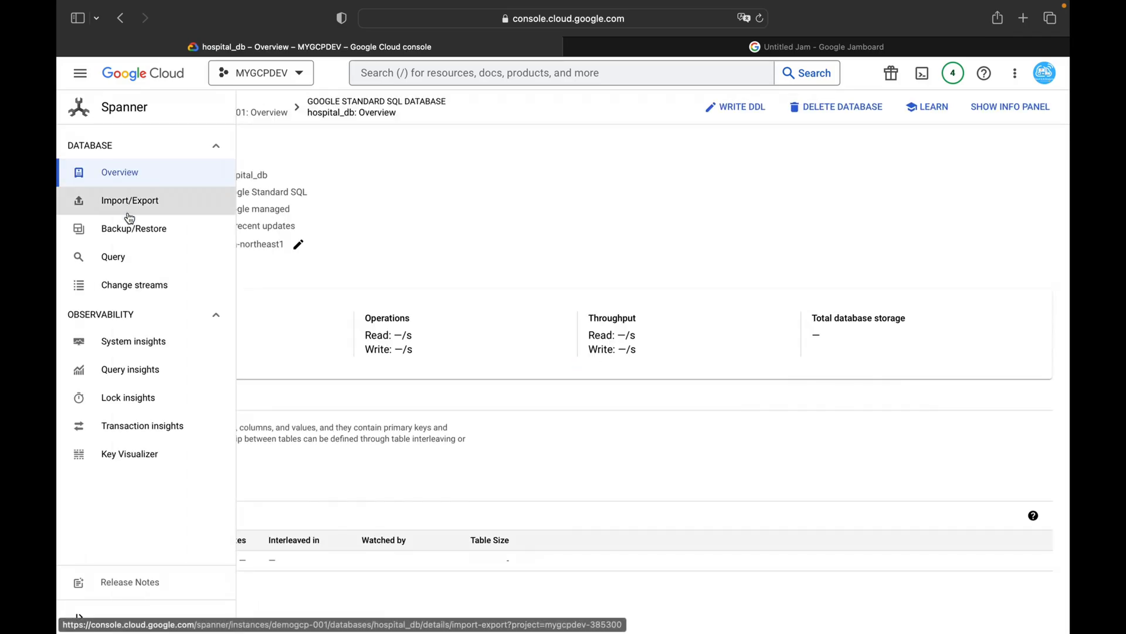
{"action": "left_click", "coordinate": [134, 266]}
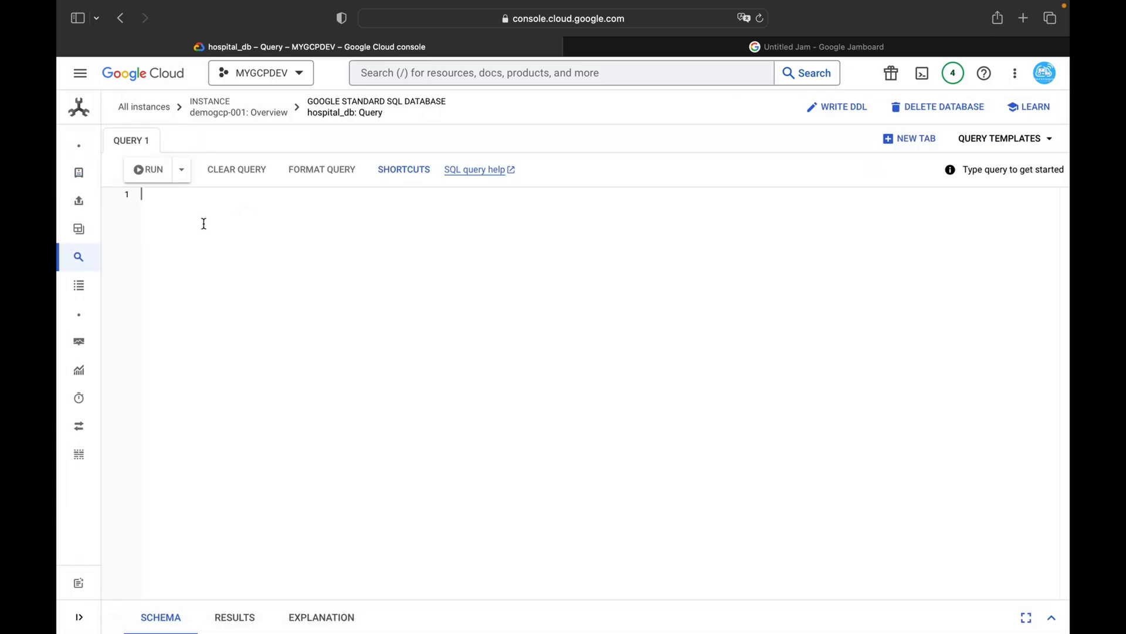
Switch to demo.txt in Visual Studio Code and copy the complete CREATE TABLE Appointment statement
{"action": "key", "text": "ctrl+Right"}
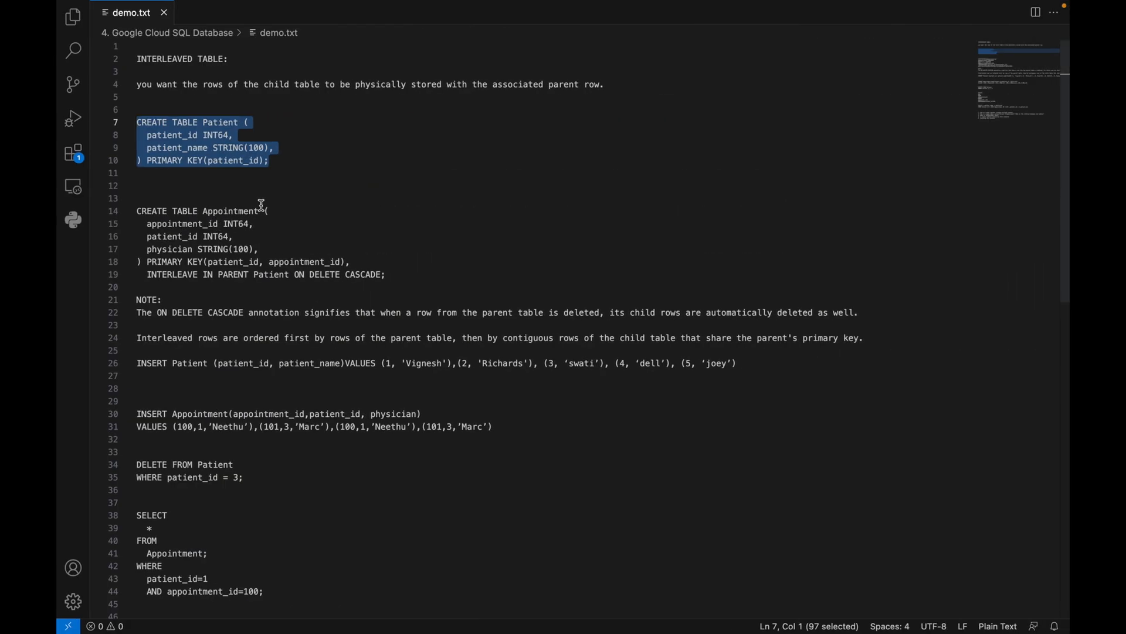
{"action": "left_click_drag", "start_coordinate": [392, 275], "coordinate": [200, 250]}
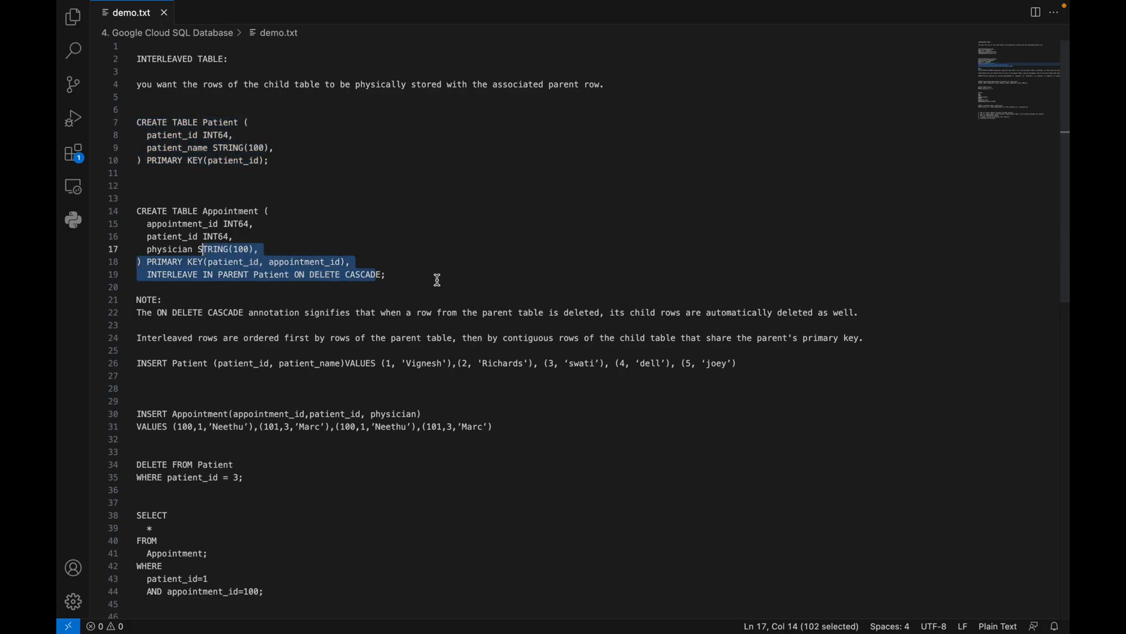
{"action": "left_click", "coordinate": [394, 274]}
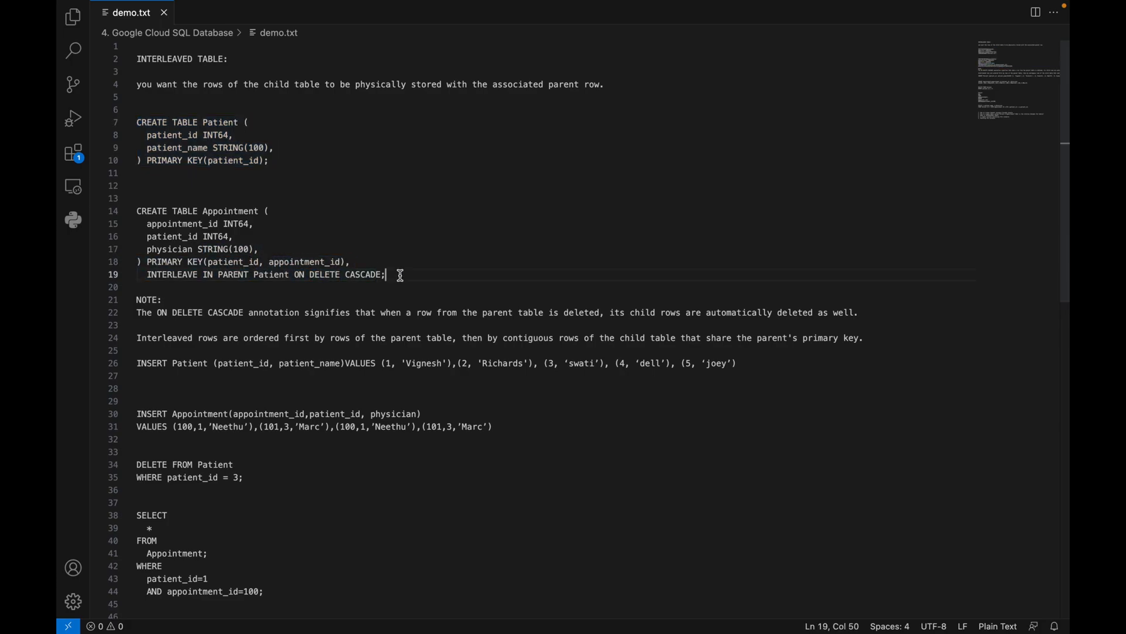
{"action": "left_click", "coordinate": [138, 211], "text": "shift"}
{"action": "key", "text": "super+c"}
{"action": "key", "text": "ctrl+Left"}
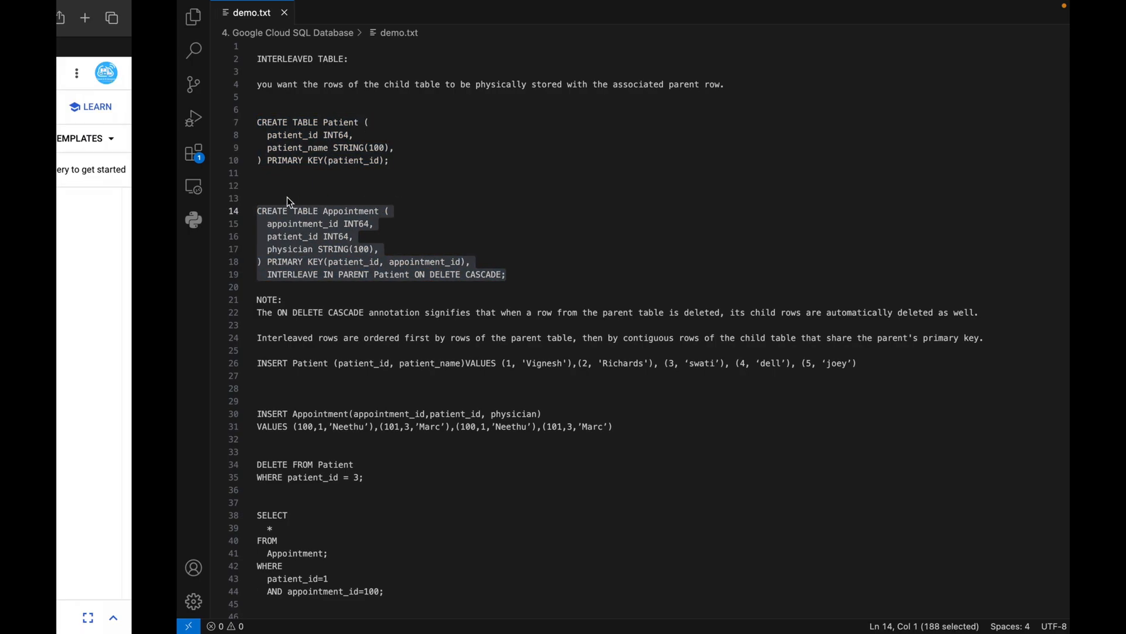
Back in the Google Cloud console, paste the Appointment statement with appointment_id INT64, patient_id INT64 and physician STRING(100) into the query editor
{"action": "left_click", "coordinate": [249, 236]}
{"action": "key", "text": "super+v"}
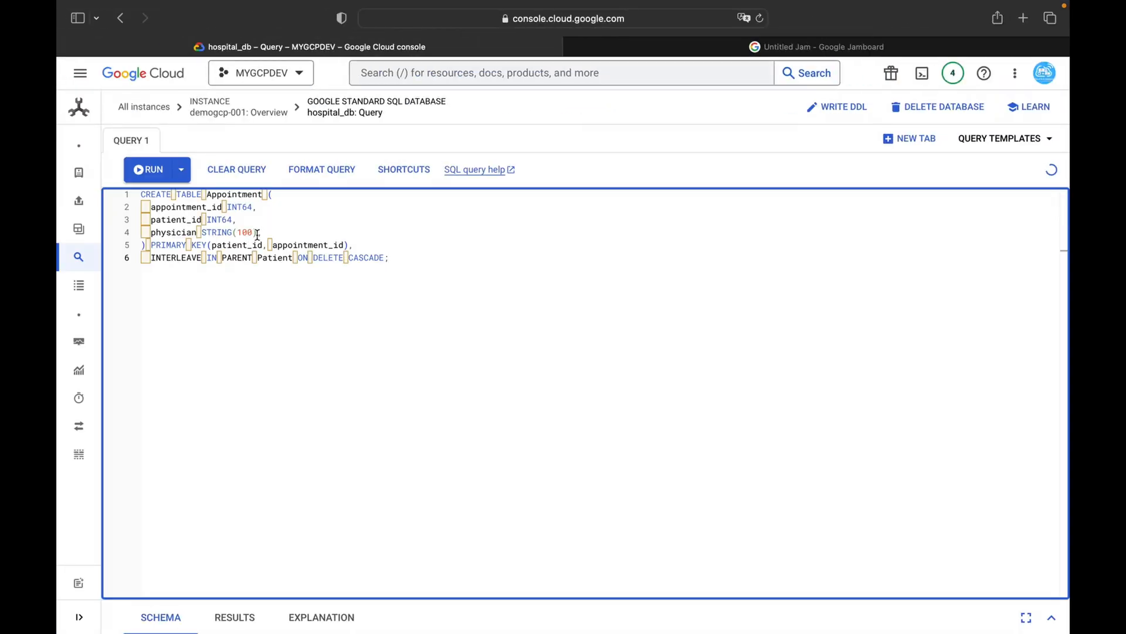
{"action": "key", "text": "super+Return"}
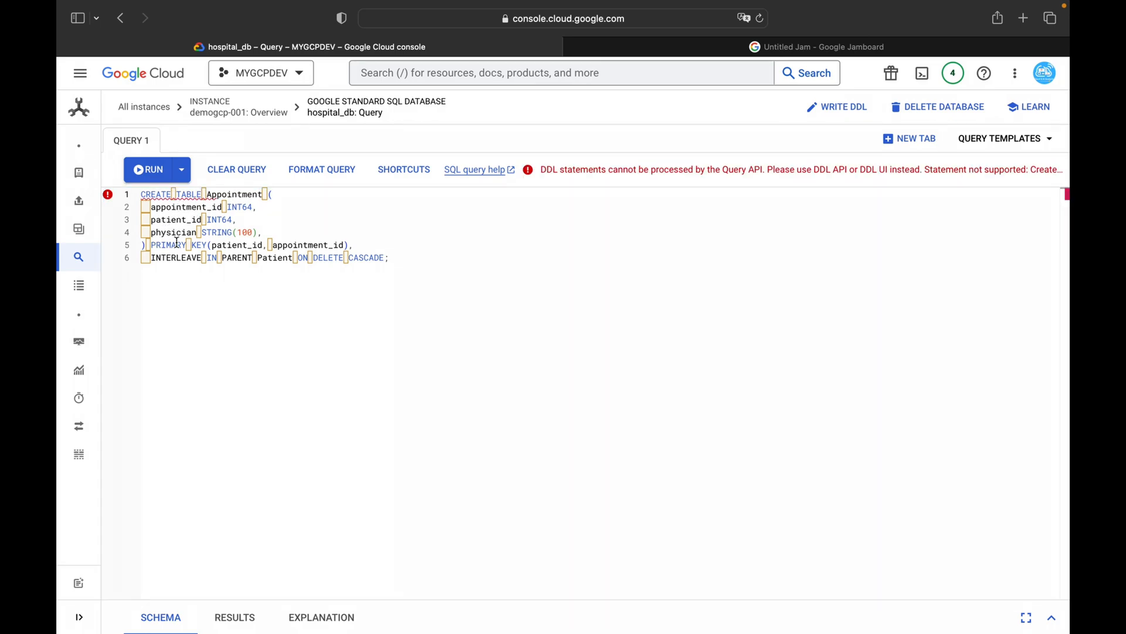
Highlight the primary key and interleave clauses, and run the whole statement to create Appointment interleaved in Patient with ON DELETE CASCADE
{"action": "double_click", "coordinate": [225, 244]}
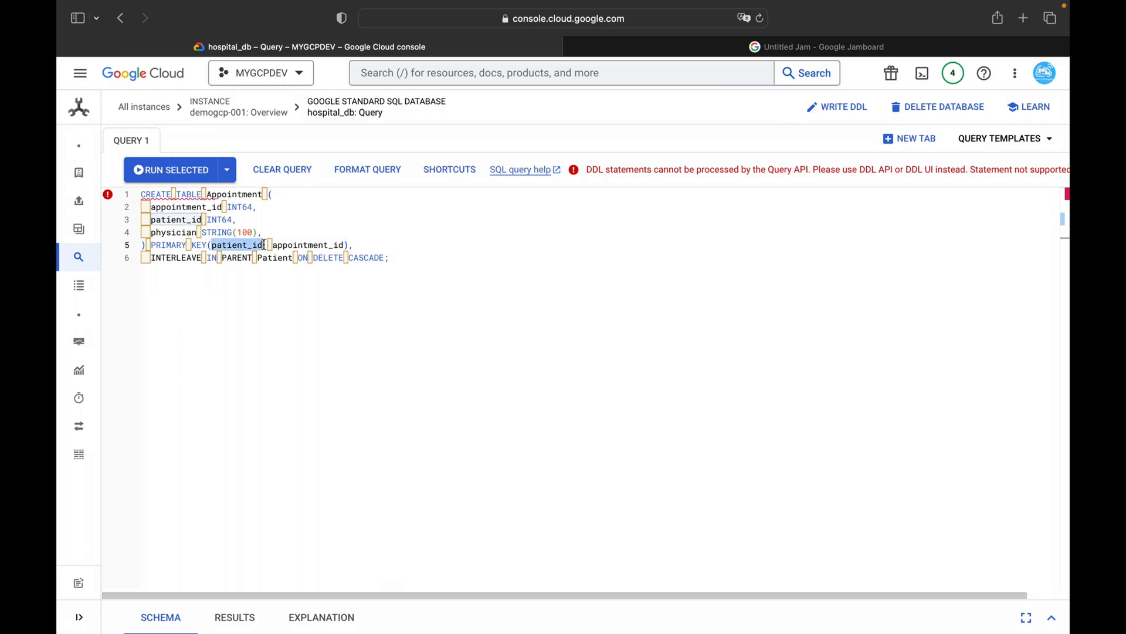
{"action": "left_click", "coordinate": [179, 261]}
{"action": "double_click", "coordinate": [180, 262]}
{"action": "double_click", "coordinate": [228, 257]}
{"action": "left_click", "coordinate": [395, 258]}
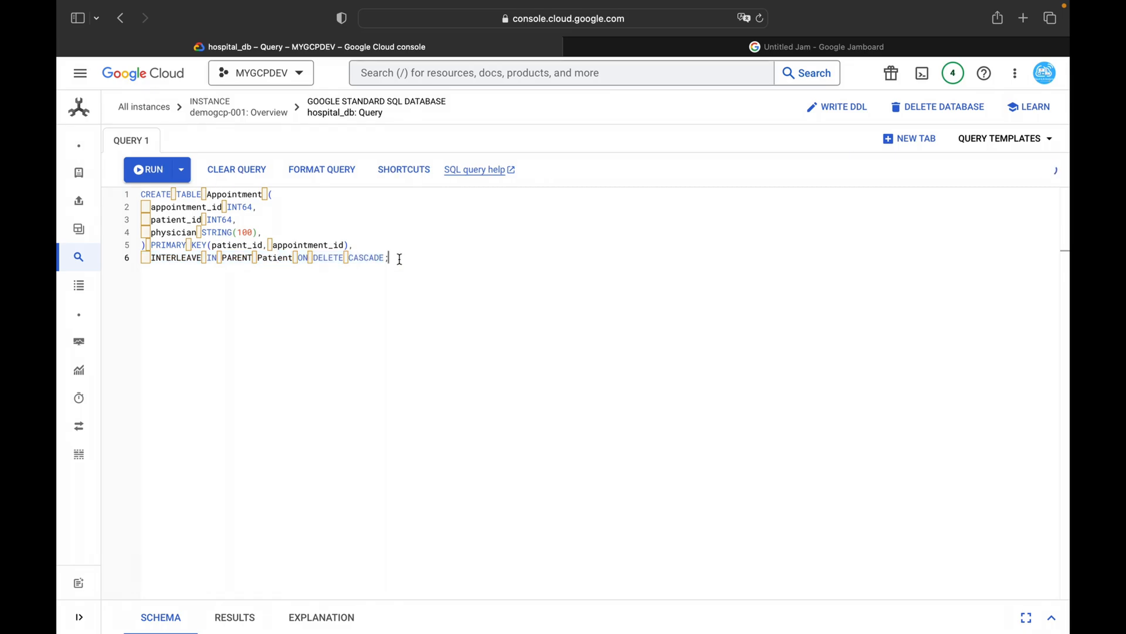
{"action": "key", "text": "super+a"}
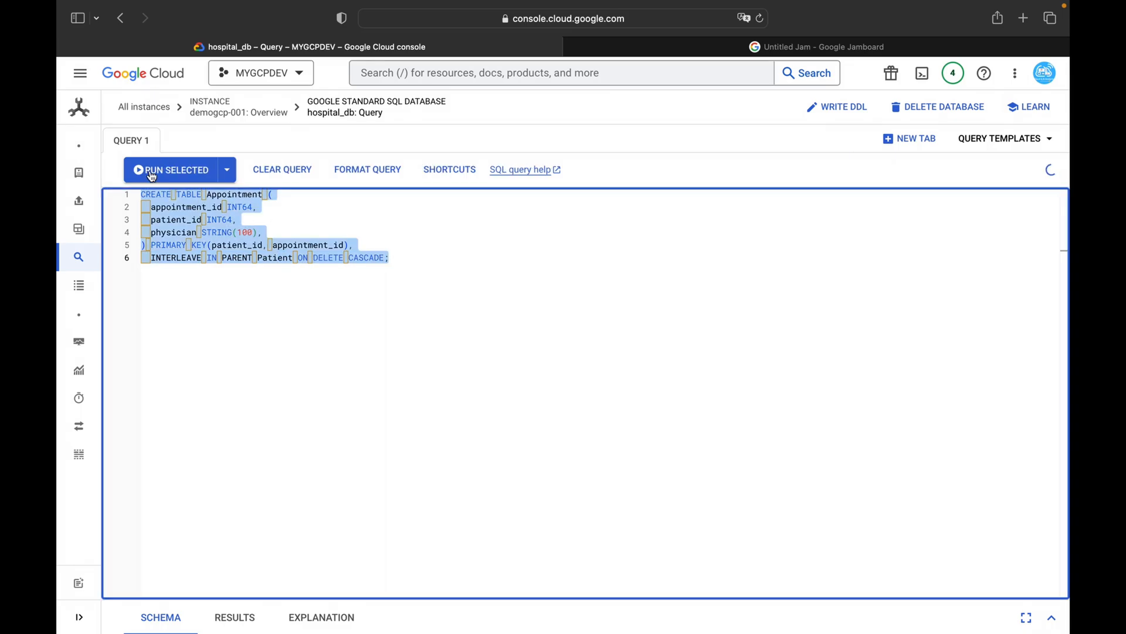
{"action": "left_click", "coordinate": [151, 175]}
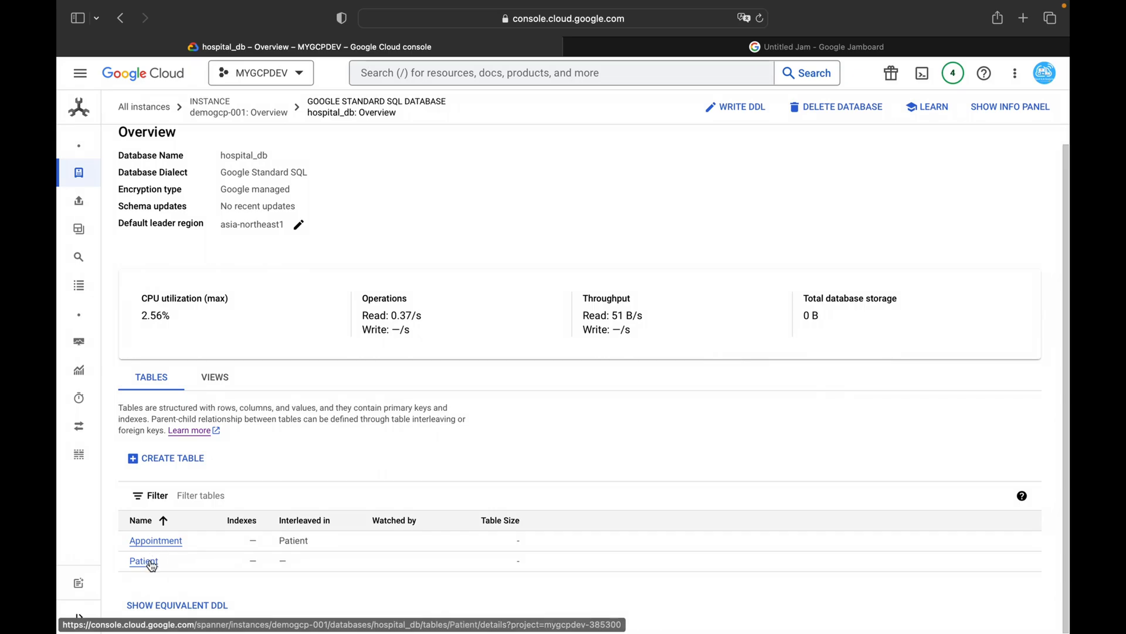
Examine the Appointment table's schema, and in Visual Studio Code's demo.txt compare the patient_id columns and primary keys of both tables
{"action": "left_click", "coordinate": [166, 545]}
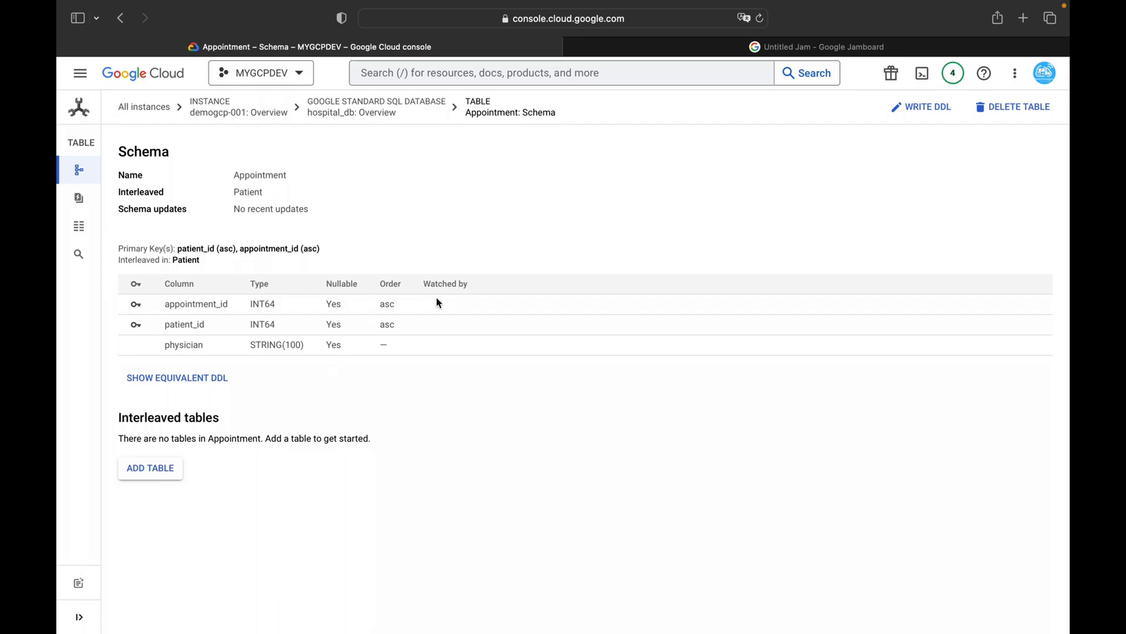
{"action": "key", "text": "super+Tab"}
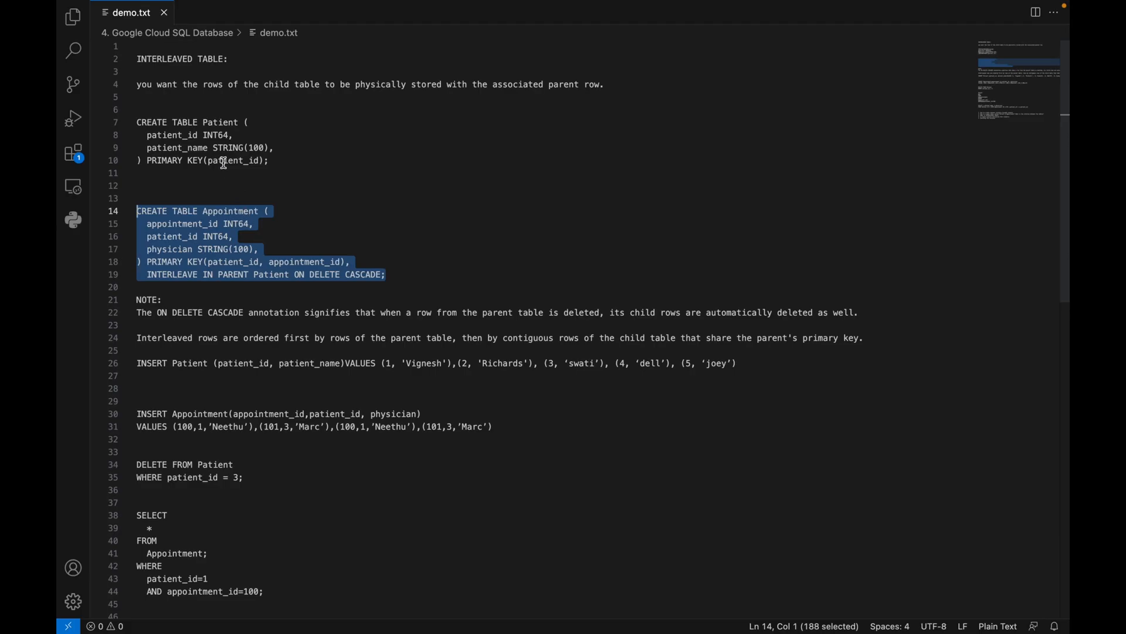
{"action": "left_click", "coordinate": [233, 195]}
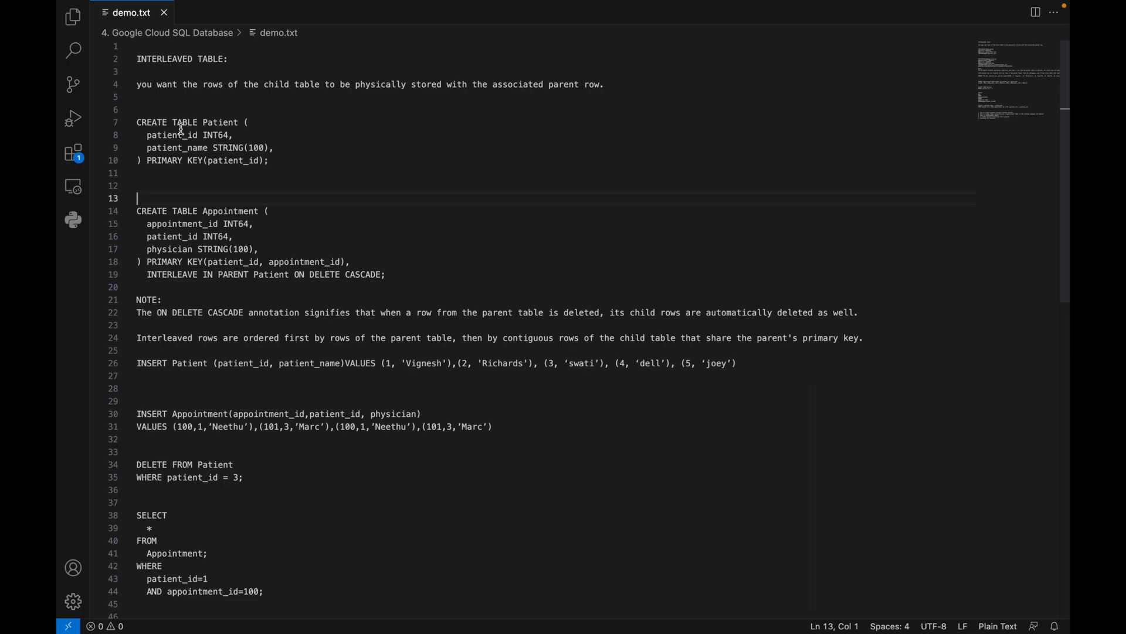
{"action": "left_click_drag", "start_coordinate": [149, 227], "coordinate": [198, 234]}
{"action": "left_click", "coordinate": [201, 236]}
{"action": "double_click", "coordinate": [179, 237]}
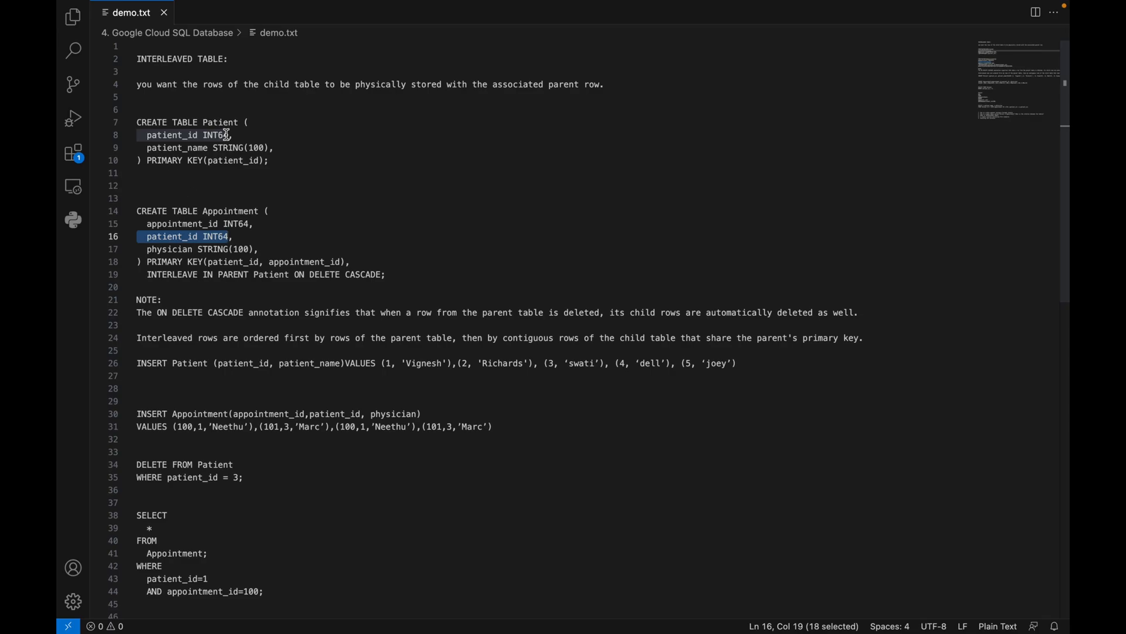
{"action": "left_click", "coordinate": [269, 163]}
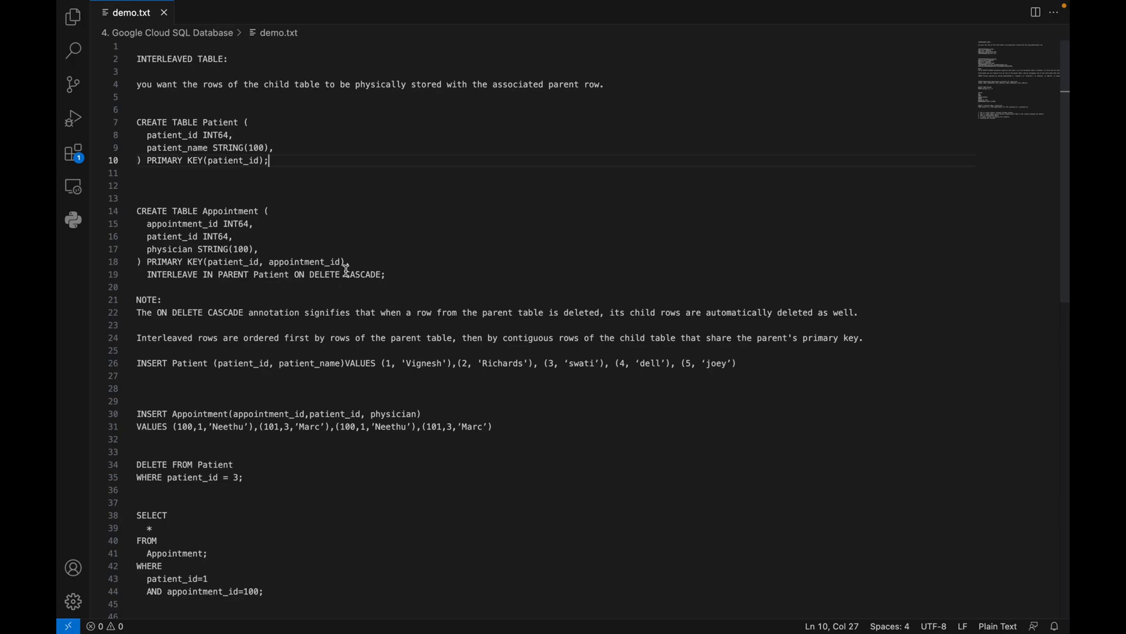
{"action": "left_click", "coordinate": [233, 122]}
{"action": "key", "text": "shift+Home"}
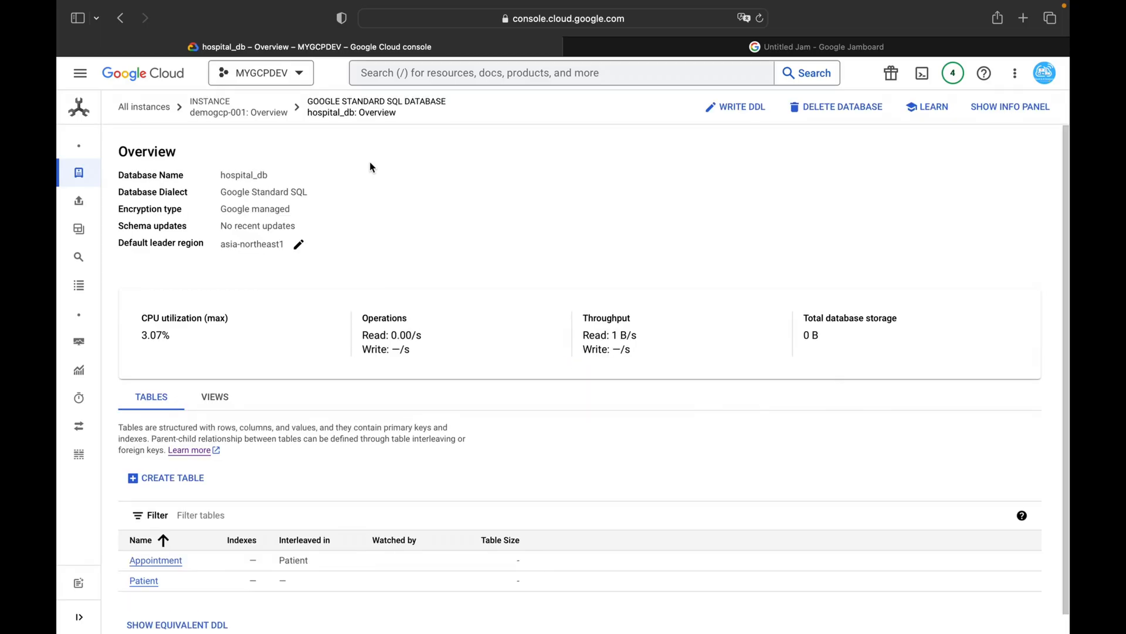
Show hospital_db's query editor in the Google Cloud console, and copy the INSERT Patient statement from demo.txt in Visual Studio Code
{"action": "left_click", "coordinate": [83, 256]}
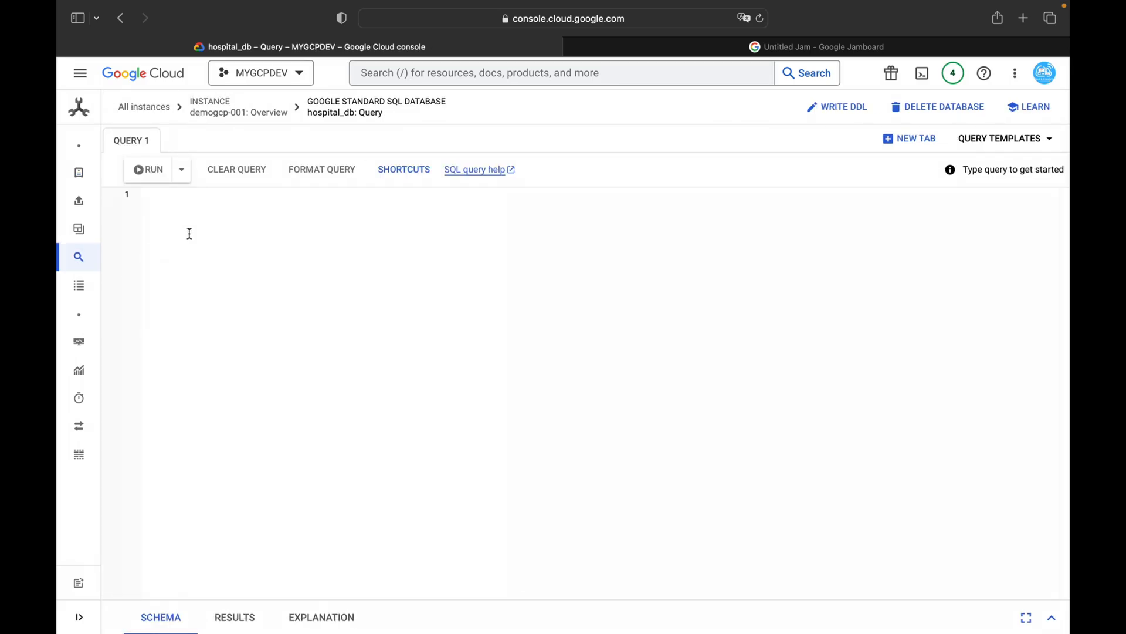
{"action": "key", "text": "super+Tab"}
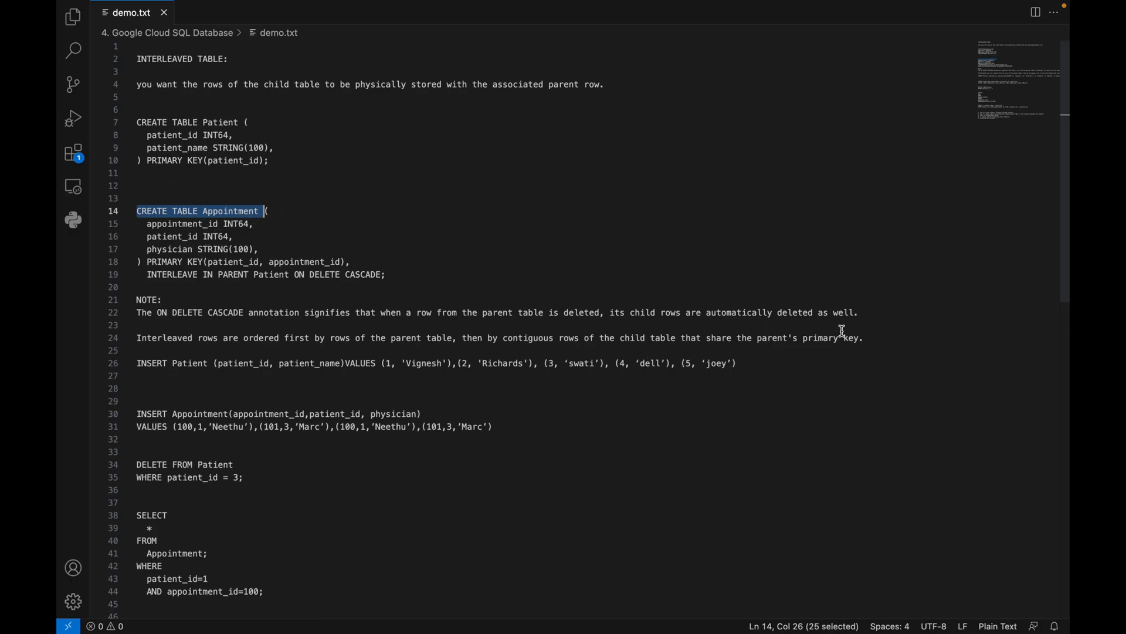
{"action": "left_click", "coordinate": [860, 336]}
{"action": "left_click", "coordinate": [538, 299], "text": "shift"}
{"action": "left_click_drag", "start_coordinate": [734, 364], "coordinate": [118, 368]}
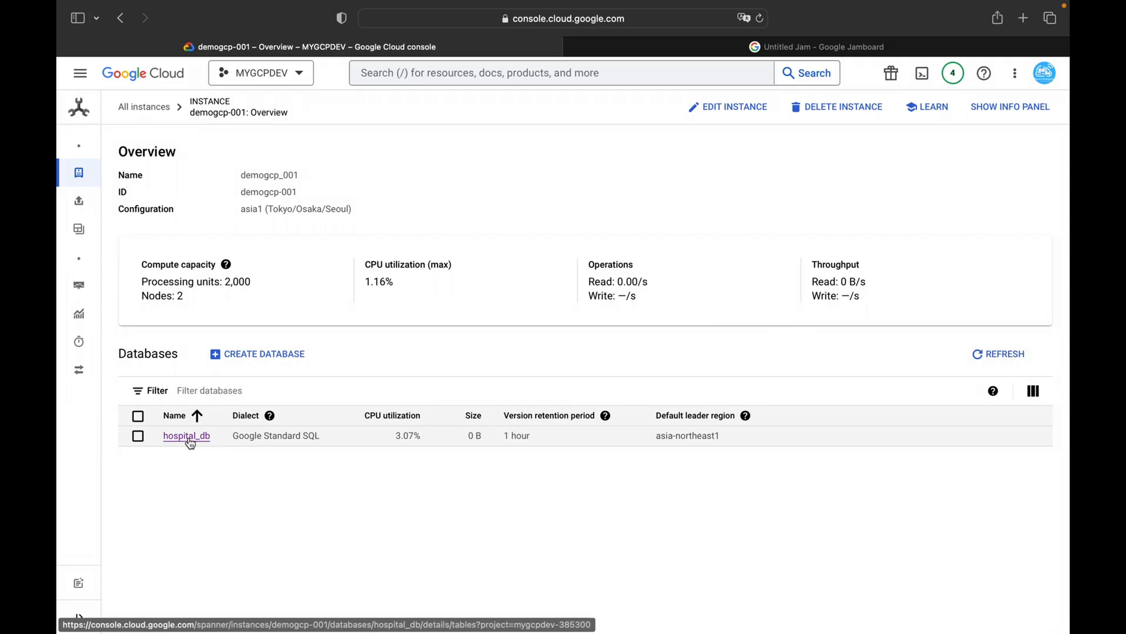
In the Google Cloud console, reopen hospital_db, look over its tables, existing DDL statements and DDL template categories, and leave the DDL page without submitting
{"action": "left_click", "coordinate": [187, 434]}
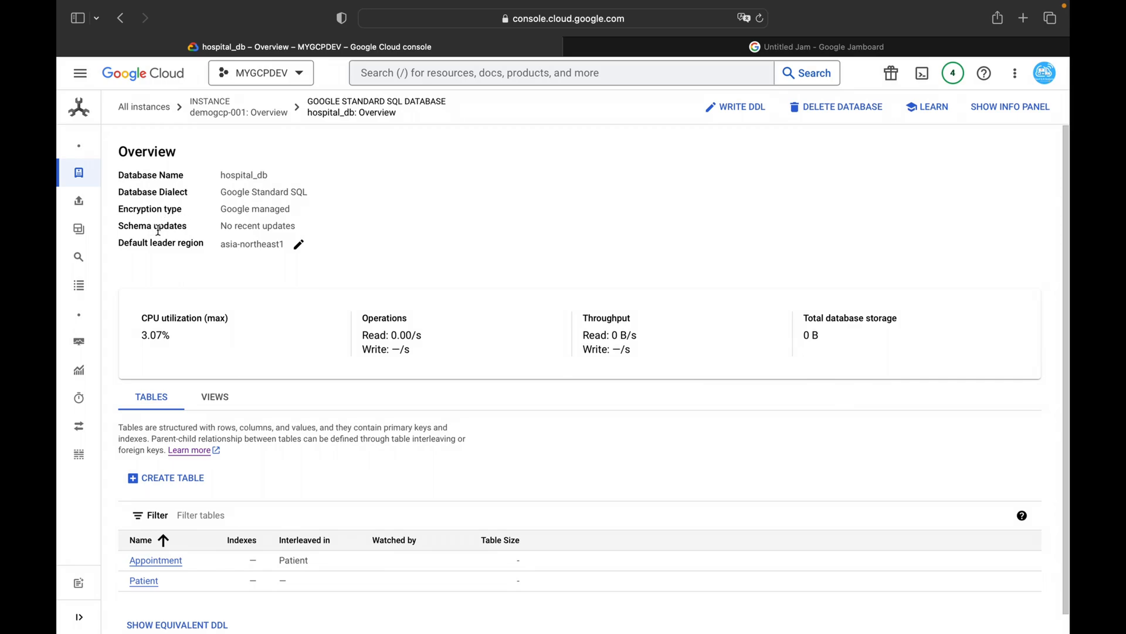
{"action": "scroll", "coordinate": [436, 441], "scroll_direction": "down", "scroll_amount": 1}
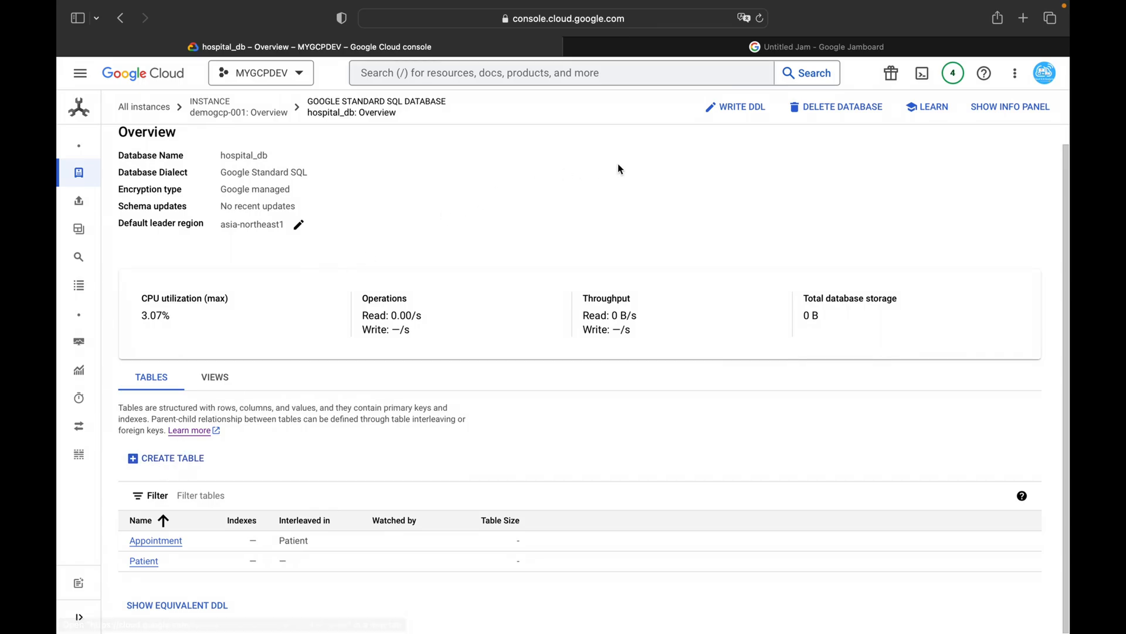
{"action": "left_click", "coordinate": [749, 118]}
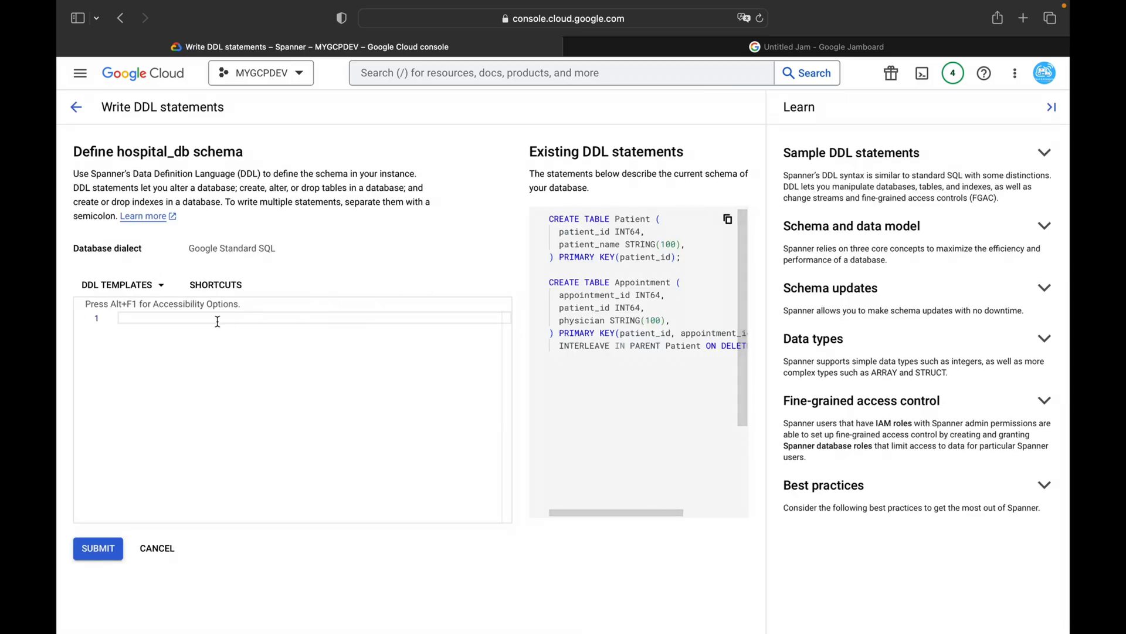
{"action": "left_click", "coordinate": [119, 286]}
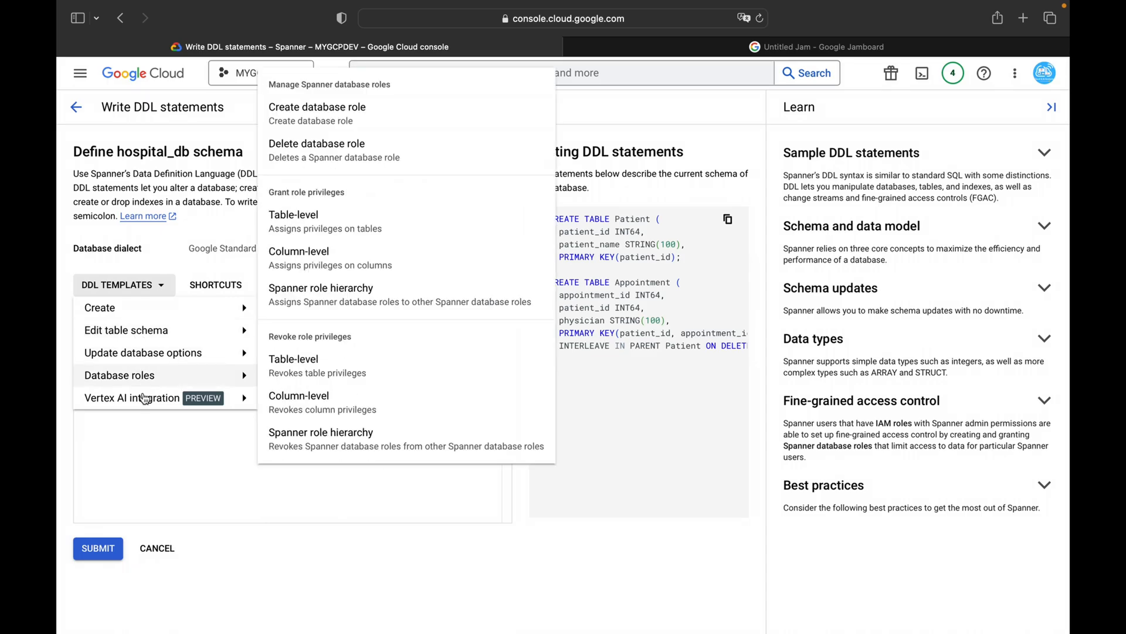
{"action": "left_click", "coordinate": [159, 556]}
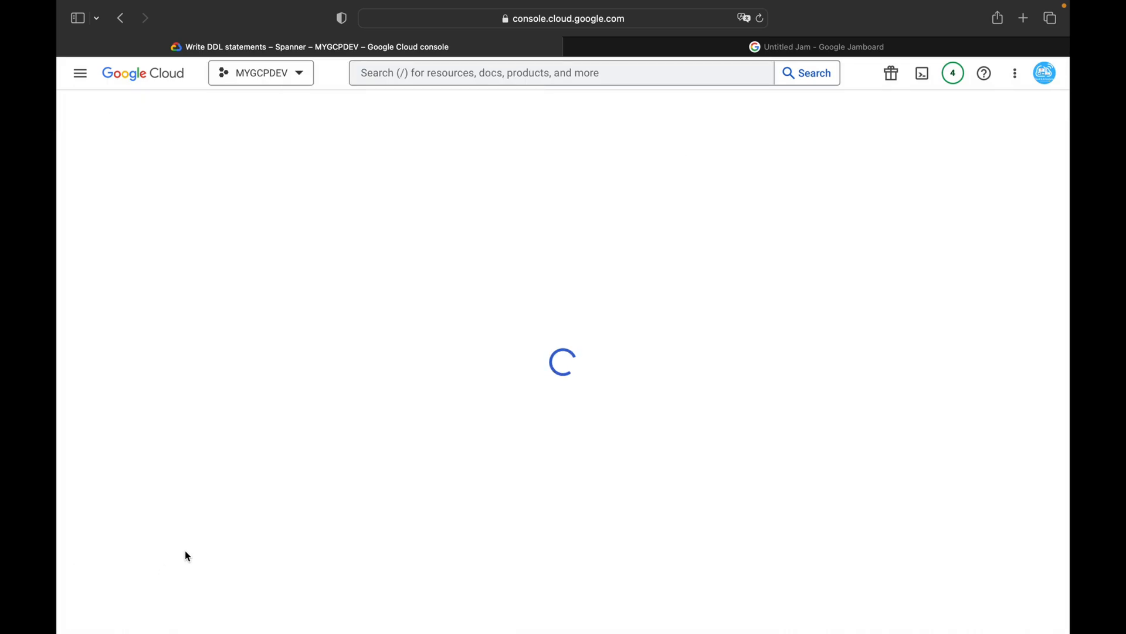
Paste the copied INSERT Patient statement into hospital_db's query editor and run it to add five patients with IDs 1 to 5
{"action": "mouse_move", "coordinate": [85, 258]}
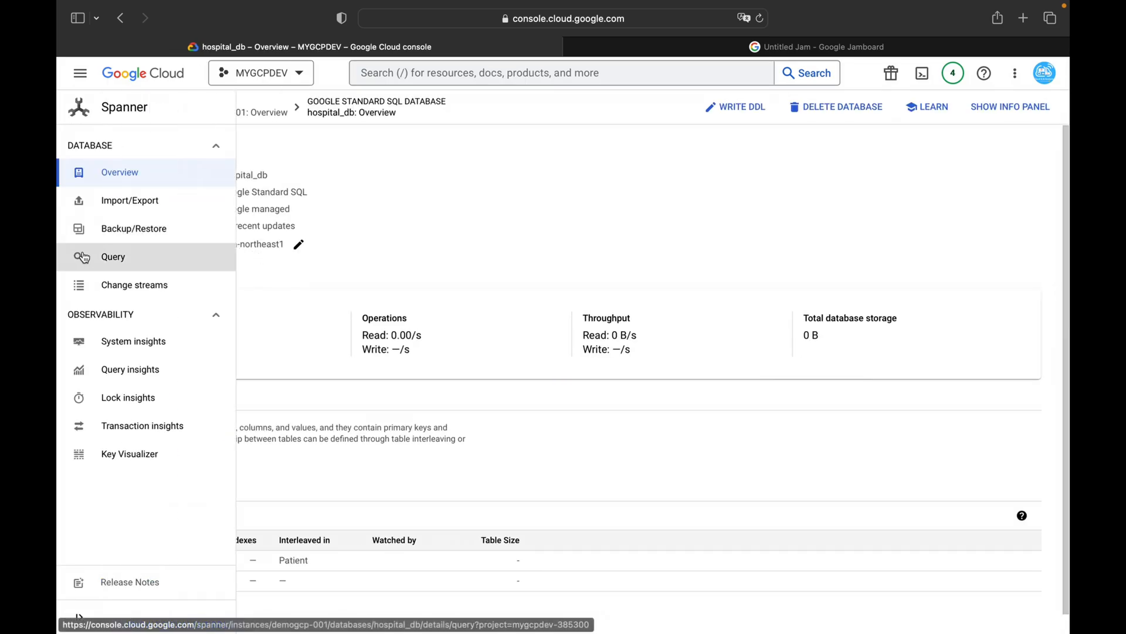
{"action": "left_click", "coordinate": [117, 264]}
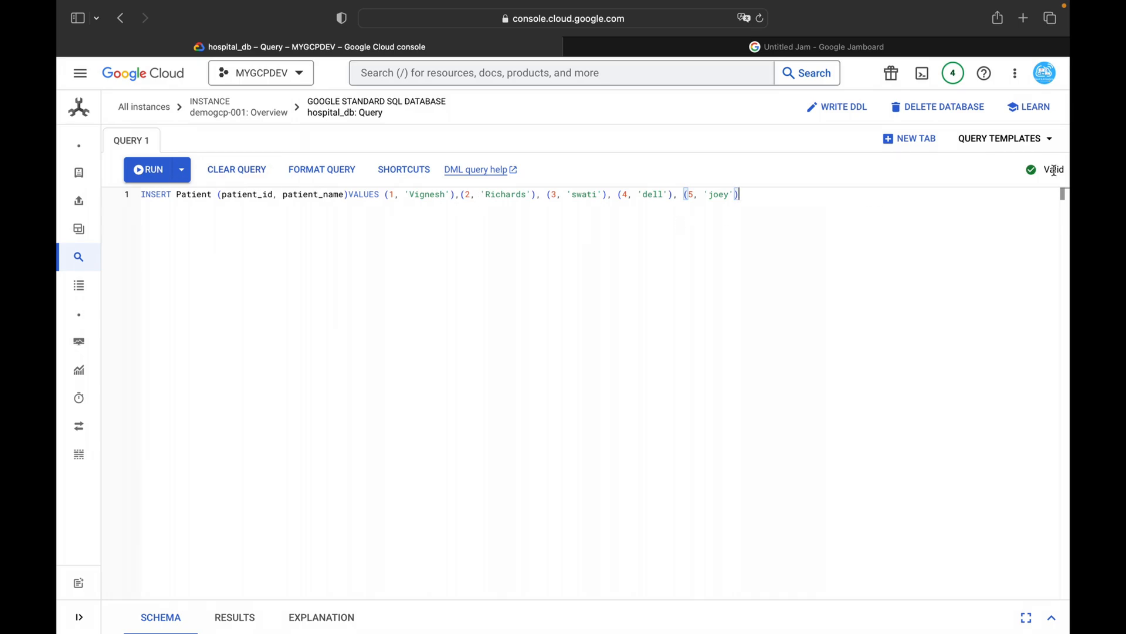
{"action": "left_click", "coordinate": [153, 178]}
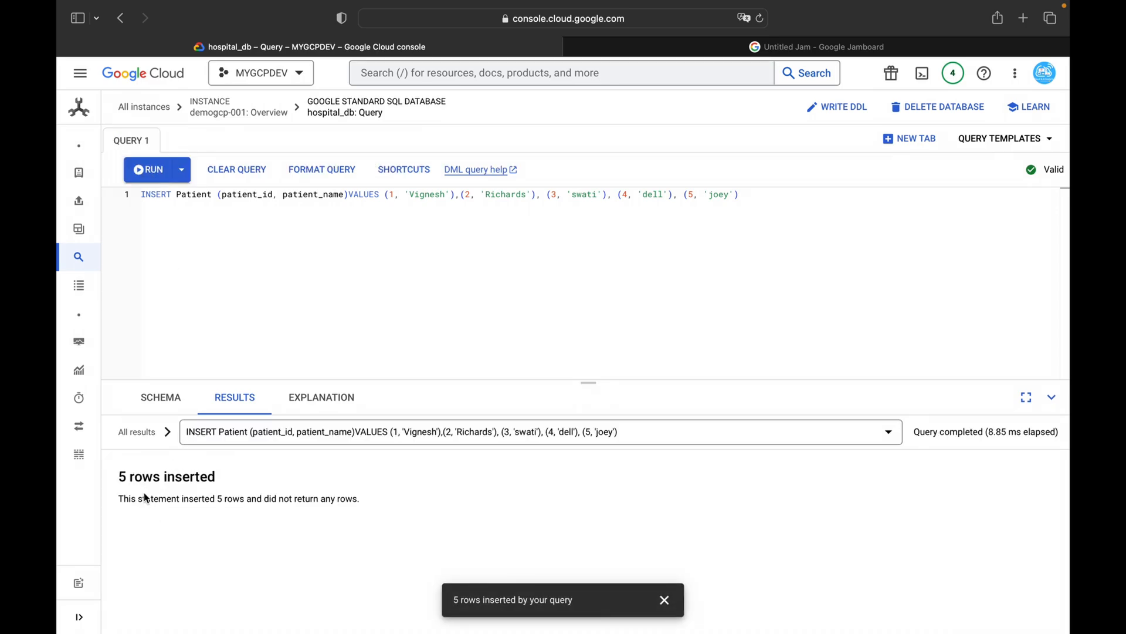
Add the query "select * from Patient" below the insert statement and run only that query
{"action": "left_click", "coordinate": [246, 269]}
{"action": "key", "text": "Return"}
{"action": "key", "text": "Return"}
{"action": "type", "text": "select *"}
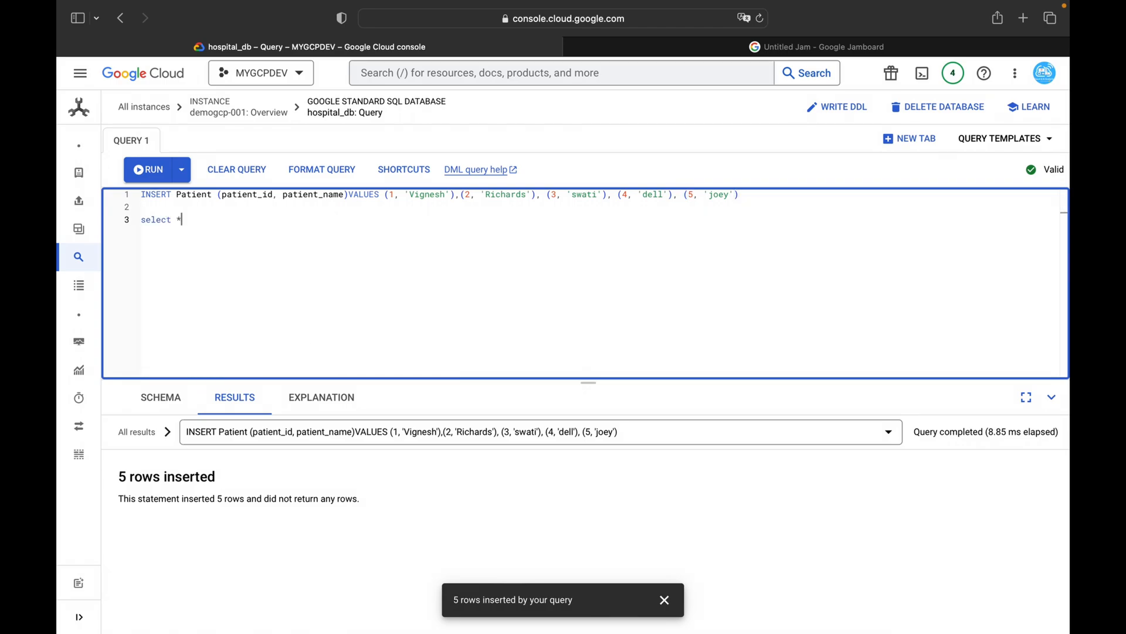
{"action": "type", "text": " from Patient"}
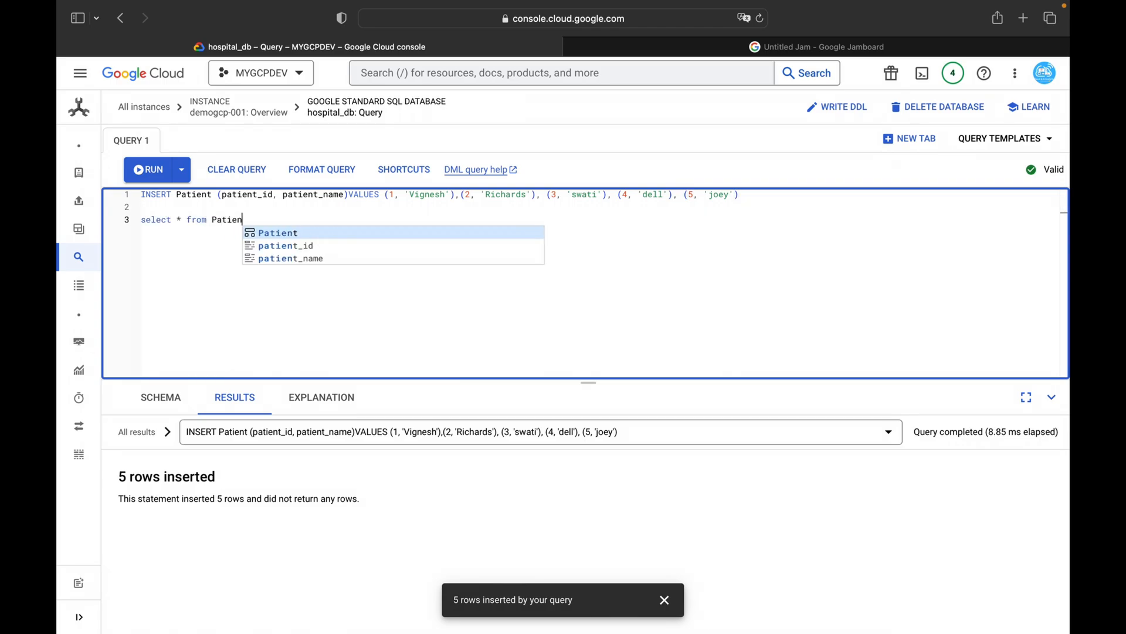
{"action": "triple_click", "coordinate": [143, 222]}
{"action": "key", "text": "super+Return"}
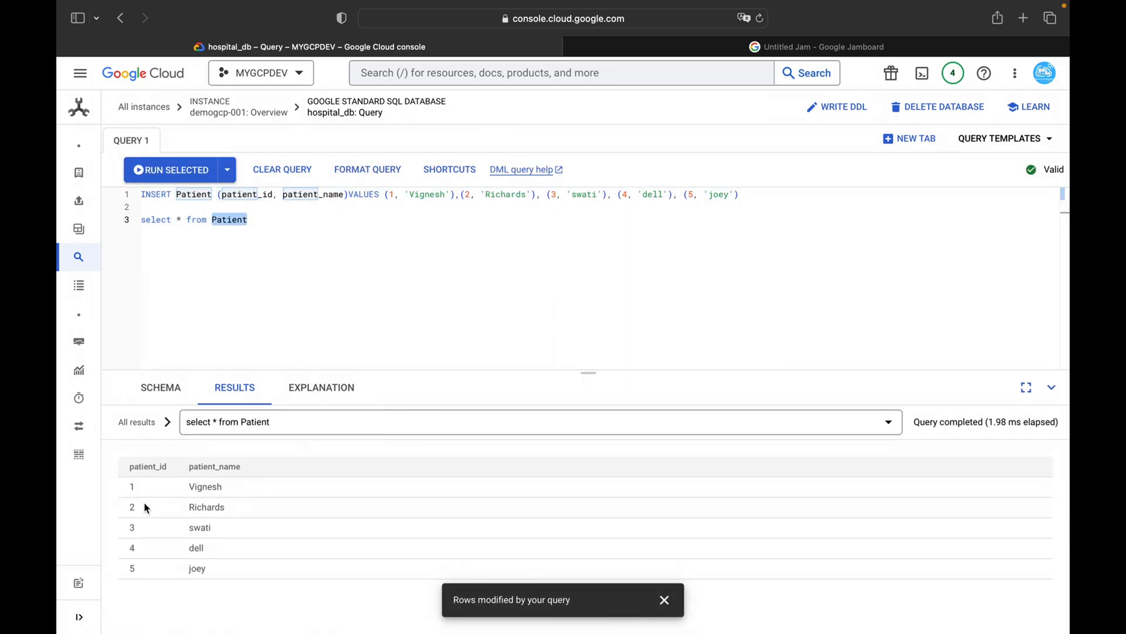
Show the schema of the Appointment and Patient tables below the editor and dismiss the notification
{"action": "key", "text": "super+a"}
{"action": "left_click", "coordinate": [176, 399]}
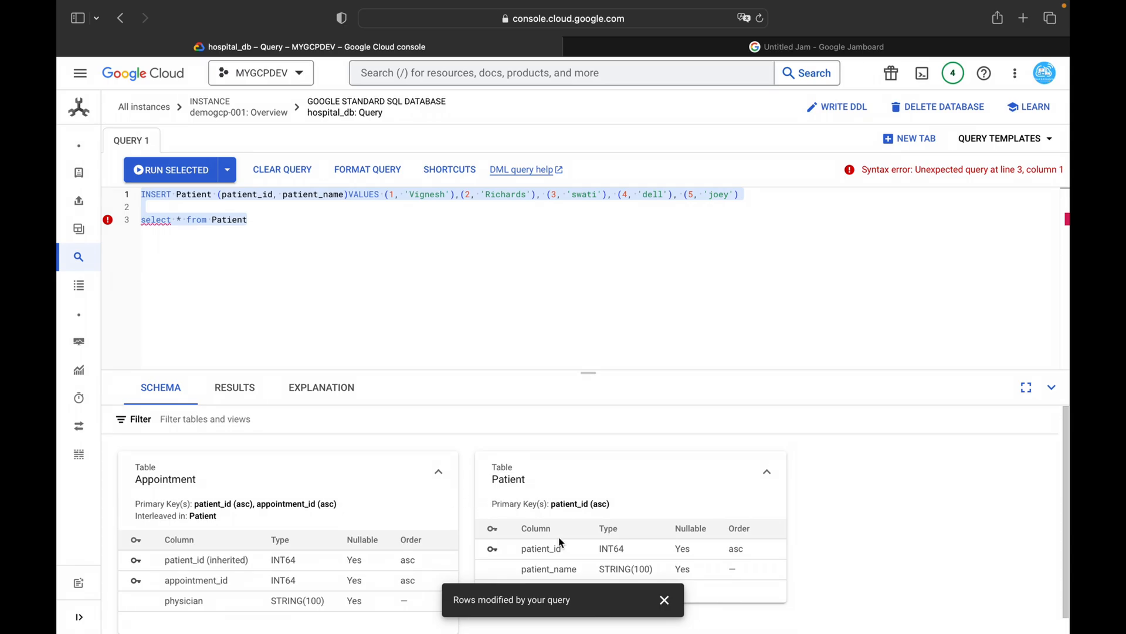
{"action": "left_click", "coordinate": [665, 600]}
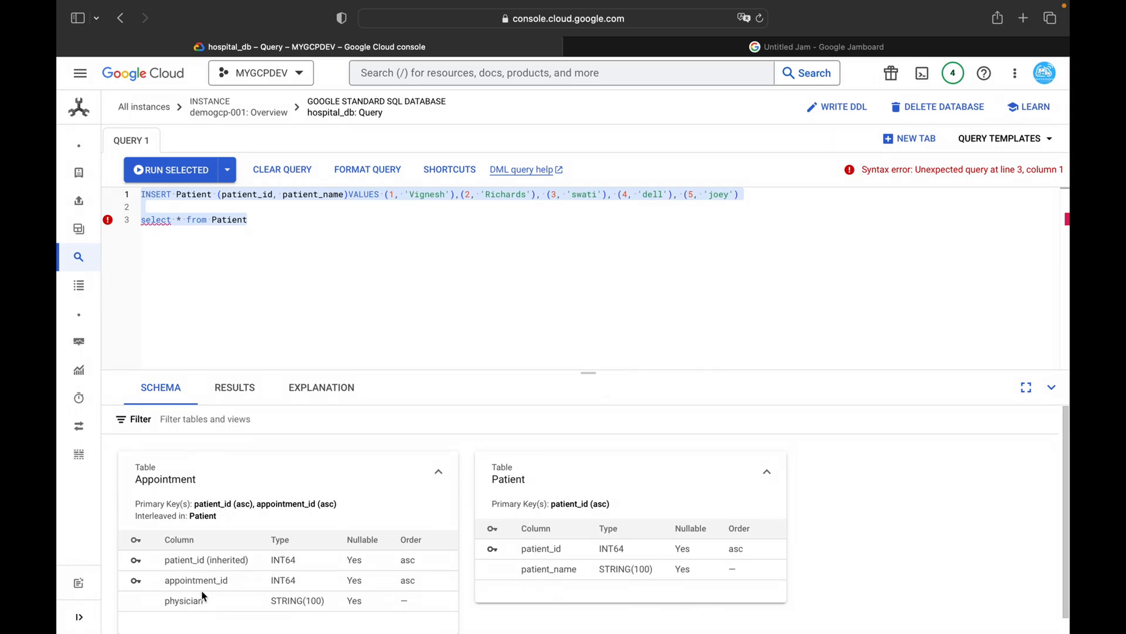
Check the Appointment table's inherited patient_id column, and collapse the Appointment and Patient table schemas
{"action": "double_click", "coordinate": [217, 561]}
{"action": "left_click", "coordinate": [428, 483]}
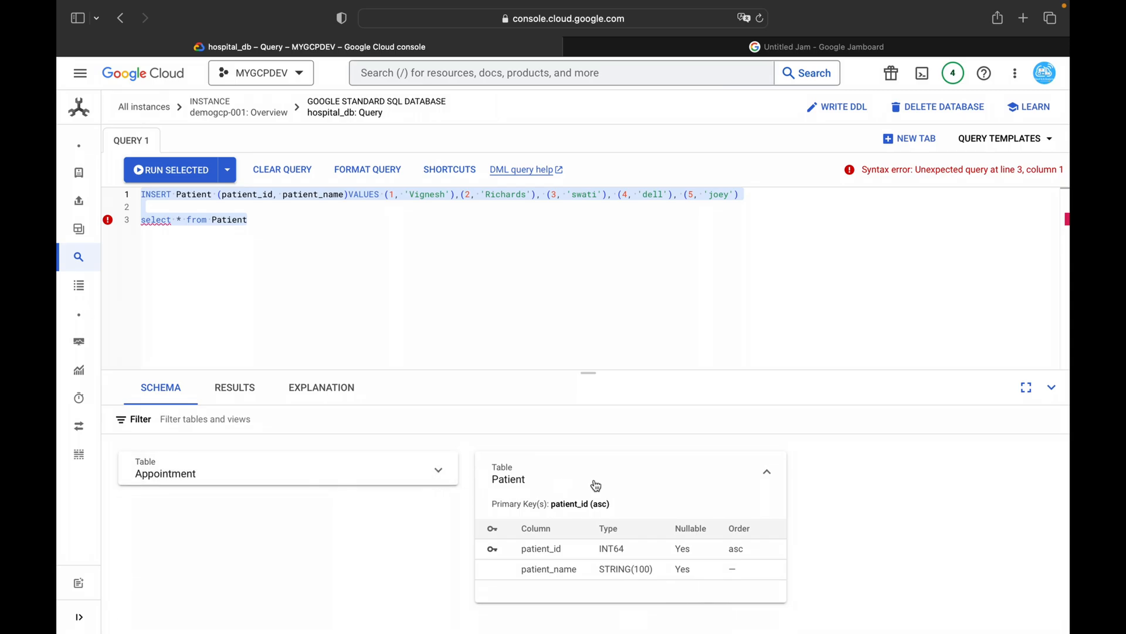
{"action": "left_click", "coordinate": [765, 481]}
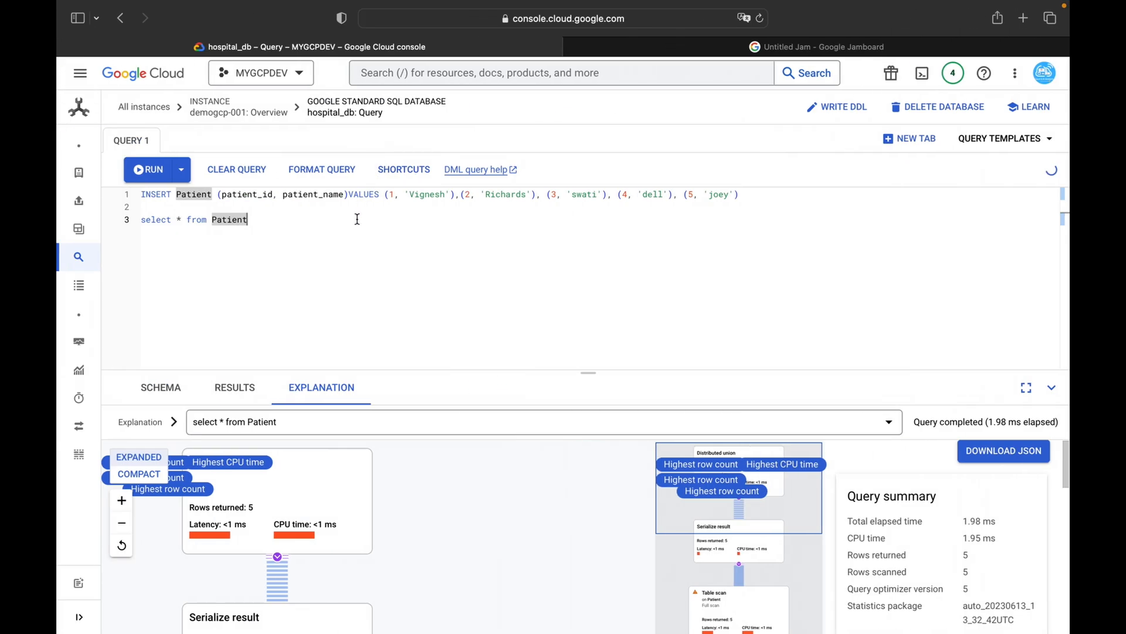
Add an INSERT Appointment statement with appointment_id, patient_id and physician values below the Patient query, and check its columns against the values
{"action": "double_click", "coordinate": [274, 222]}
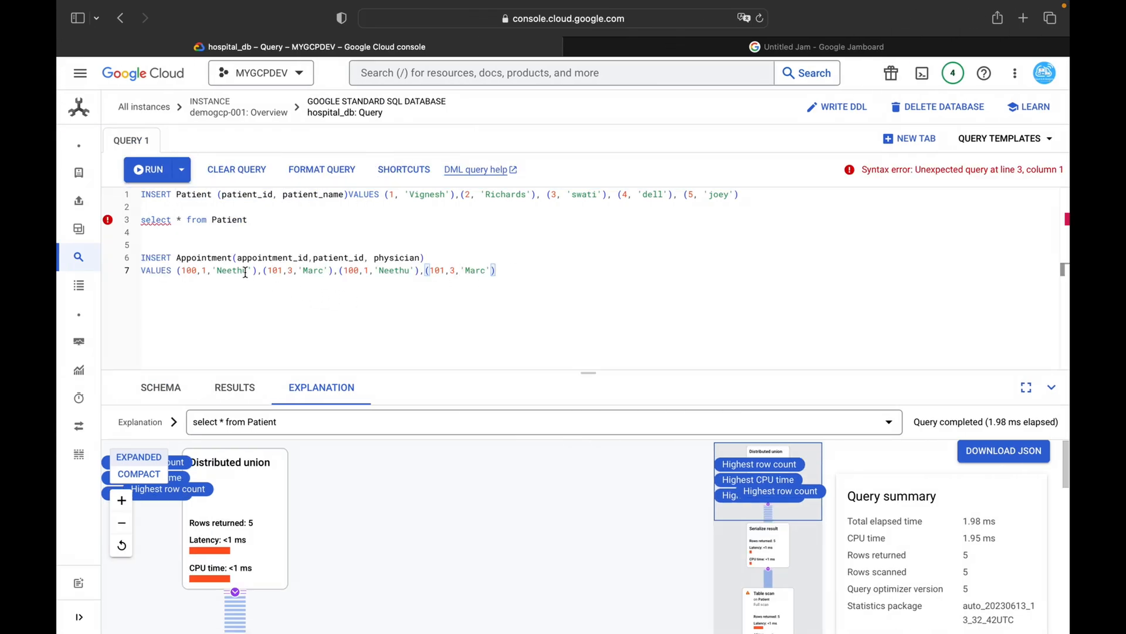
{"action": "double_click", "coordinate": [273, 257]}
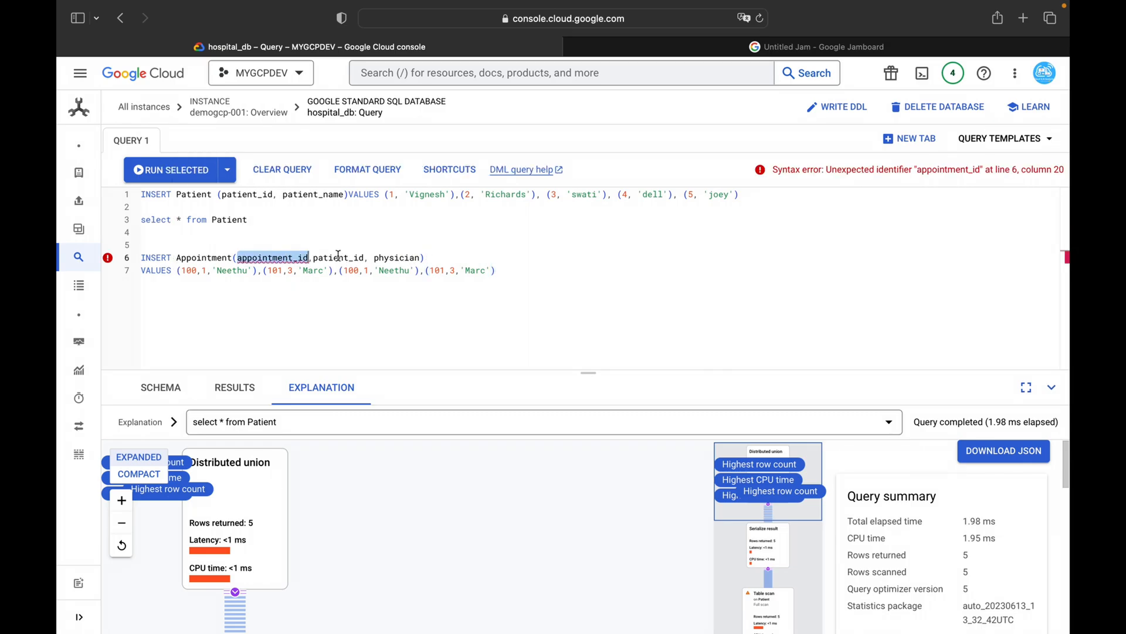
{"action": "left_click", "coordinate": [191, 271]}
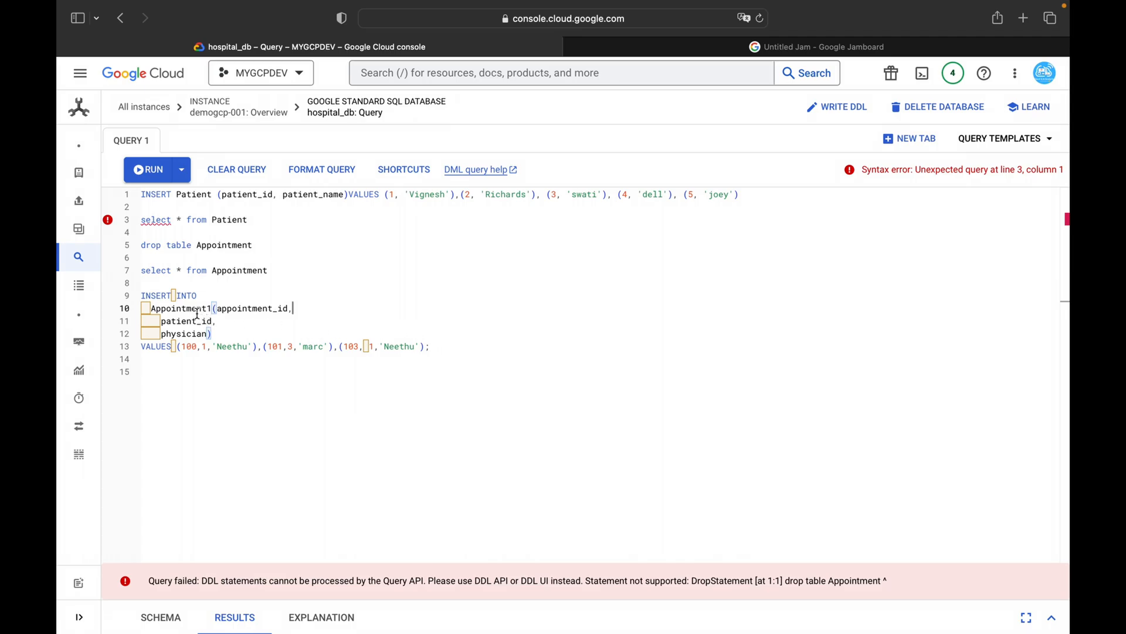
Run only the INSERT INTO Appointment1 statement for appointments 100, 101 and 103, and run "select * from Appointment1" on its own
{"action": "left_click_drag", "start_coordinate": [440, 351], "coordinate": [141, 297]}
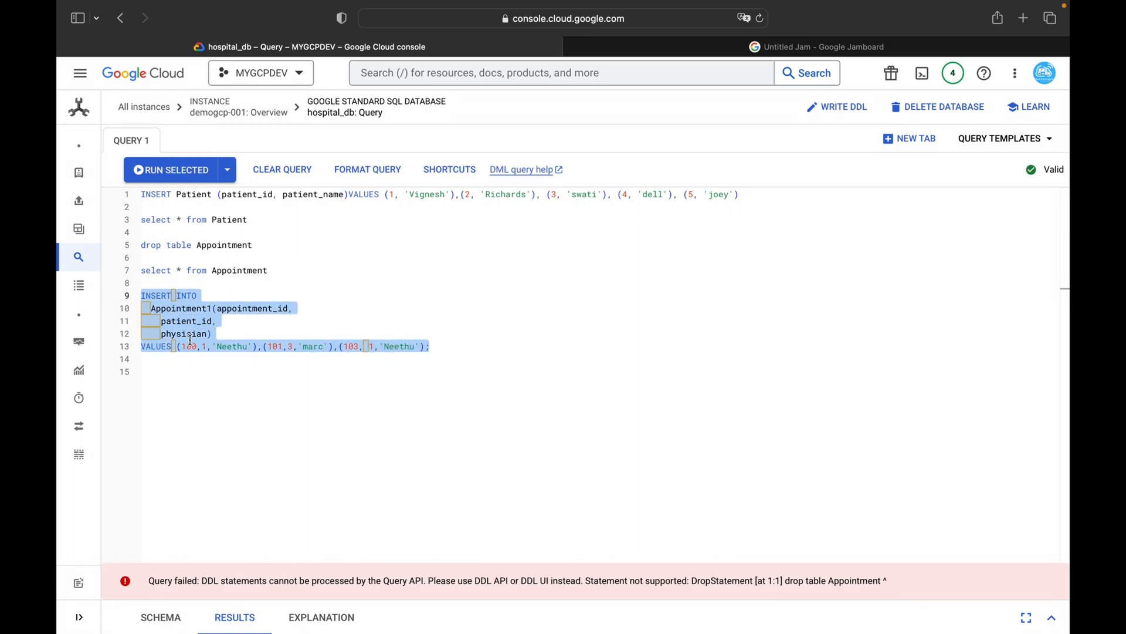
{"action": "left_click", "coordinate": [186, 170]}
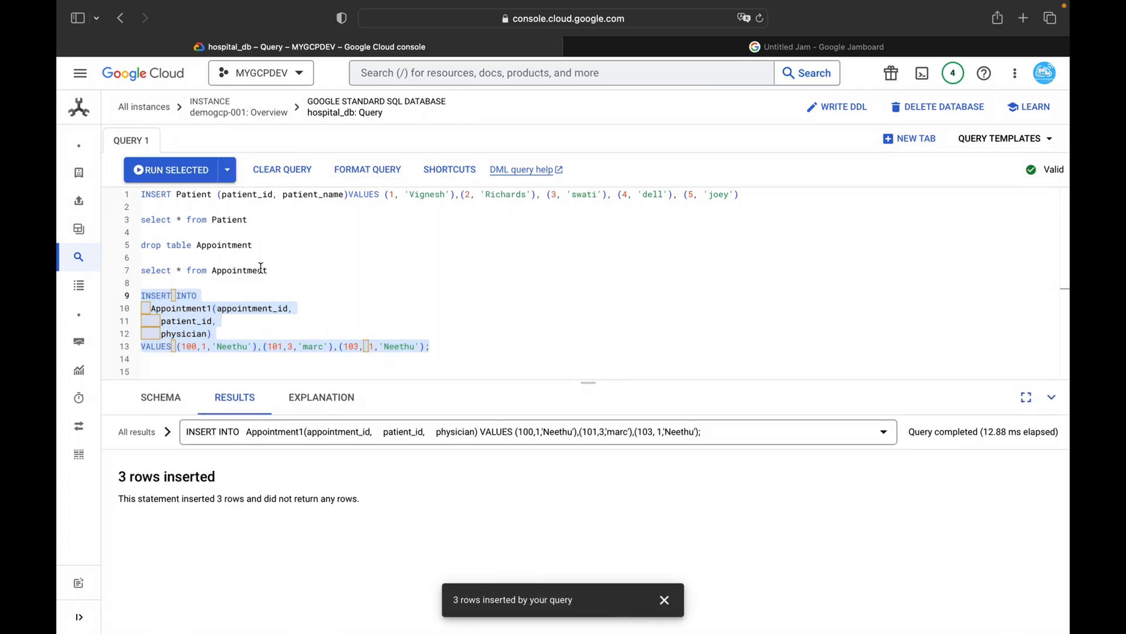
{"action": "left_click", "coordinate": [287, 273]}
{"action": "type", "text": "1"}
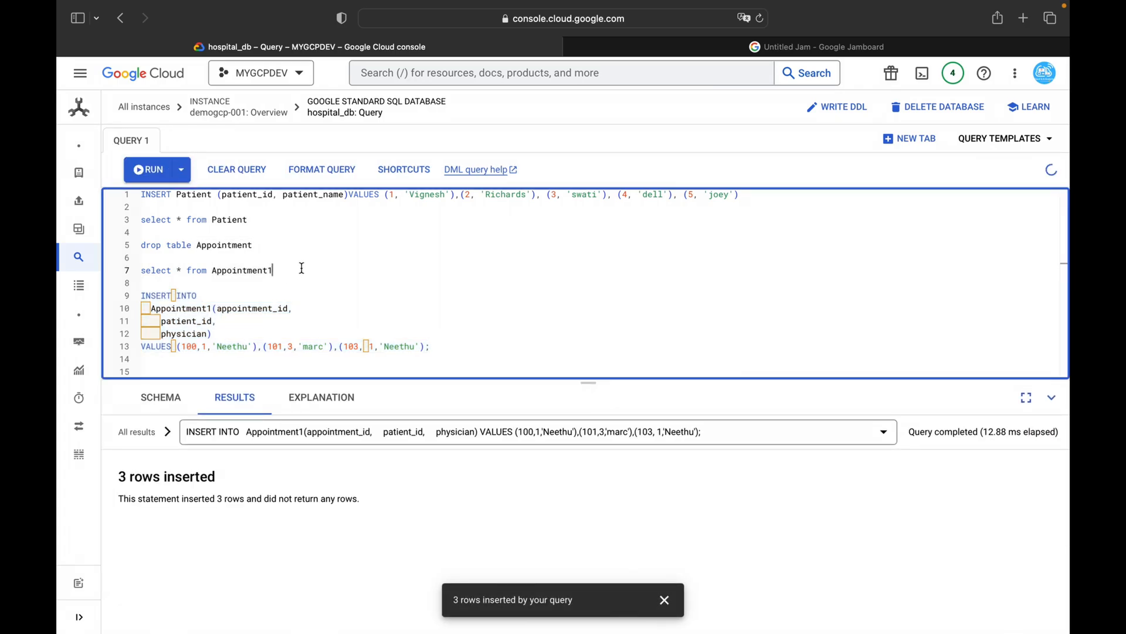
{"action": "left_click_drag", "start_coordinate": [287, 274], "coordinate": [136, 273]}
{"action": "left_click", "coordinate": [166, 170]}
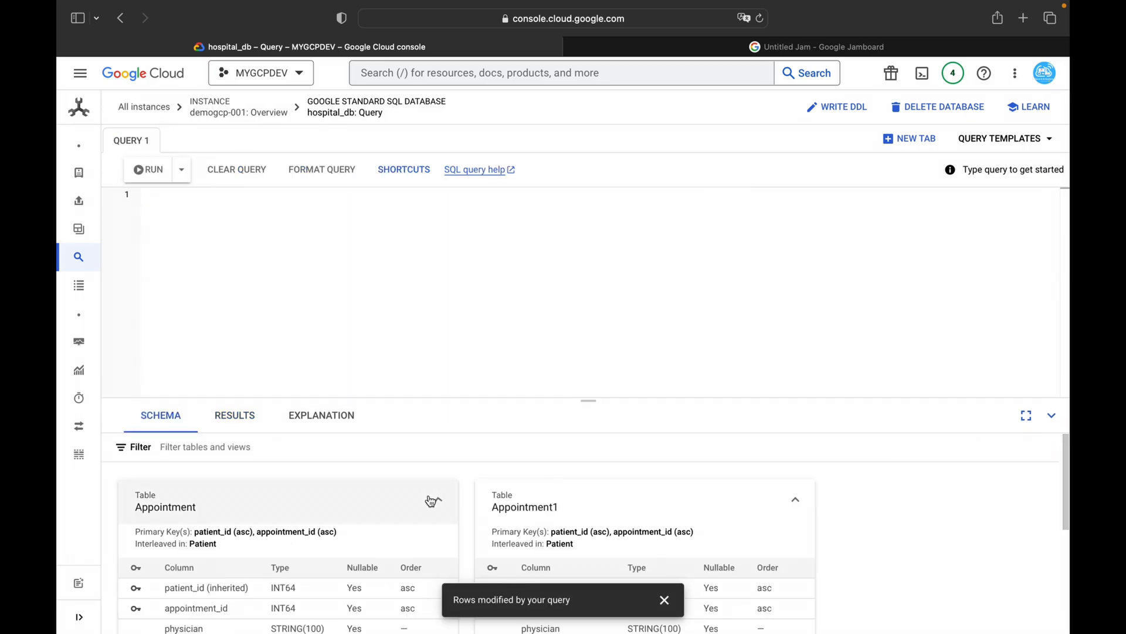
Review the schema cards of the Appointment, Appointment1 and Patient tables, leaving all three collapsed, and dismiss the notification
{"action": "left_click", "coordinate": [433, 500]}
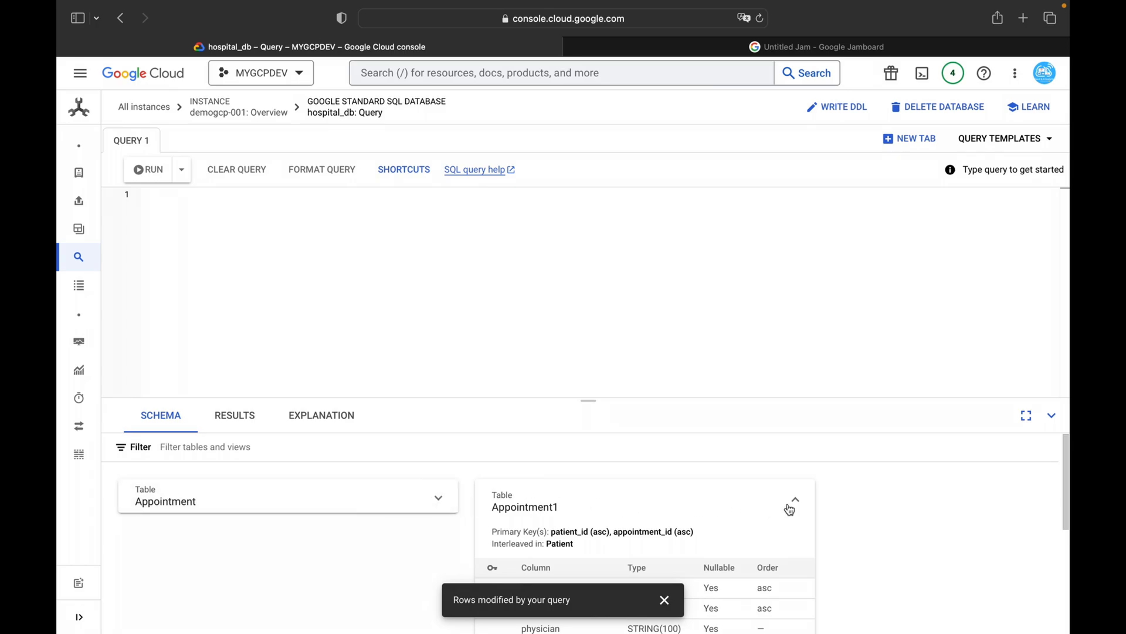
{"action": "left_click", "coordinate": [790, 507]}
{"action": "left_click", "coordinate": [663, 599]}
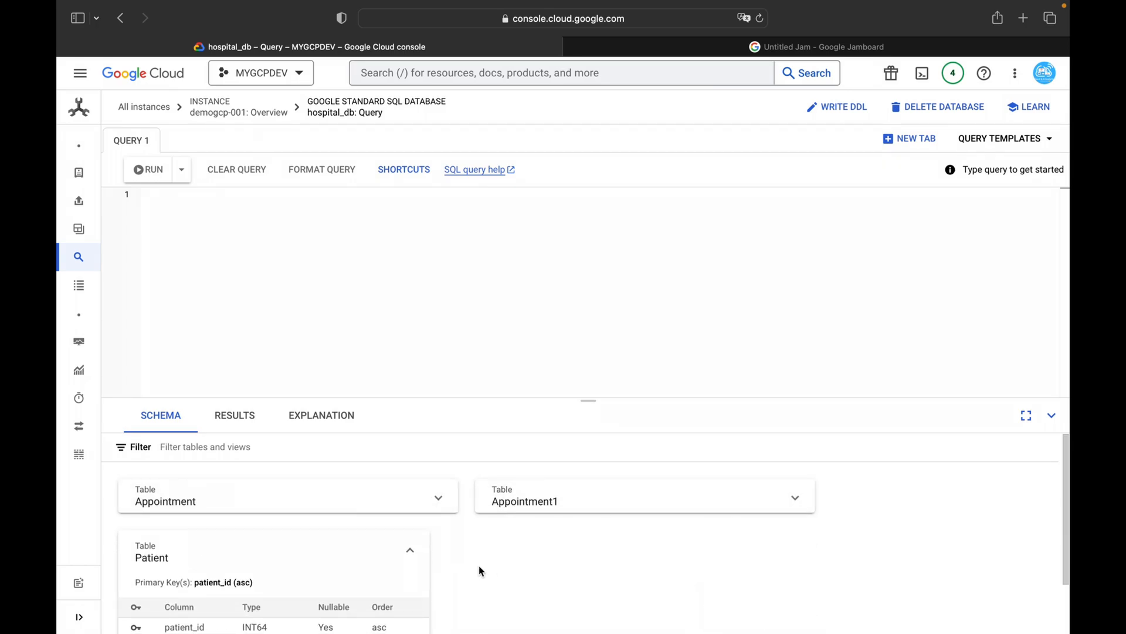
{"action": "left_click", "coordinate": [411, 550]}
{"action": "left_click", "coordinate": [438, 498]}
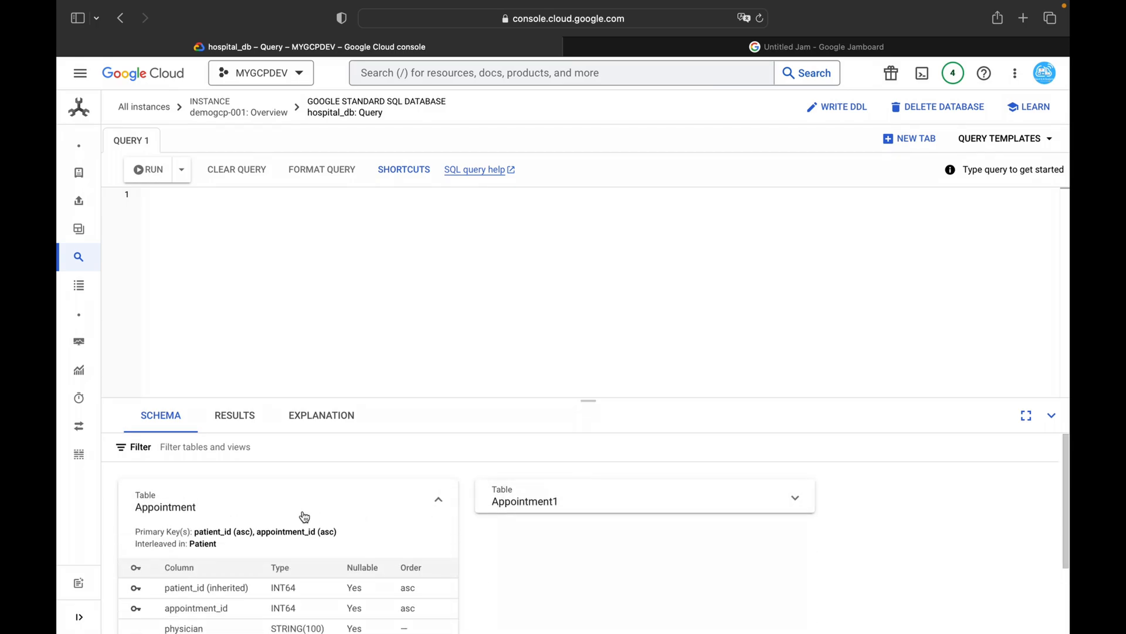
{"action": "left_click", "coordinate": [437, 502]}
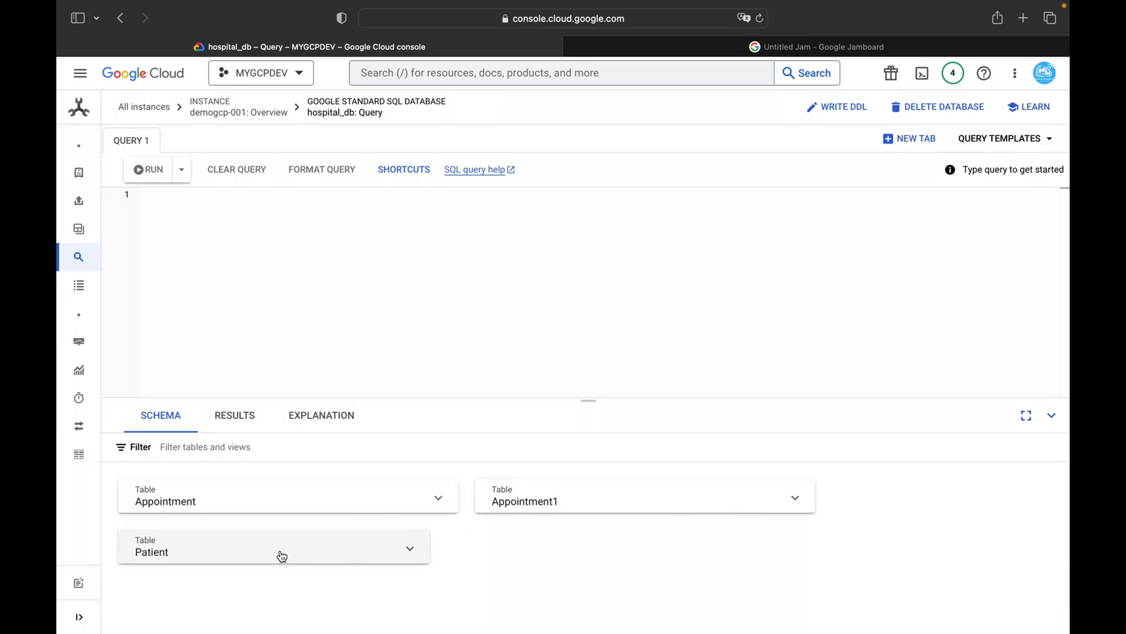
Run the query "select * from patient" in the empty editor and examine the row with patient_id 3
{"action": "left_click", "coordinate": [293, 274]}
{"action": "type", "text": "select * "}
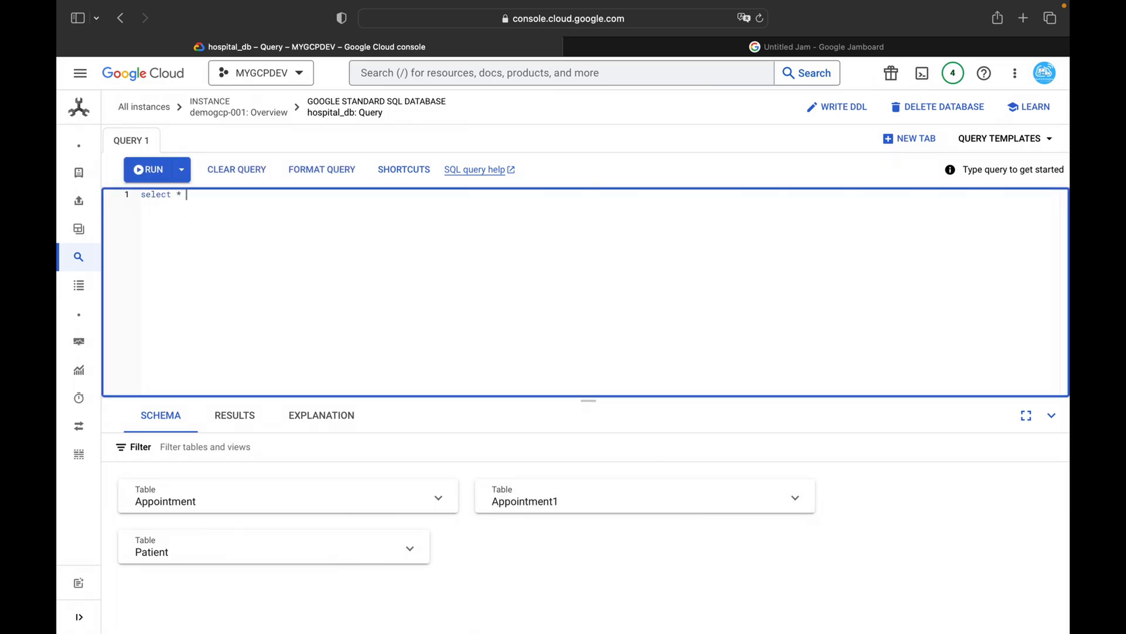
{"action": "type", "text": "from patient"}
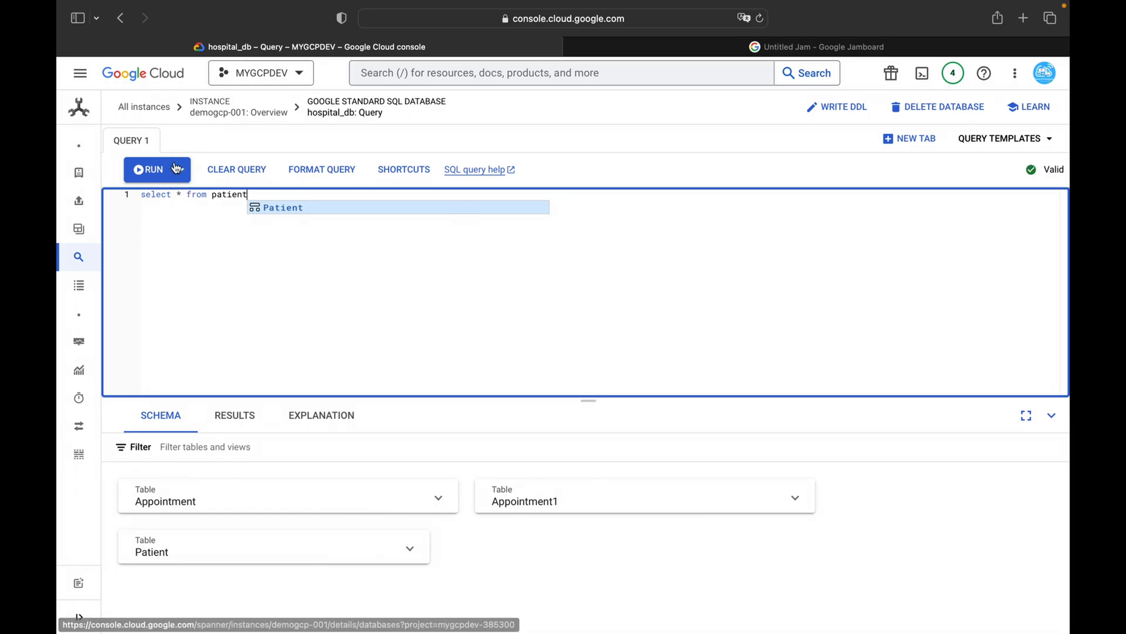
{"action": "left_click", "coordinate": [148, 172]}
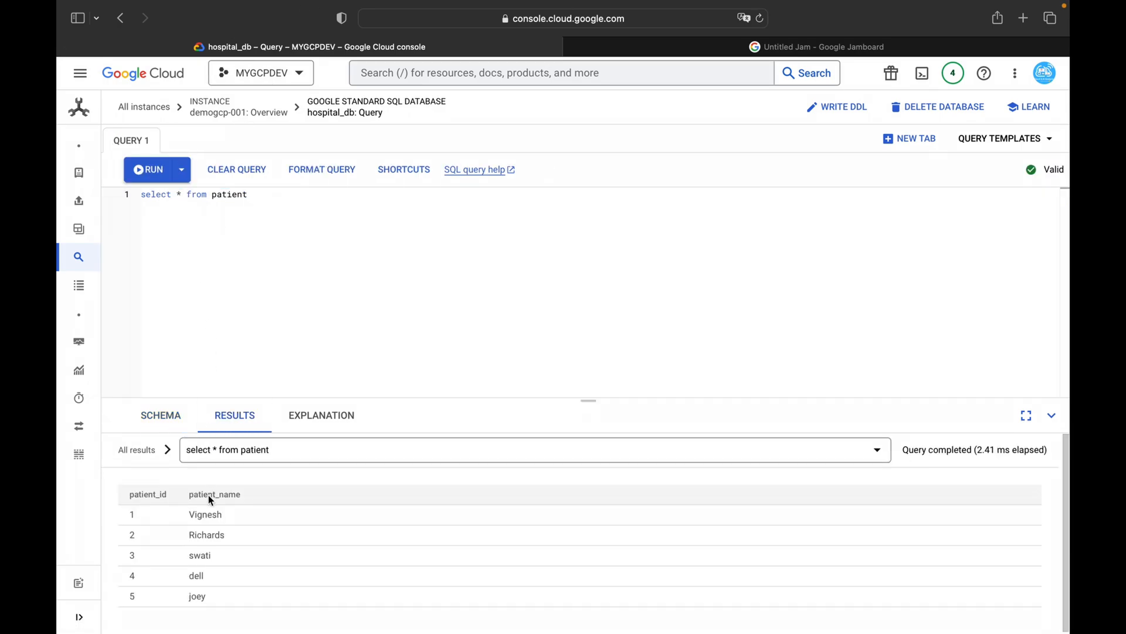
{"action": "double_click", "coordinate": [202, 556]}
{"action": "left_click", "coordinate": [151, 558]}
Add "select * from Appointment1" below the patient query, run only that query, and examine the appointment row of patient 3
{"action": "left_click", "coordinate": [253, 199]}
{"action": "key", "text": "Return"}
{"action": "type", "text": "select "}
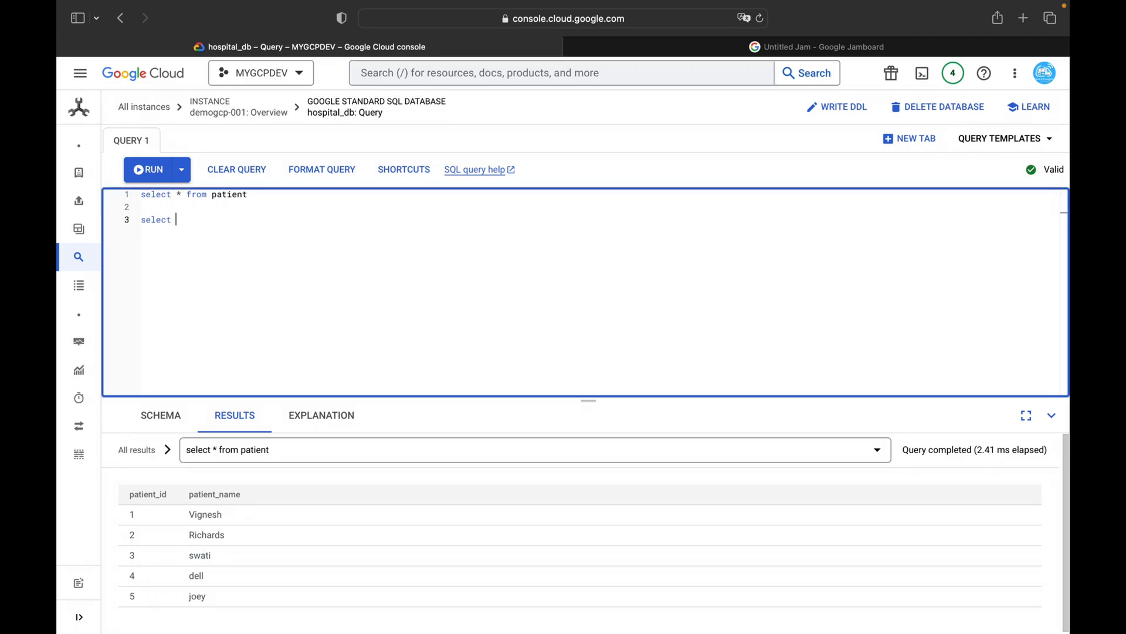
{"action": "type", "text": "* from Appointment1"}
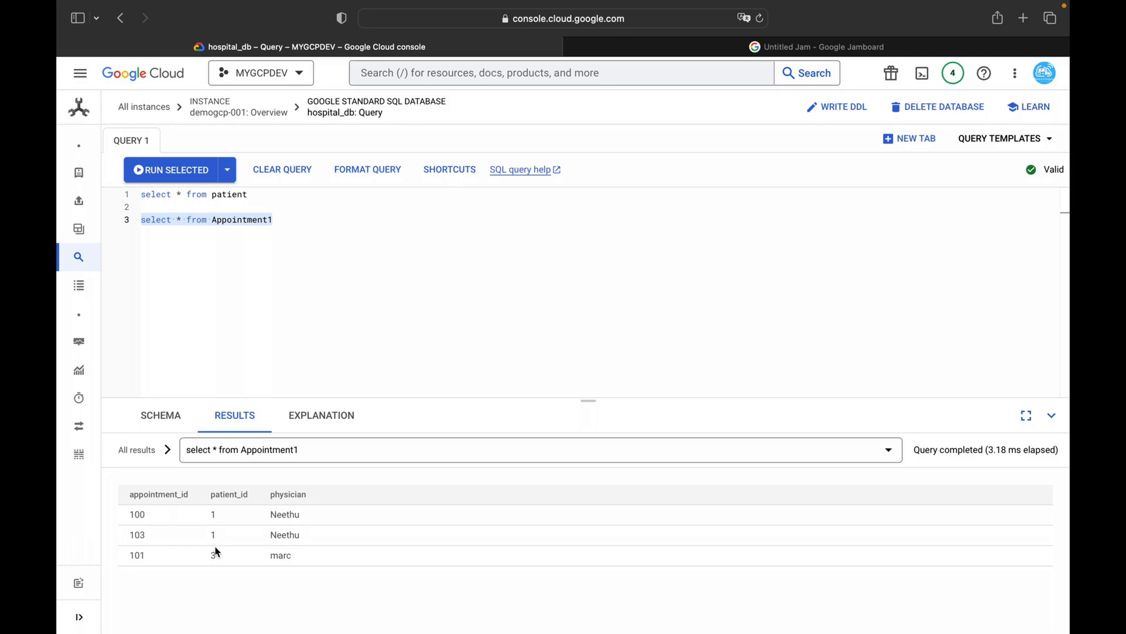
{"action": "left_click_drag", "start_coordinate": [300, 562], "coordinate": [133, 556]}
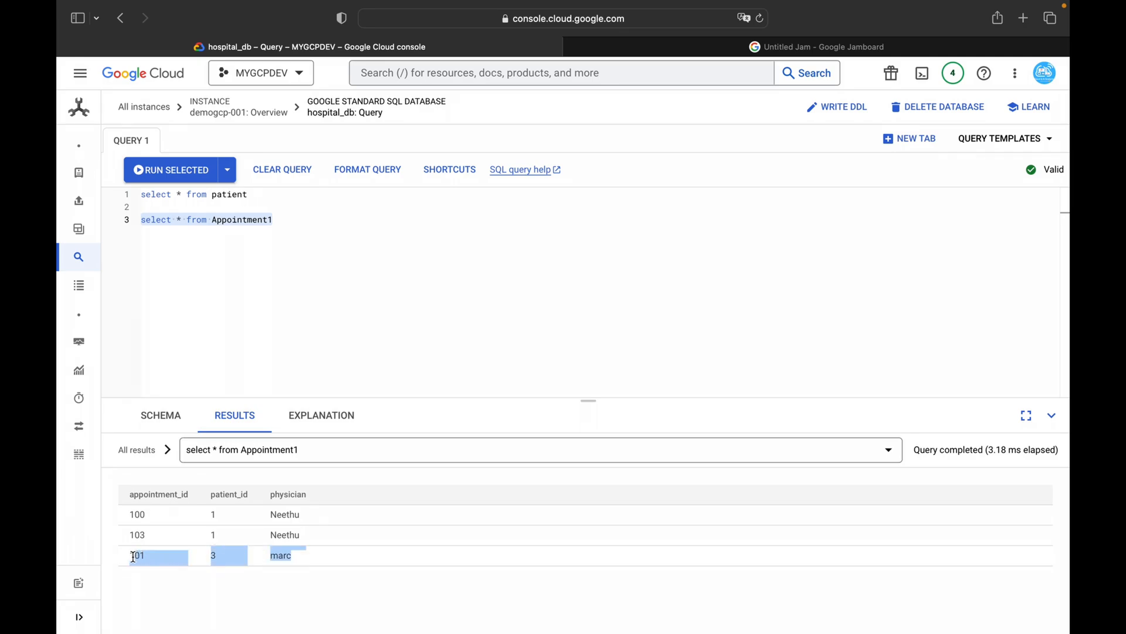
Copy "DELETE FROM Patient WHERE patient_id = 3;" from demo.txt in Visual Studio Code below the queries in the Cloud console, and run only that statement
{"action": "left_click", "coordinate": [270, 274]}
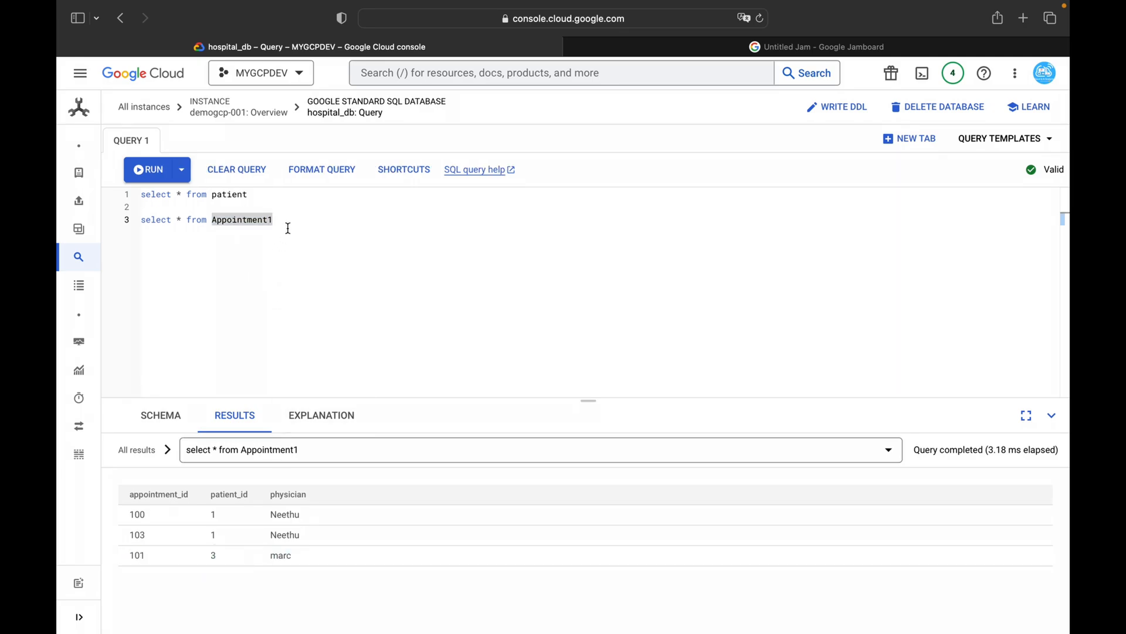
{"action": "key", "text": "Return"}
{"action": "key", "text": "Return"}
{"action": "key", "text": "Return"}
{"action": "key", "text": "super+Tab"}
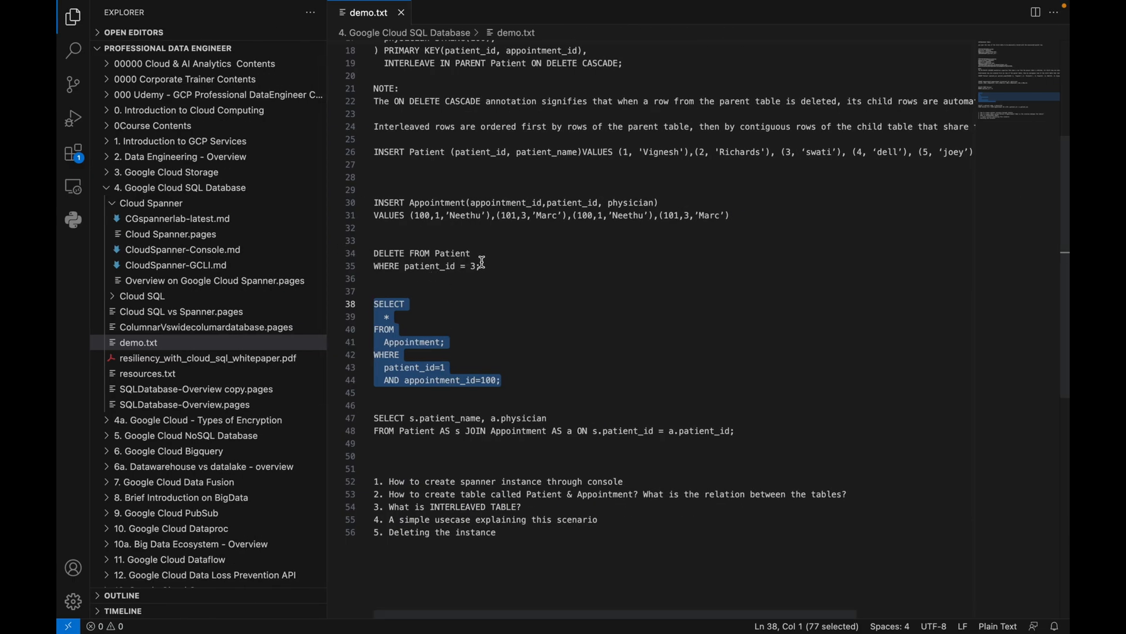
{"action": "left_click", "coordinate": [482, 266]}
{"action": "left_click_drag", "start_coordinate": [477, 265], "coordinate": [374, 253]}
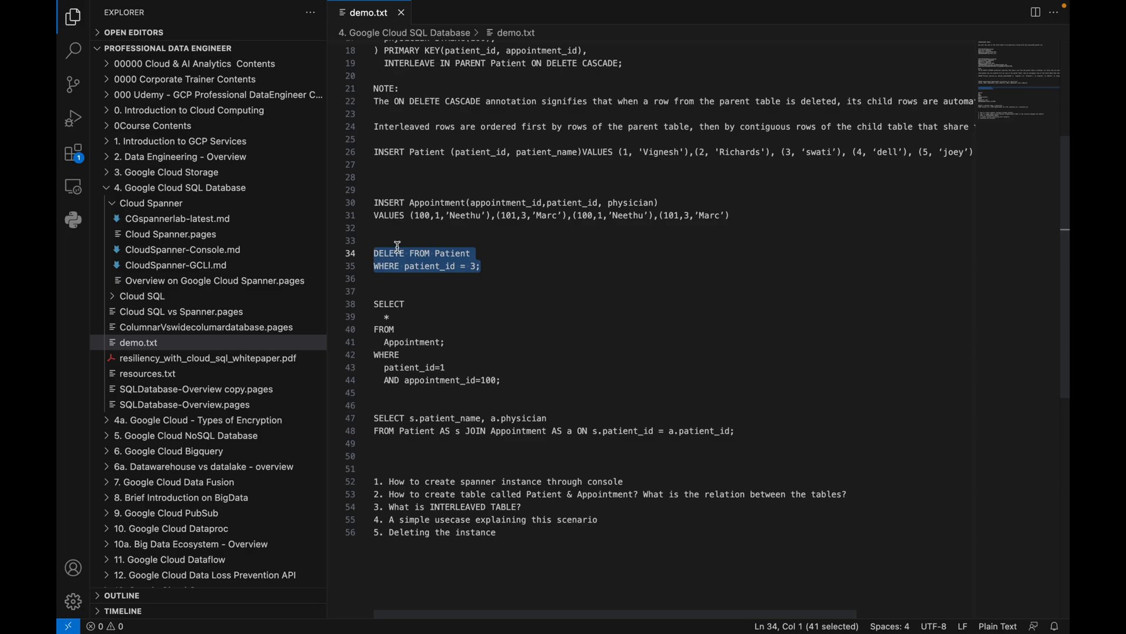
{"action": "key", "text": "super+c"}
{"action": "key", "text": "super+Tab"}
{"action": "key", "text": "super+v"}
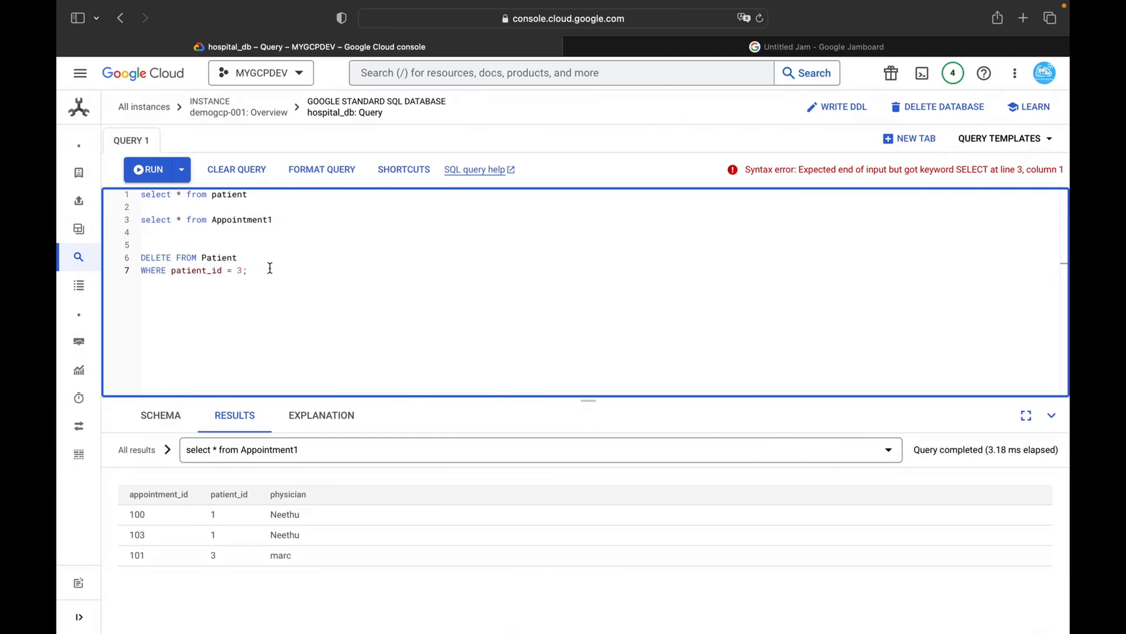
{"action": "left_click_drag", "start_coordinate": [251, 270], "coordinate": [141, 257]}
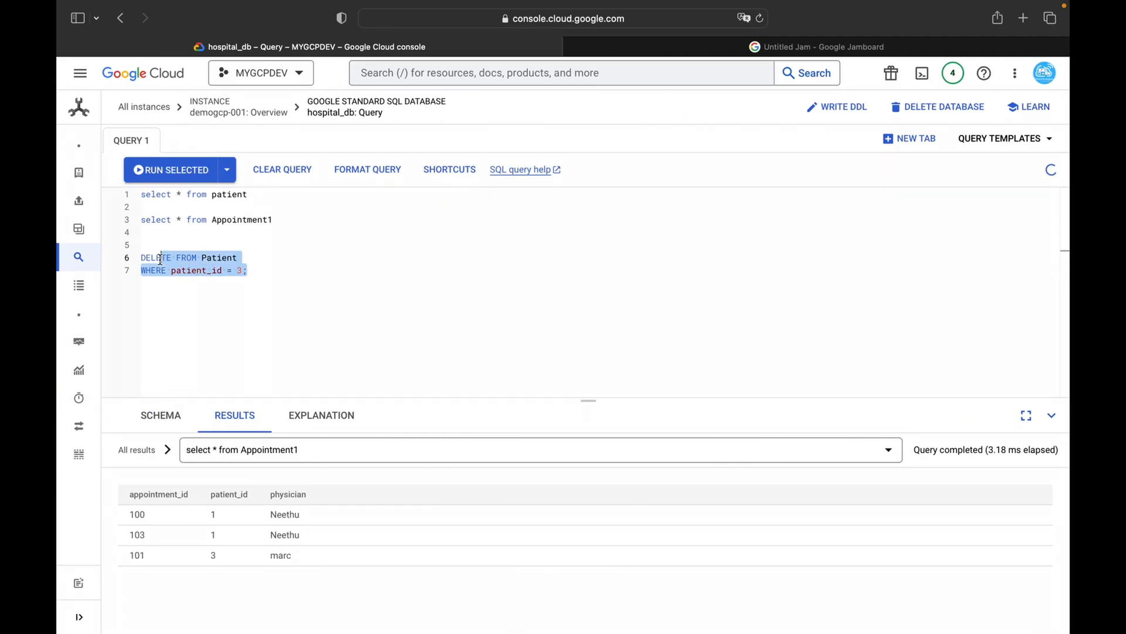
{"action": "left_click", "coordinate": [180, 174]}
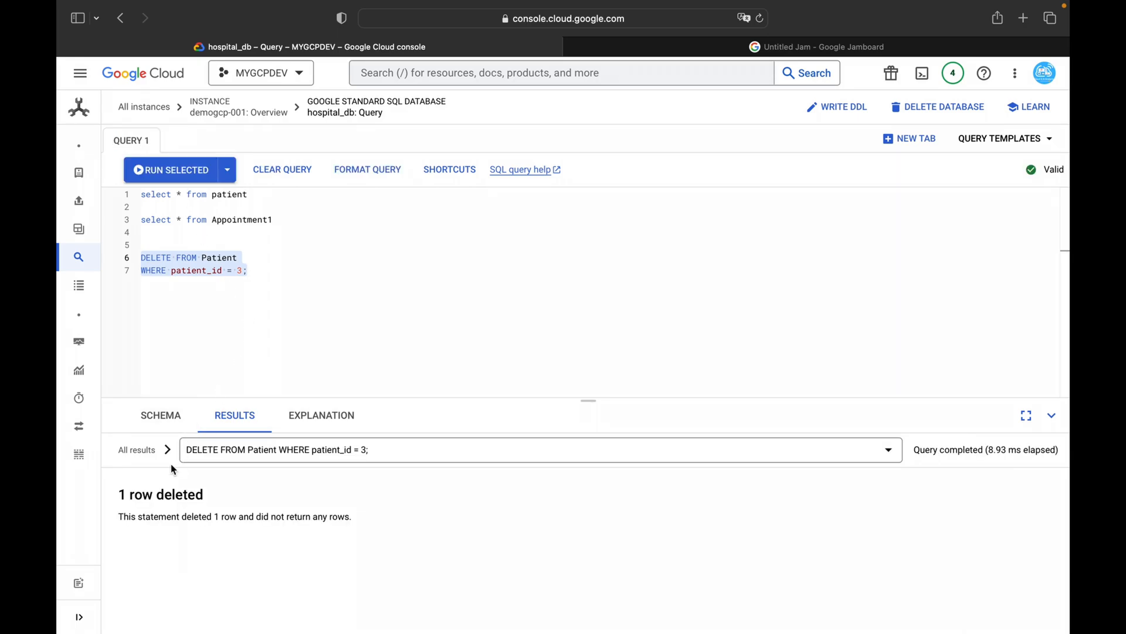
Rerun the Appointment1 query and the patient query separately to check the effect of the deletion on both tables
{"action": "left_click_drag", "start_coordinate": [295, 226], "coordinate": [136, 221]}
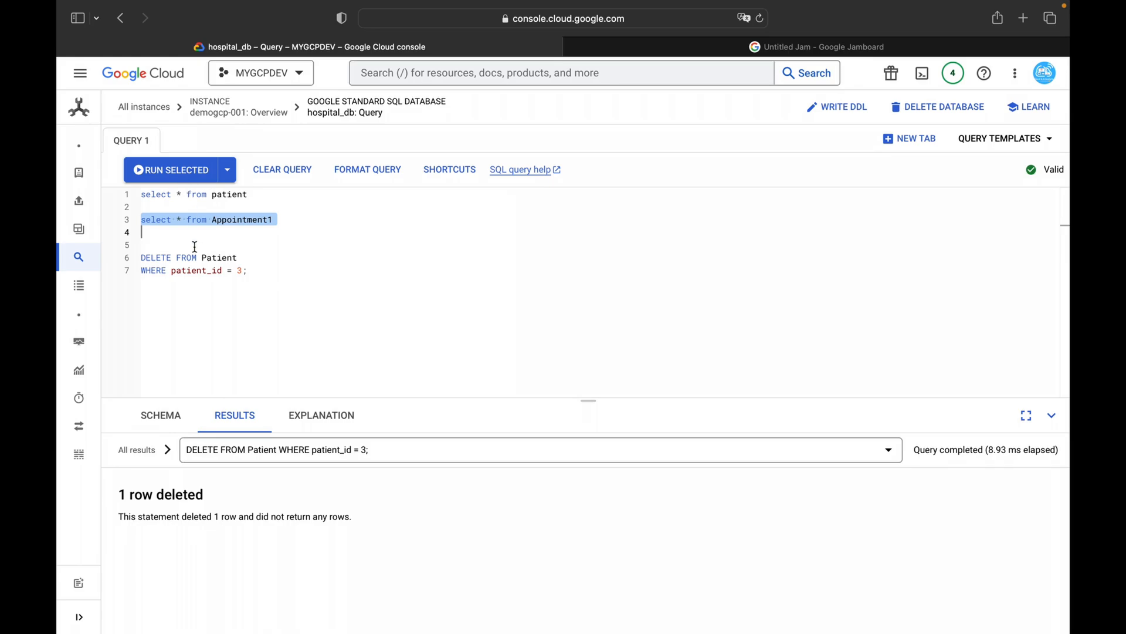
{"action": "left_click", "coordinate": [189, 180]}
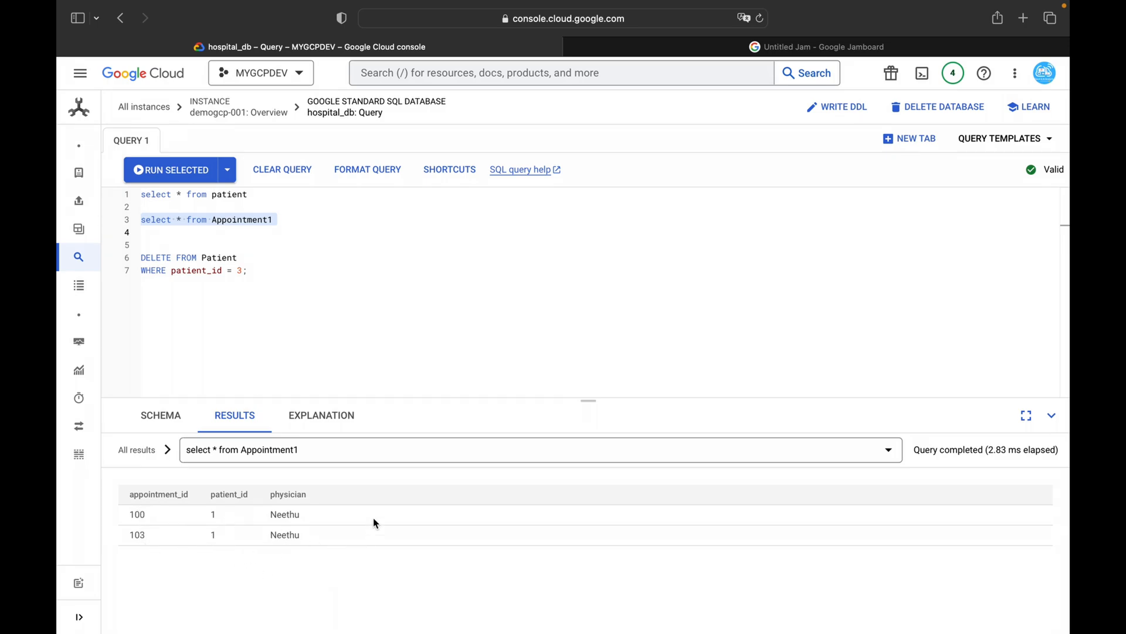
{"action": "left_click_drag", "start_coordinate": [247, 195], "coordinate": [140, 195]}
{"action": "left_click", "coordinate": [172, 170]}
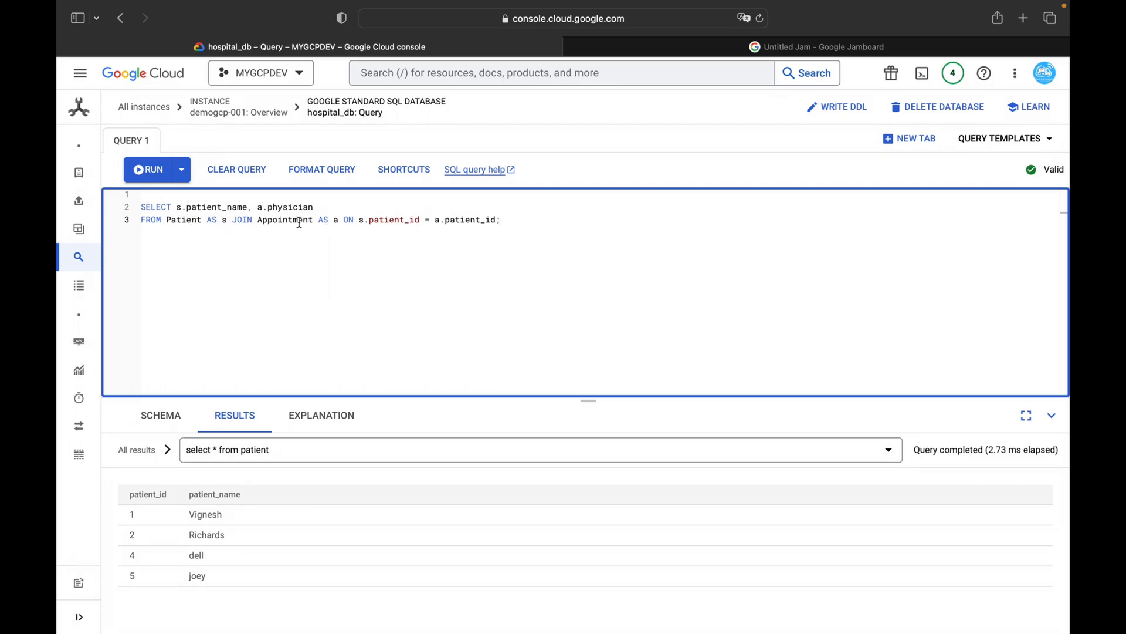
Run the query joining Patient with Appointment on patient_id, and rerun it with Appointment1 as the joined table
{"action": "left_click", "coordinate": [153, 170]}
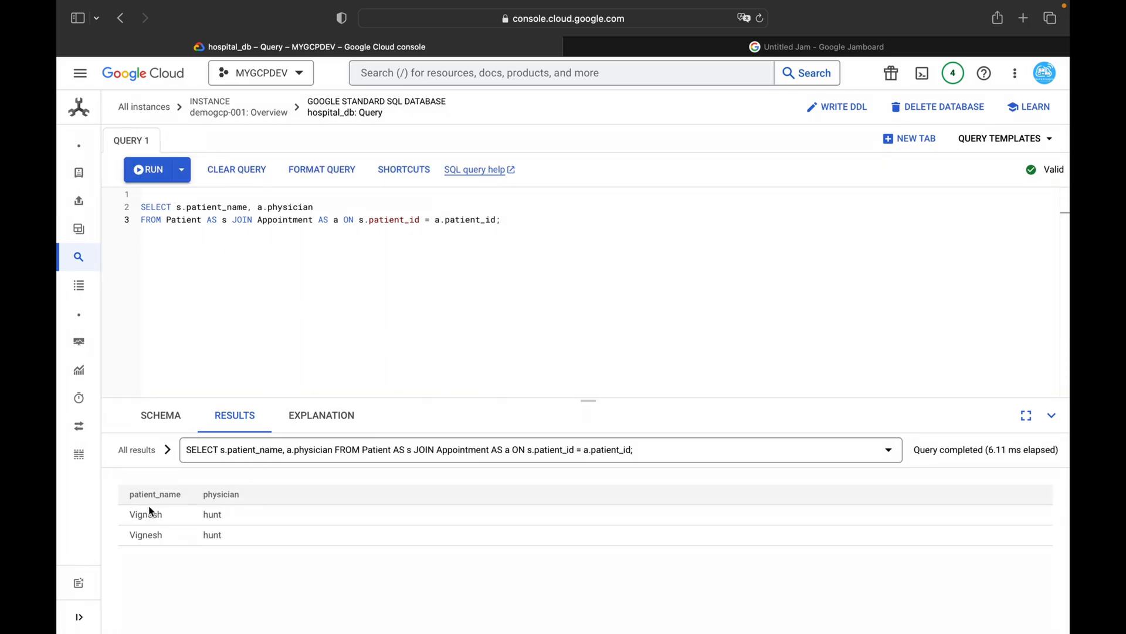
{"action": "double_click", "coordinate": [312, 221]}
{"action": "key", "text": "Right"}
{"action": "type", "text": "1"}
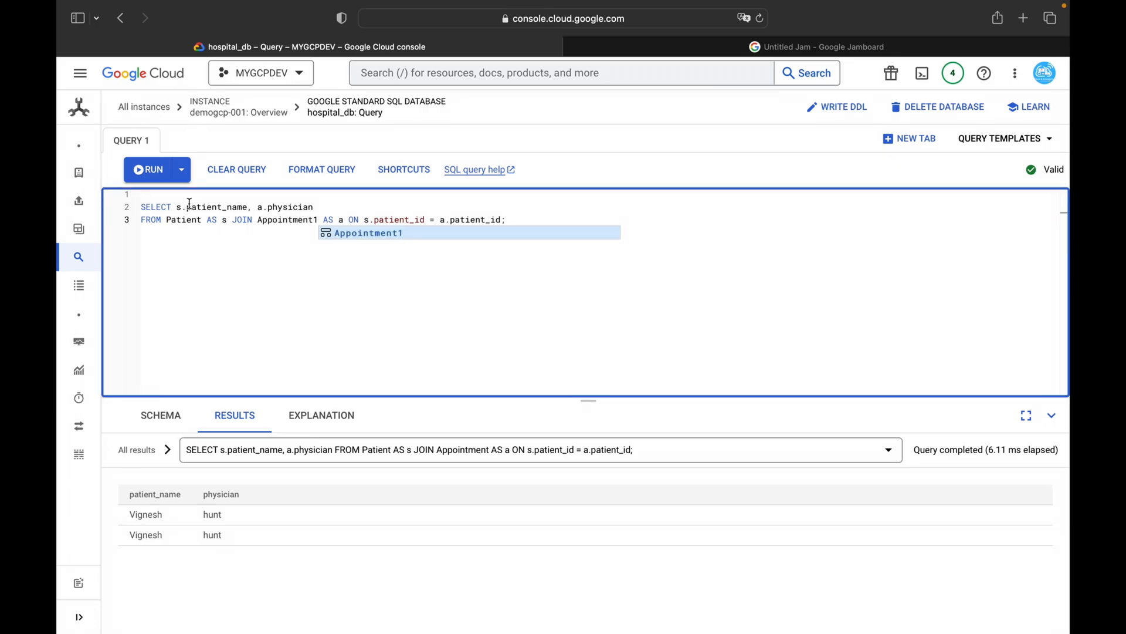
{"action": "left_click", "coordinate": [154, 172]}
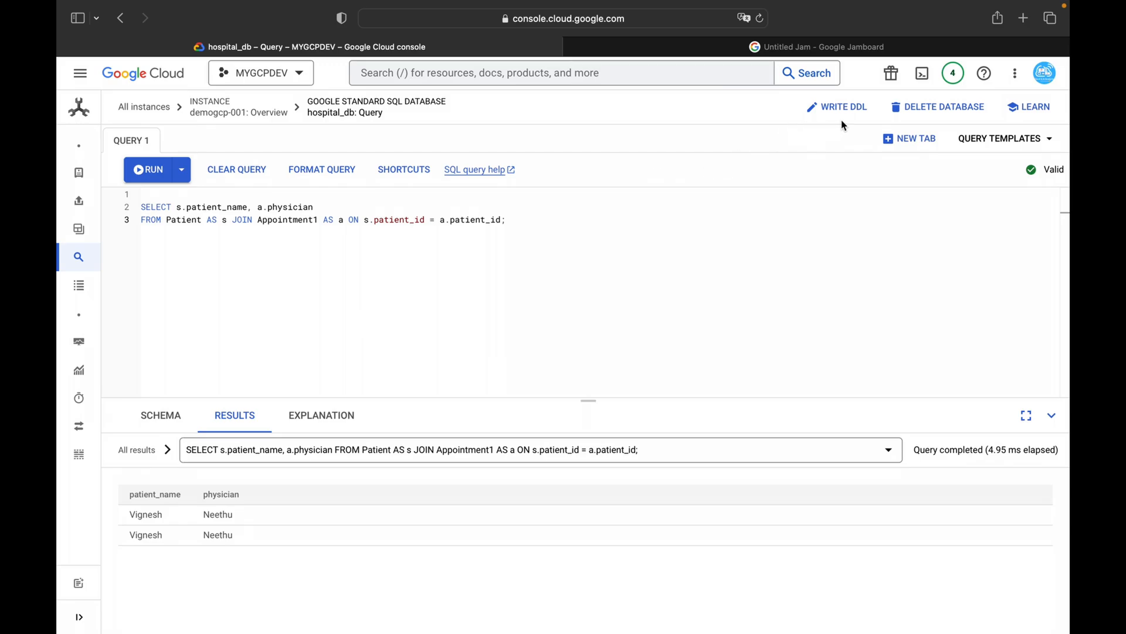
Request deletion of the current database and enter hospital_db as the confirmation name
{"action": "left_click", "coordinate": [951, 113]}
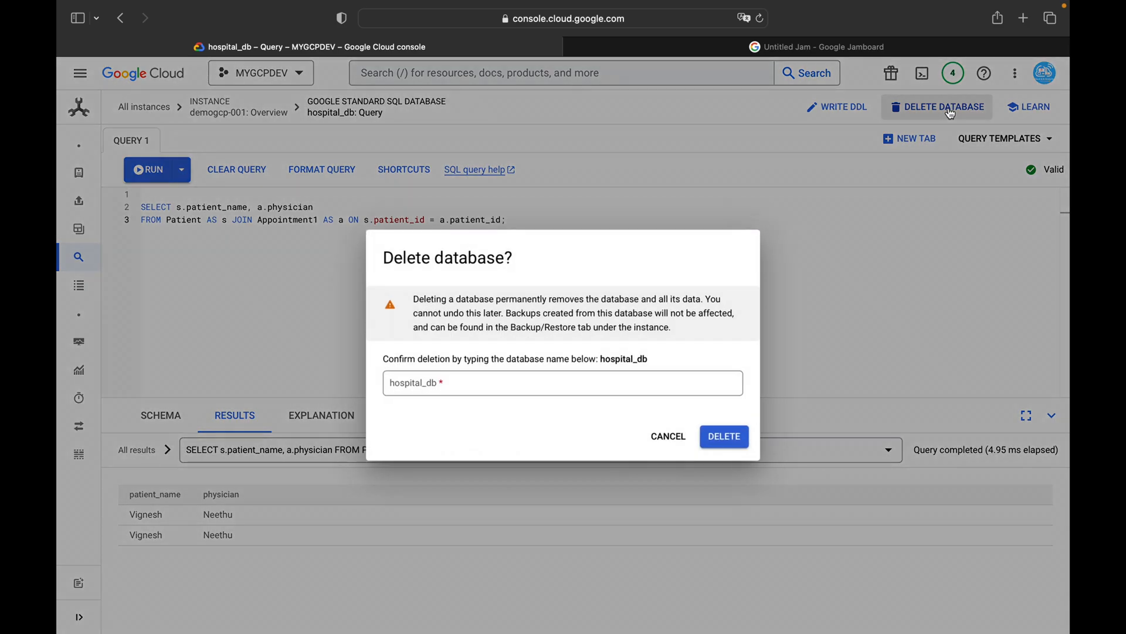
{"action": "double_click", "coordinate": [640, 359]}
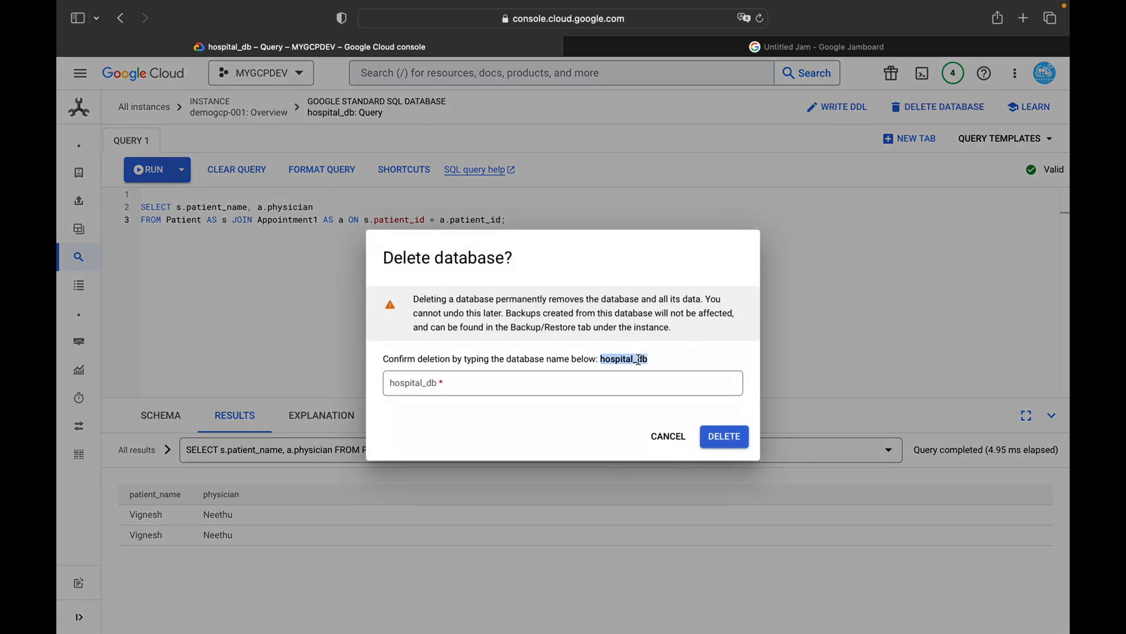
{"action": "left_click", "coordinate": [586, 384]}
{"action": "key", "text": "super+v"}
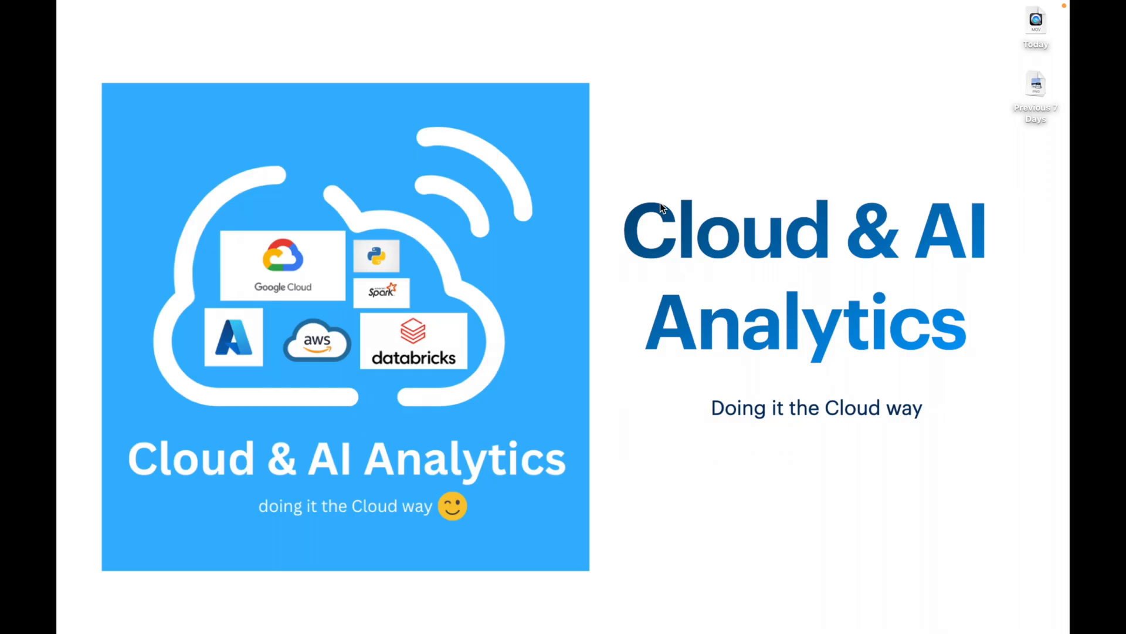